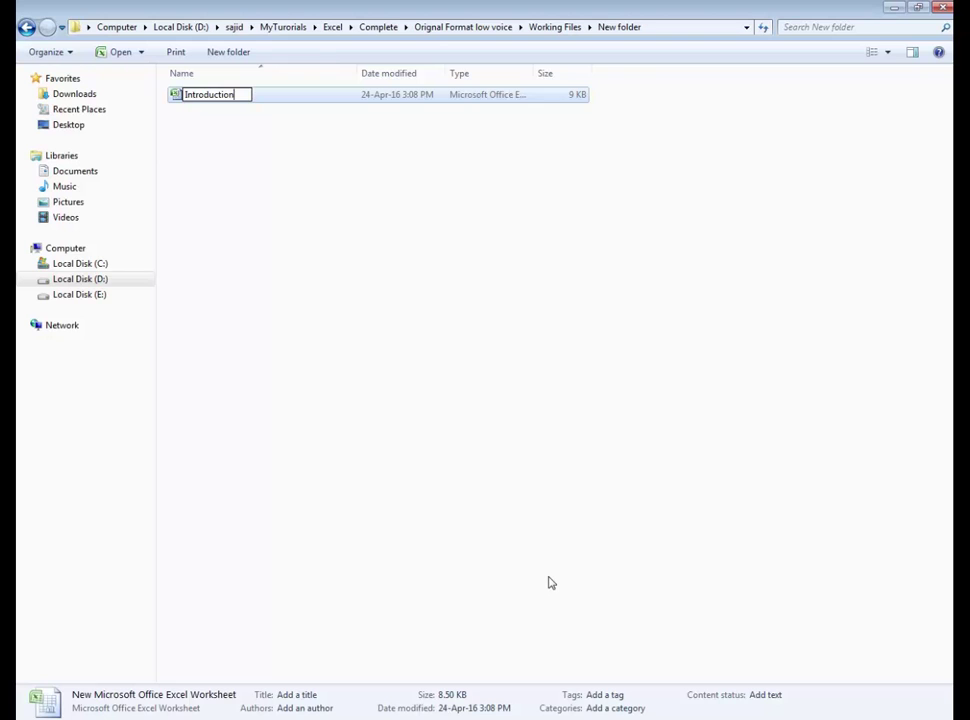
- Rename the new Excel worksheet file as Introduction and open it in Excel
{"action": "key", "text": "Return"}
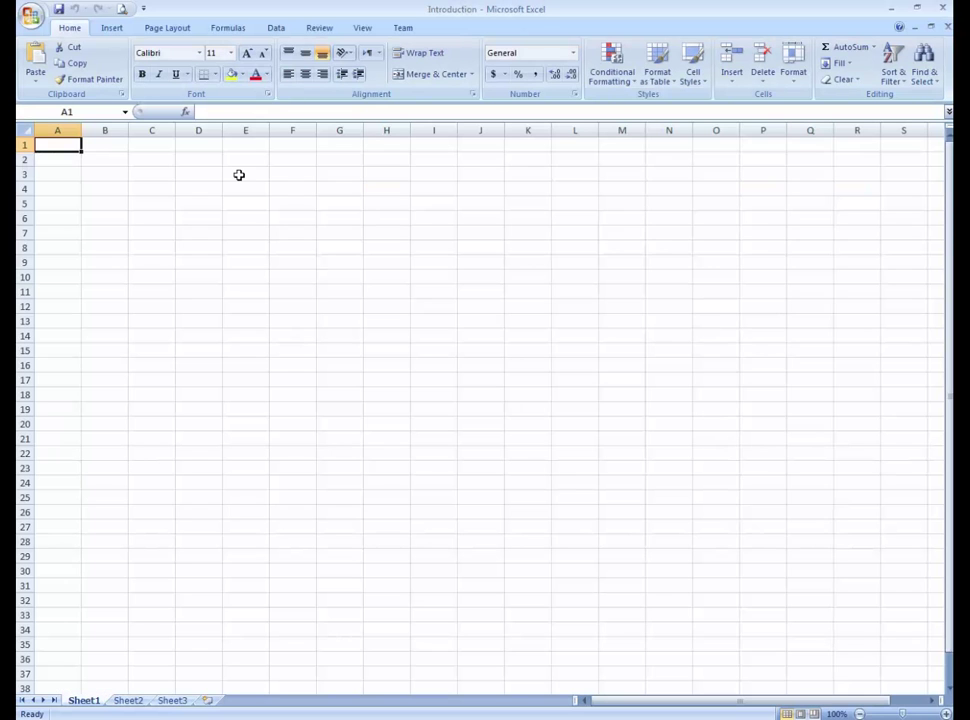
{"action": "left_click", "coordinate": [230, 174]}
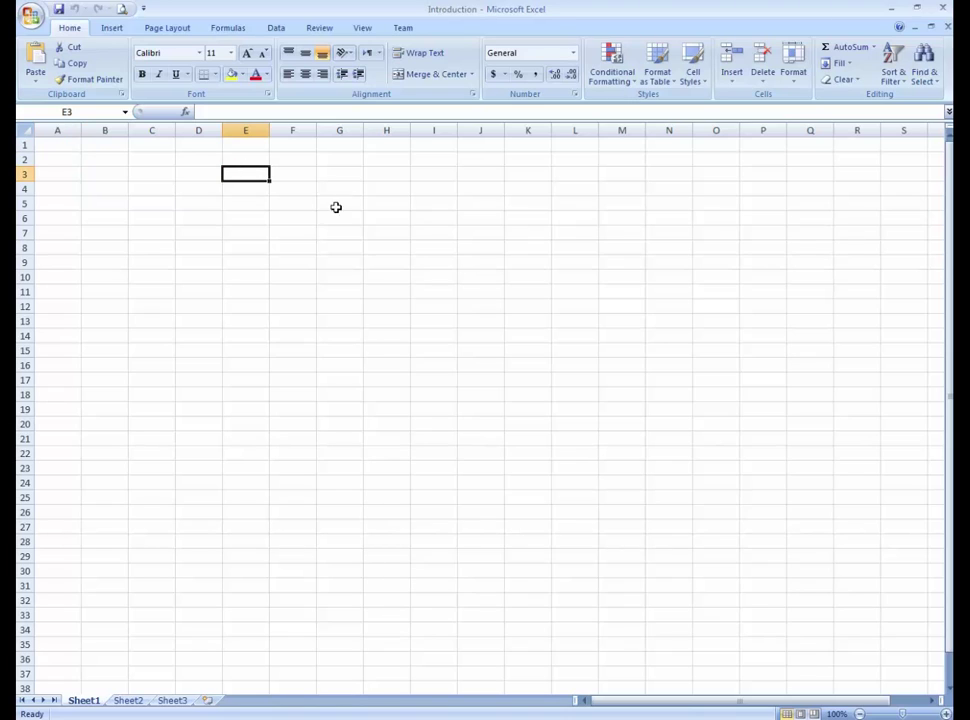
{"action": "left_click", "coordinate": [289, 146]}
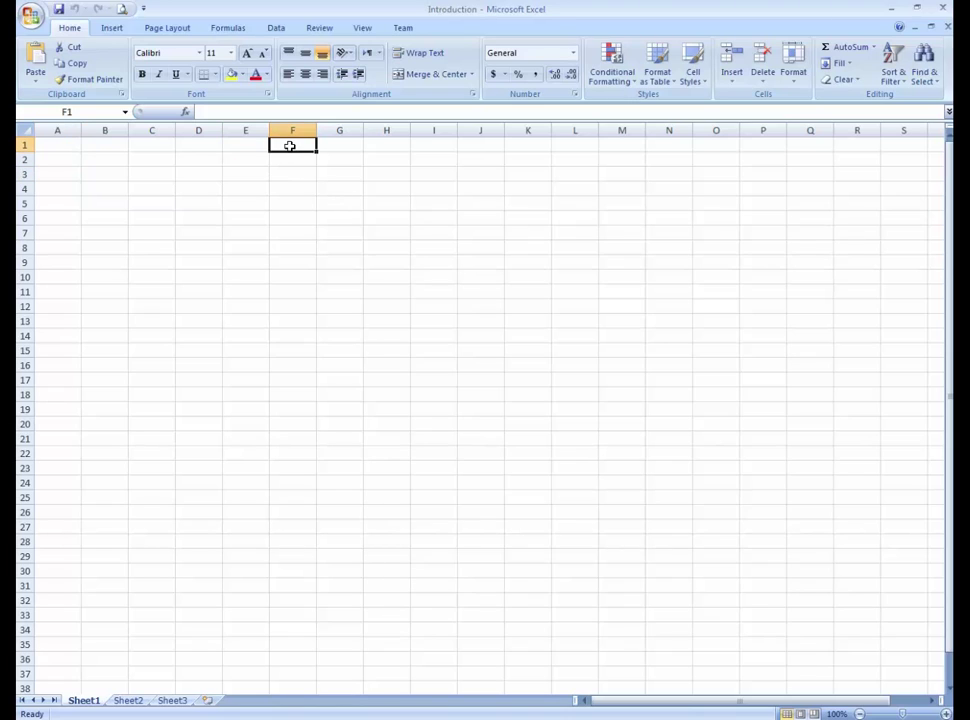
- Select columns A, B, C and D one after another, and return to column B
{"action": "left_click", "coordinate": [75, 130]}
{"action": "left_click", "coordinate": [115, 131]}
{"action": "left_click", "coordinate": [153, 130]}
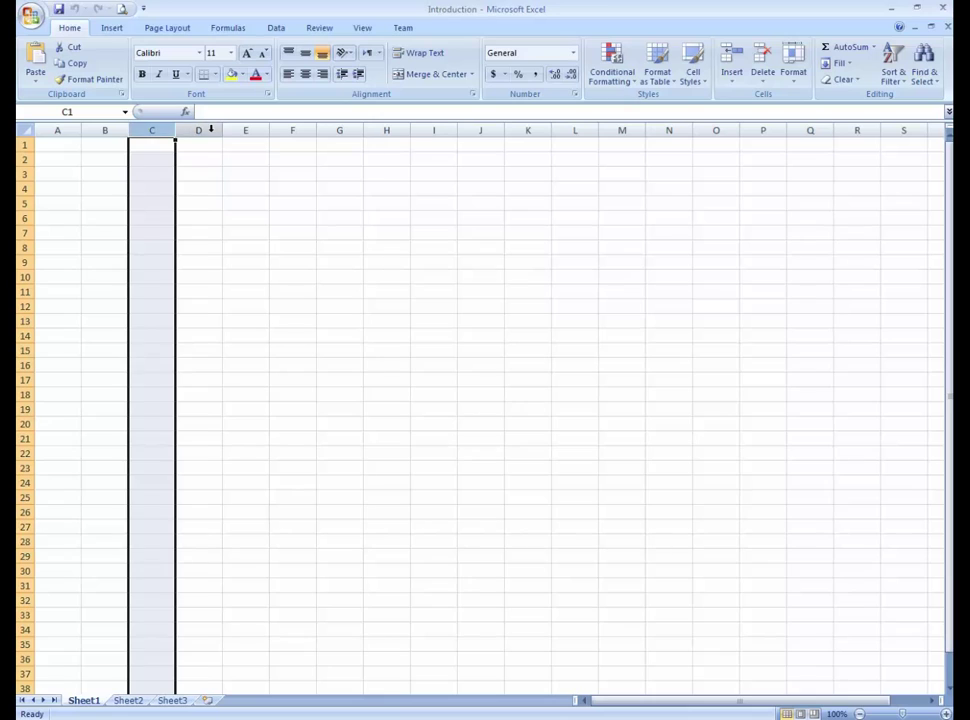
{"action": "left_click", "coordinate": [201, 129]}
{"action": "left_click", "coordinate": [105, 128]}
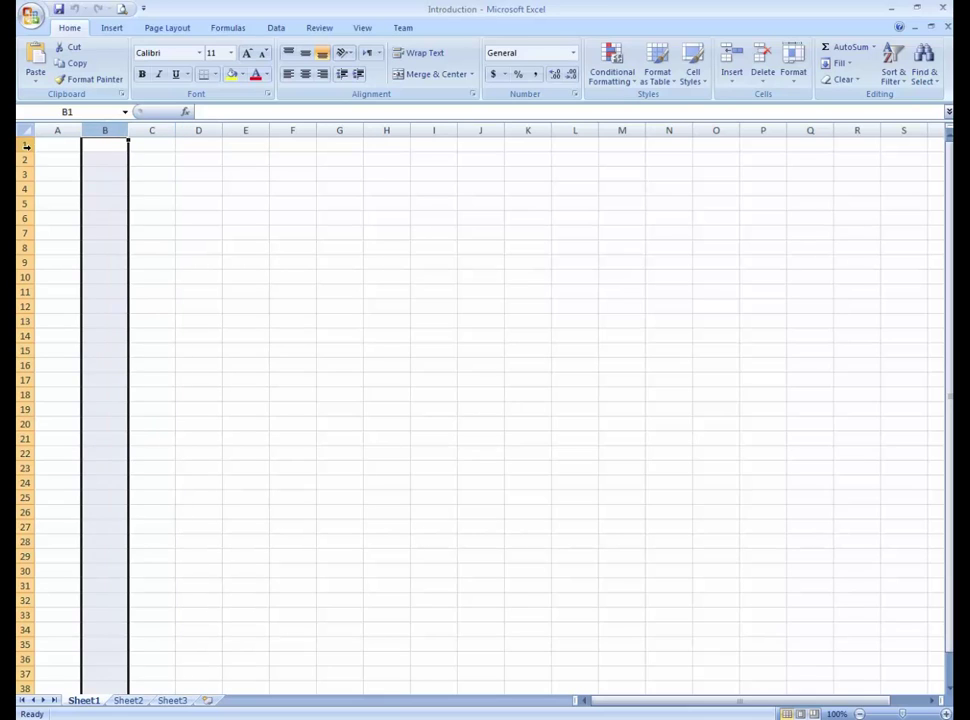
- Select rows 1 to 20 as a block, and select rows 1 and 8 individually
{"action": "left_click_drag", "start_coordinate": [24, 145], "coordinate": [24, 424]}
{"action": "left_click", "coordinate": [37, 345]}
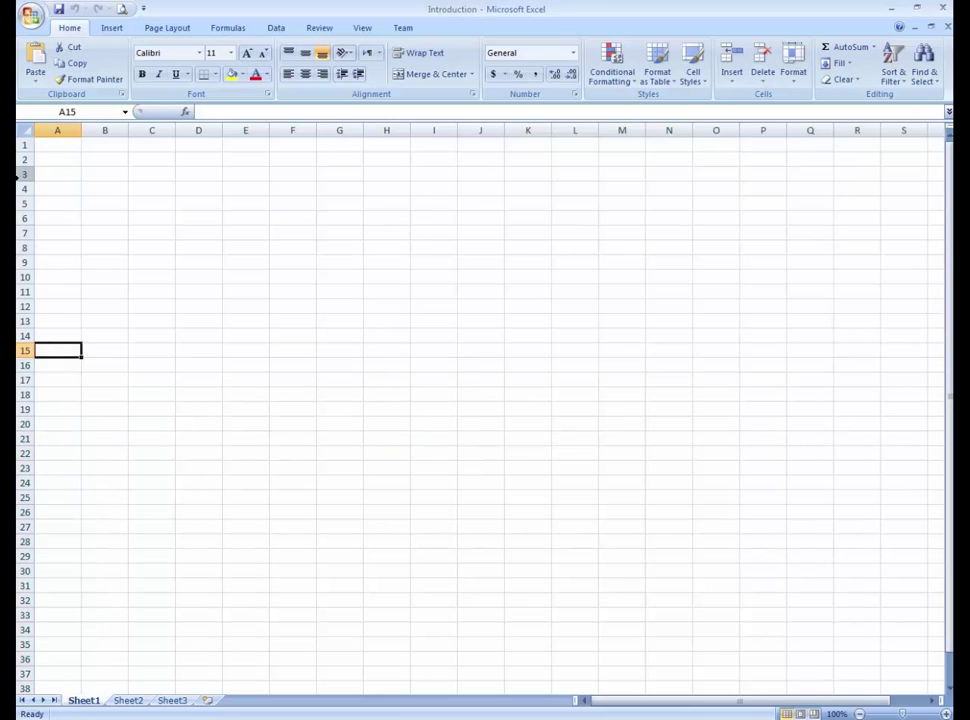
{"action": "left_click", "coordinate": [24, 145]}
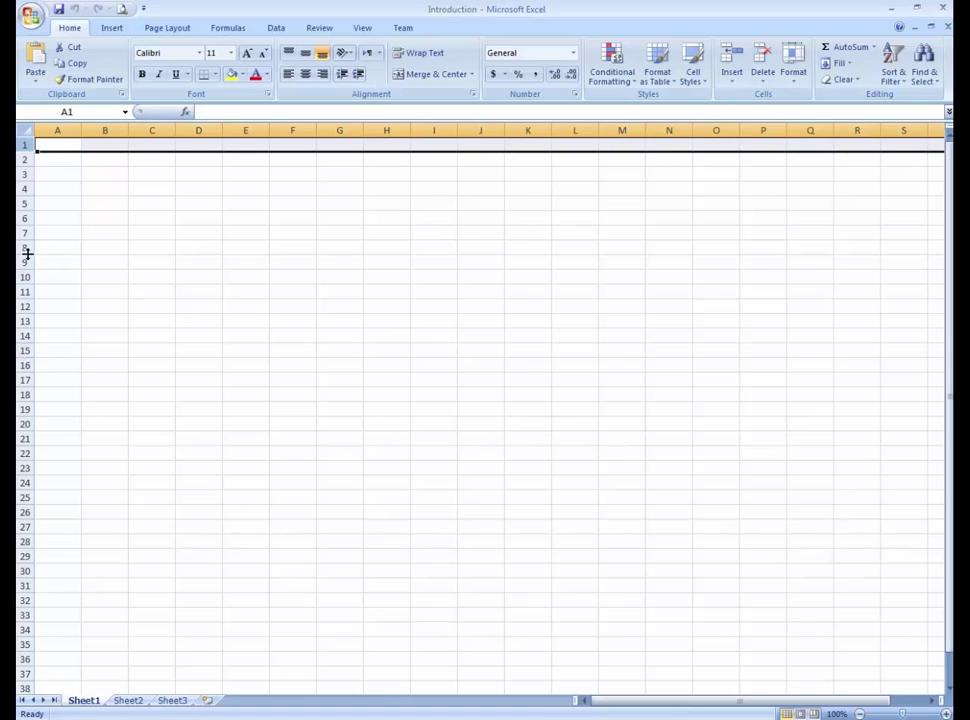
{"action": "left_click", "coordinate": [26, 249]}
- Select cell B3, place the cursor in its formula bar, and return to the grid at F3 without entering anything
{"action": "left_click", "coordinate": [123, 201]}
{"action": "left_click", "coordinate": [88, 172]}
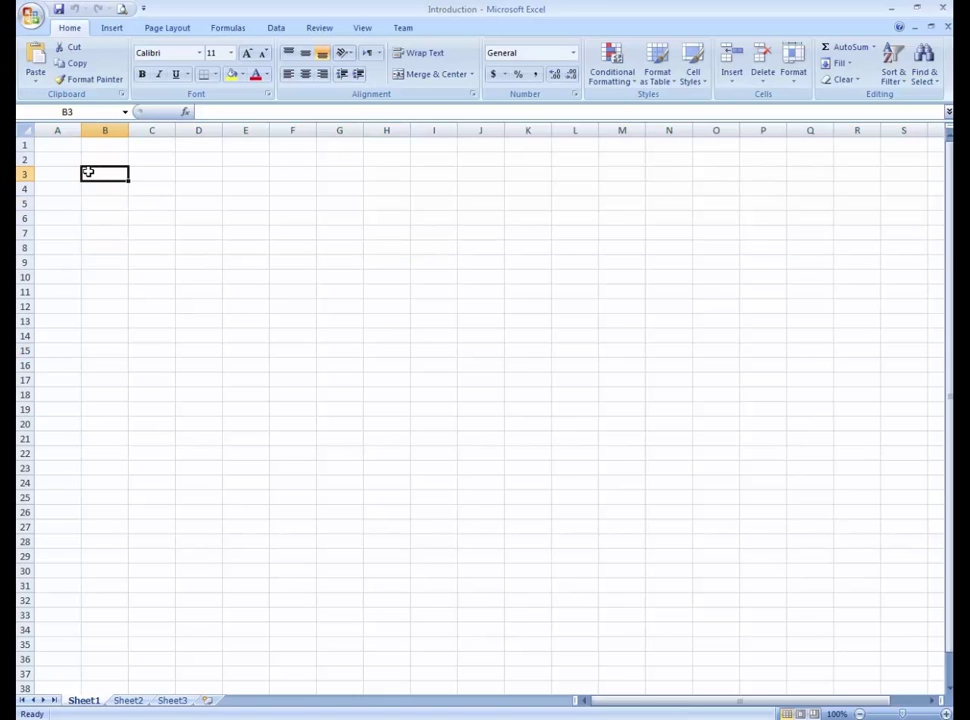
{"action": "left_click", "coordinate": [263, 114]}
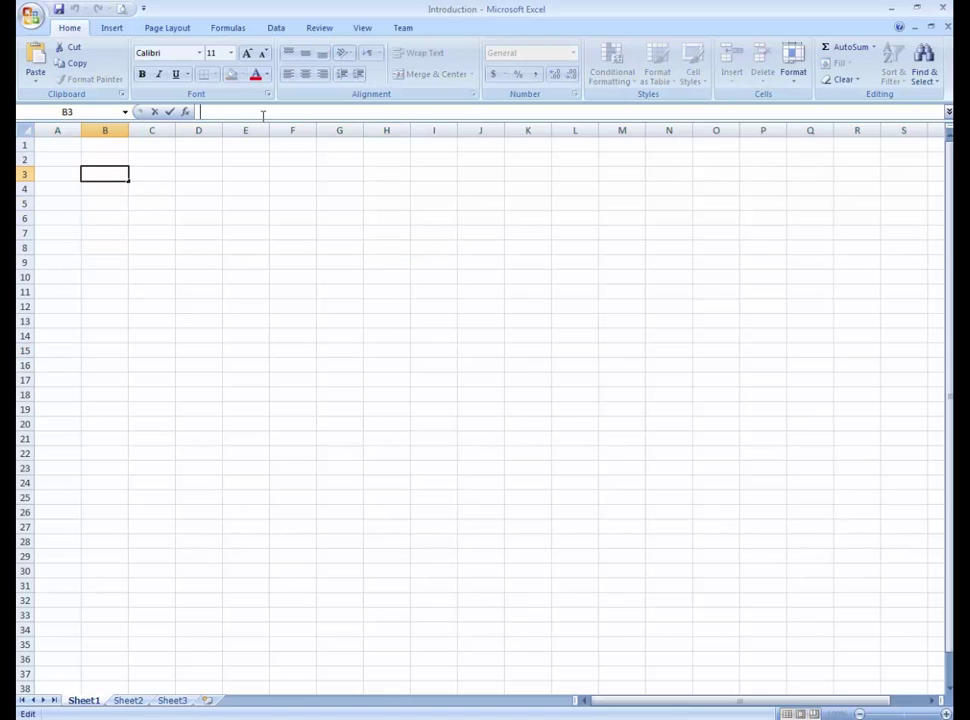
{"action": "left_click", "coordinate": [302, 174]}
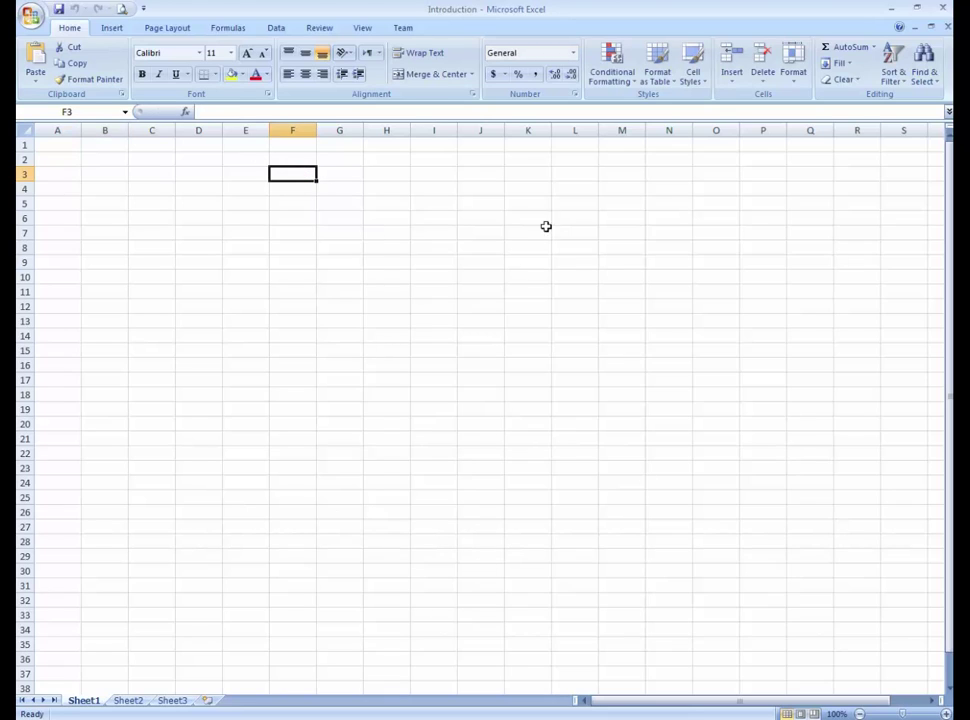
- Examine how column and row form a cell's address by selecting E2 and G4, and alternating between I5 and J5
{"action": "left_click", "coordinate": [232, 162]}
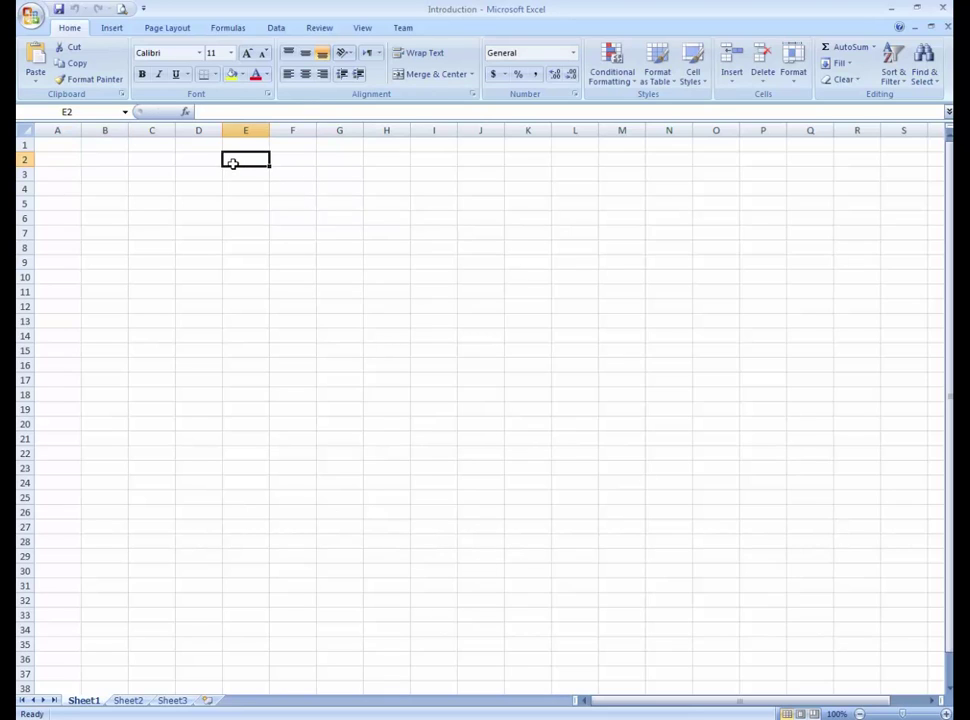
{"action": "left_click", "coordinate": [320, 188]}
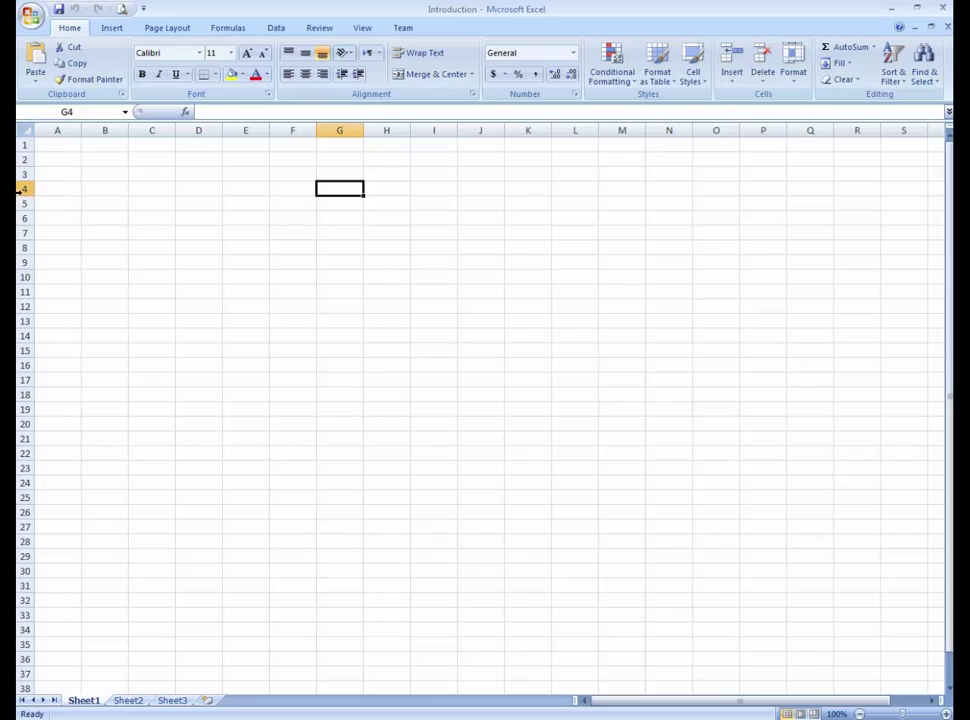
{"action": "left_click", "coordinate": [419, 199]}
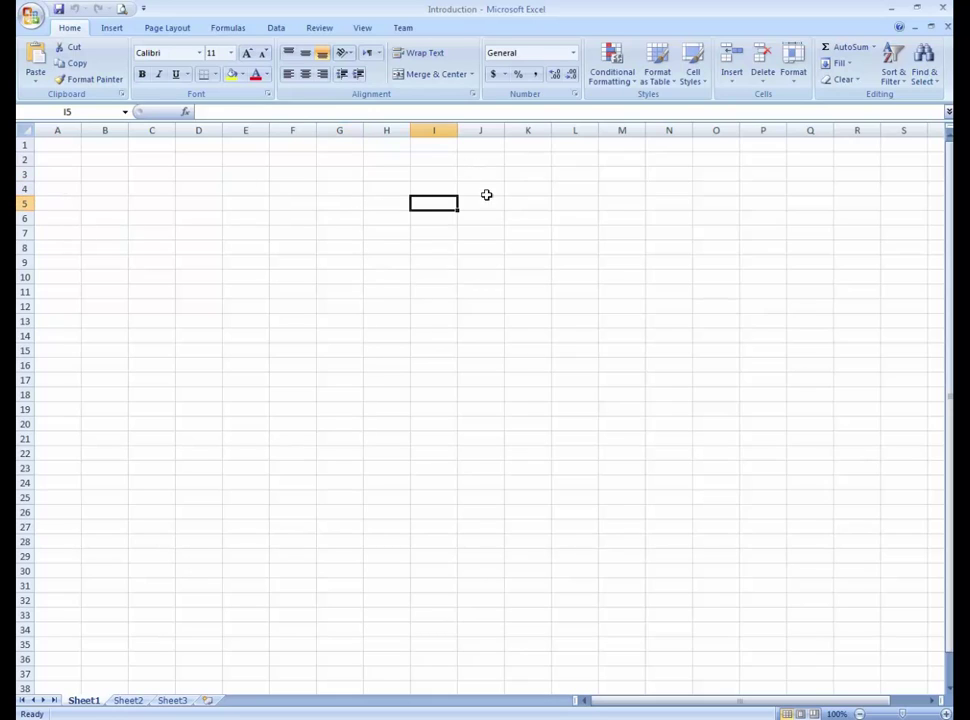
{"action": "left_click", "coordinate": [483, 201]}
{"action": "left_click", "coordinate": [431, 207]}
{"action": "left_click", "coordinate": [490, 204]}
{"action": "left_click", "coordinate": [440, 206]}
{"action": "left_click", "coordinate": [472, 205]}
{"action": "left_click", "coordinate": [424, 204]}
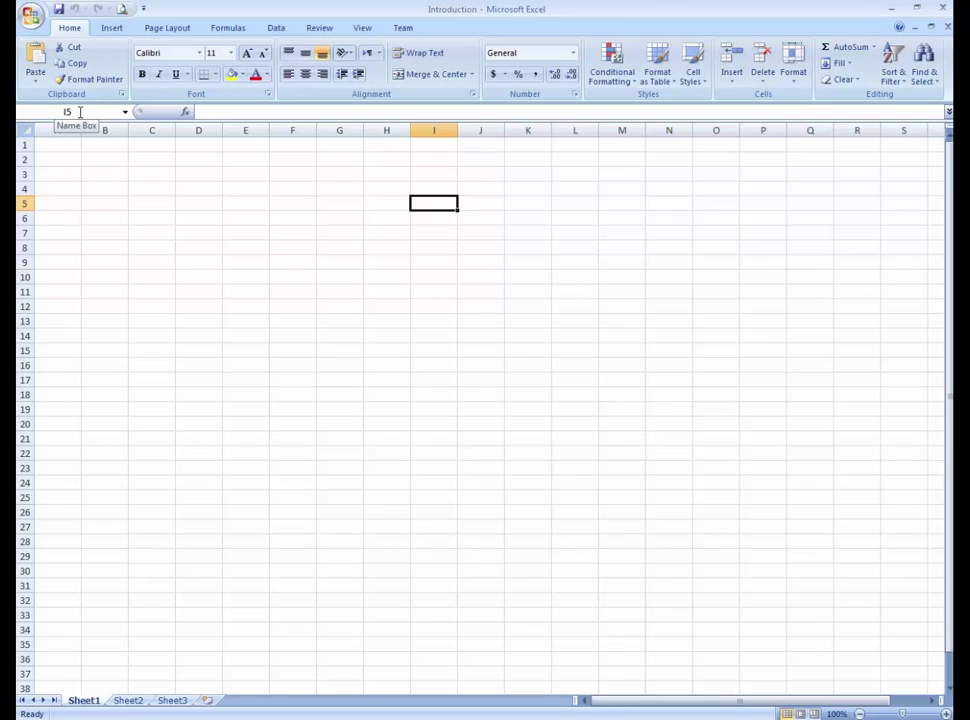
- Select several scattered cells, including K13, J8 and I7, and read each one's cell reference
{"action": "left_click", "coordinate": [526, 204]}
{"action": "left_click", "coordinate": [545, 320]}
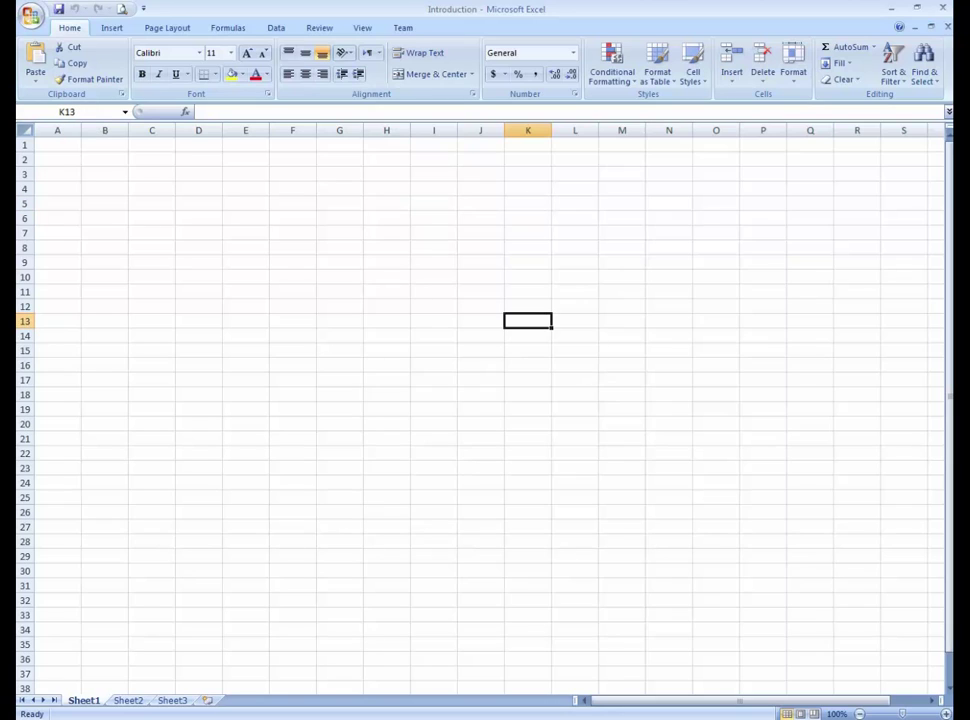
{"action": "left_click", "coordinate": [463, 252]}
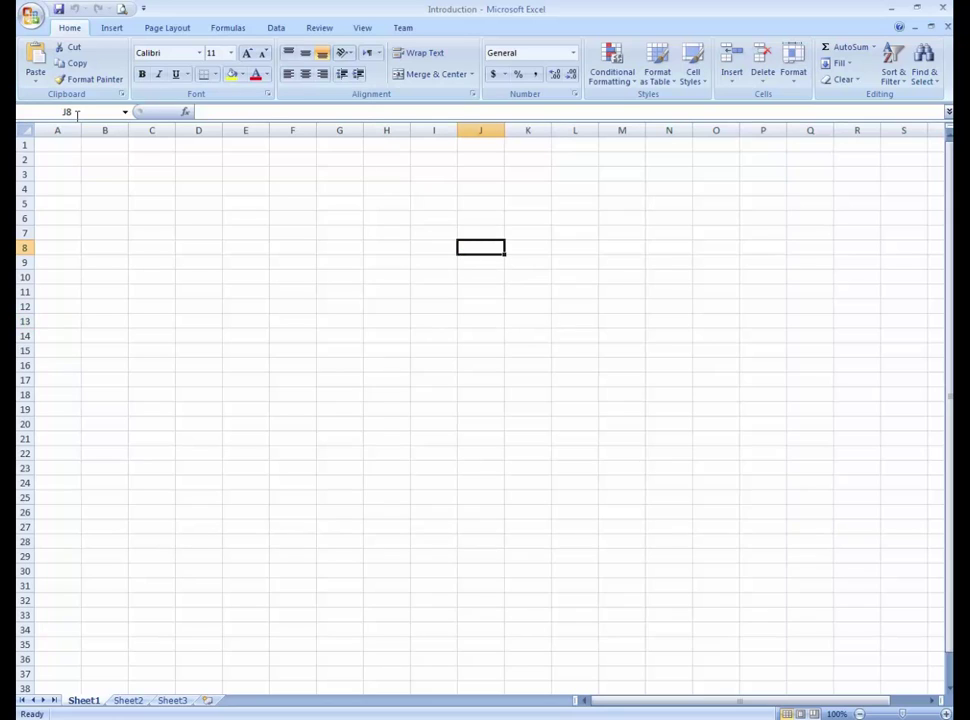
{"action": "left_click", "coordinate": [395, 245]}
{"action": "left_click", "coordinate": [441, 233]}
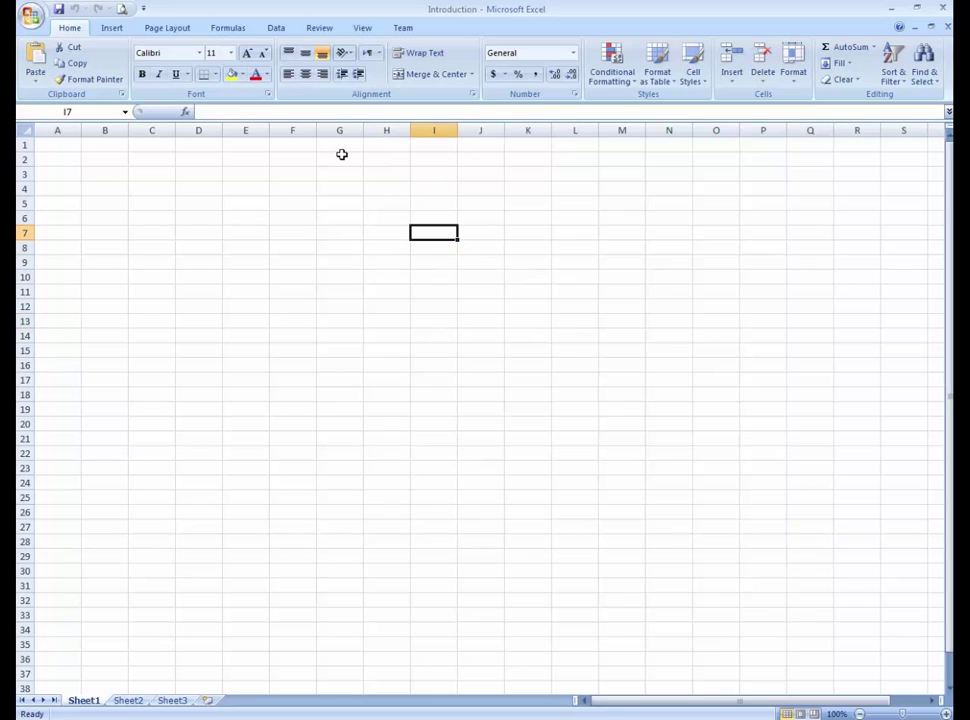
{"action": "left_click", "coordinate": [330, 159]}
{"action": "left_click", "coordinate": [127, 177]}
{"action": "left_click", "coordinate": [492, 250]}
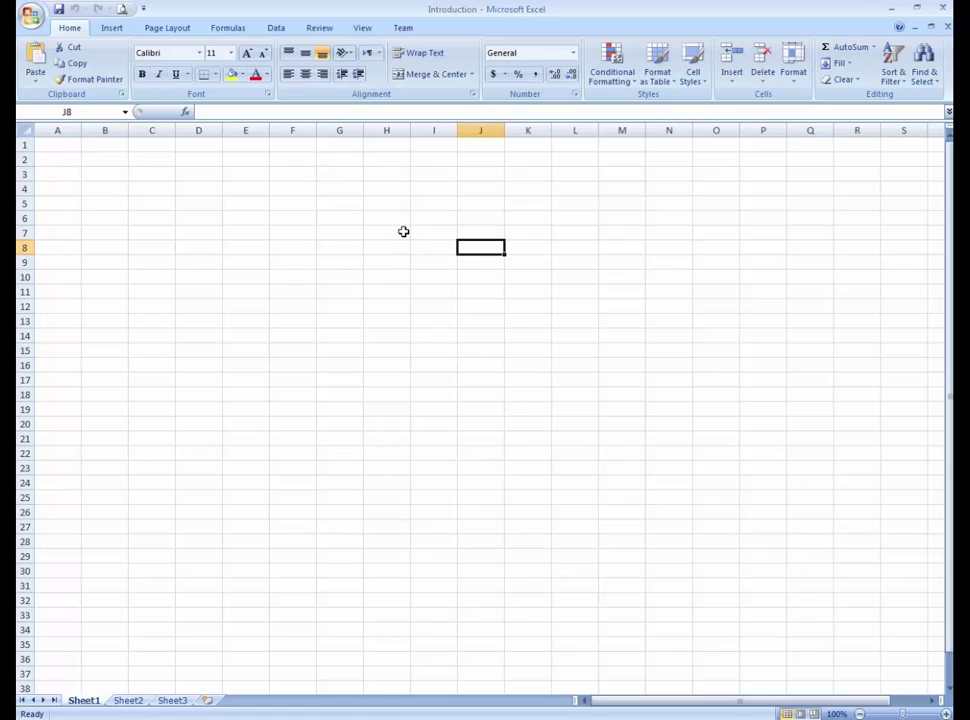
- Rename the worksheet Sheet1 as try
{"action": "scroll", "coordinate": [390, 330], "scroll_direction": "down", "scroll_amount": 2}
{"action": "scroll", "coordinate": [388, 378], "scroll_direction": "up", "scroll_amount": 2}
{"action": "double_click", "coordinate": [86, 701]}
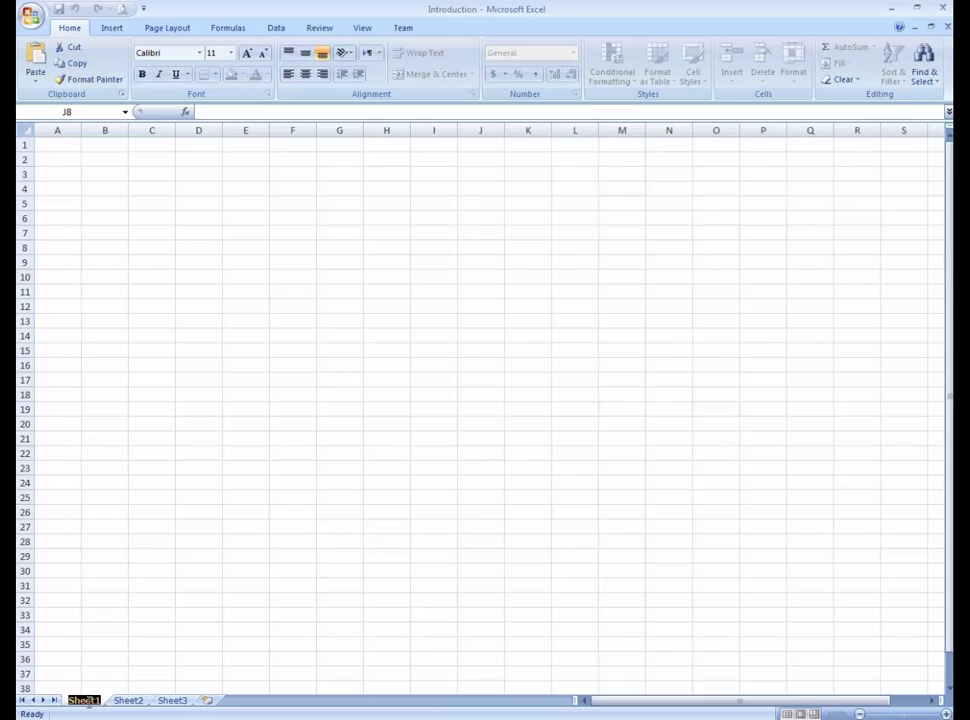
{"action": "key", "text": "BackSpace"}
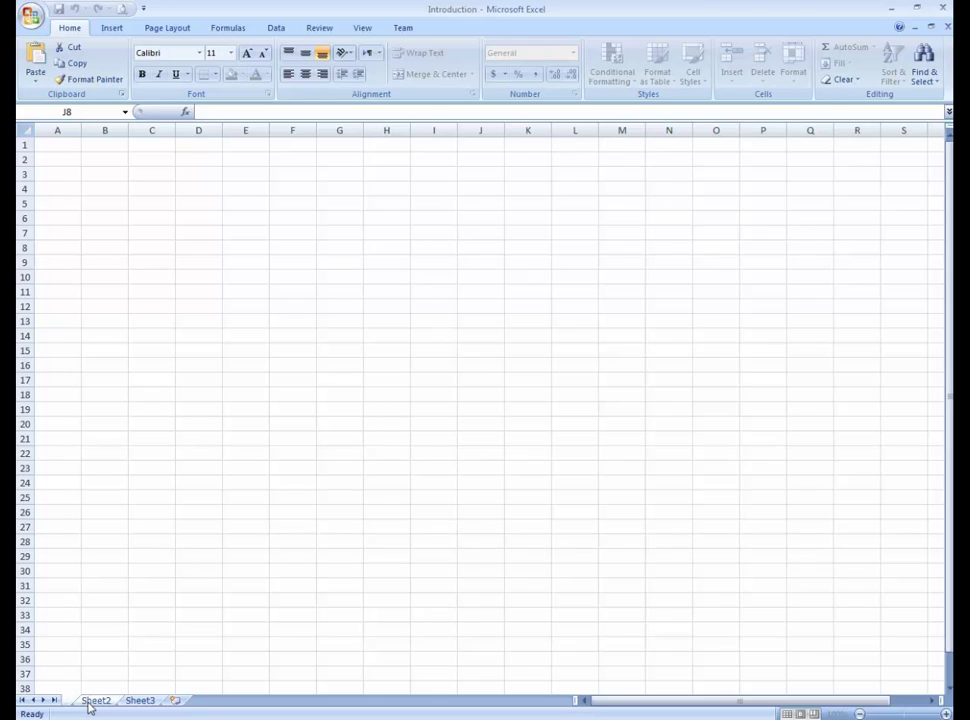
{"action": "type", "text": "try"}
{"action": "key", "text": "Return"}
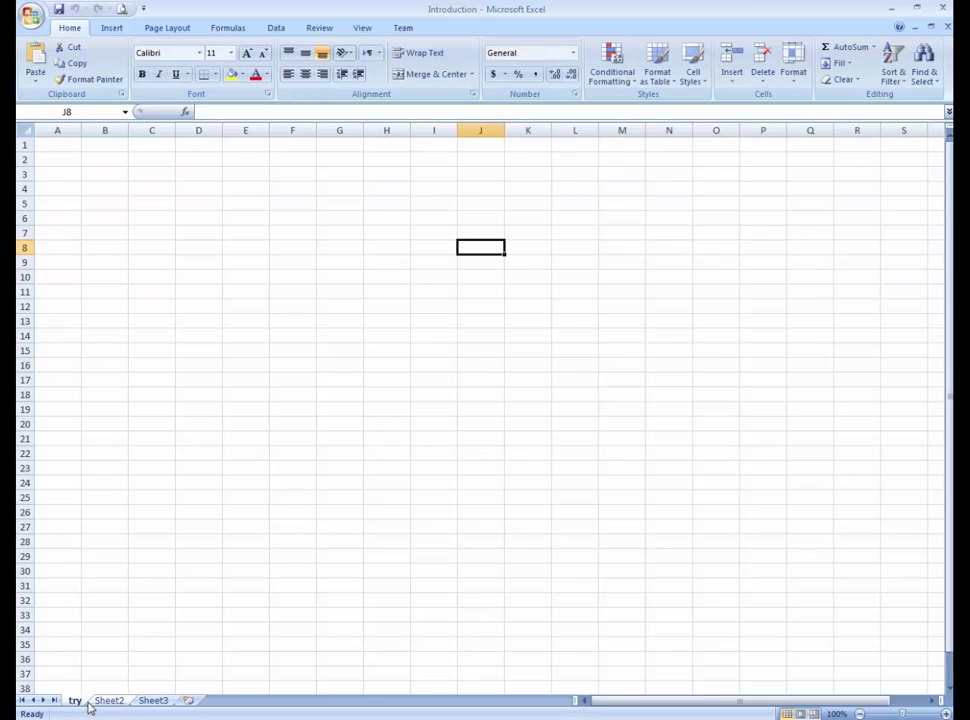
- View Sheet2 and Sheet3, and return to the try sheet at cell C31
{"action": "left_click", "coordinate": [115, 702]}
{"action": "left_click", "coordinate": [154, 702]}
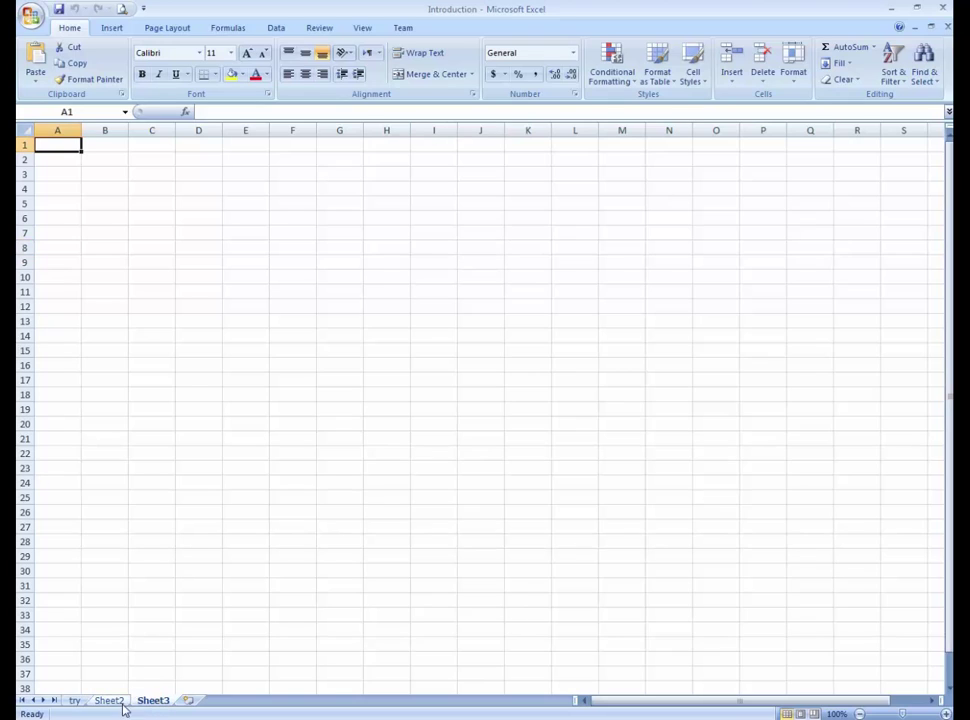
{"action": "double_click", "coordinate": [74, 701]}
{"action": "left_click", "coordinate": [152, 527]}
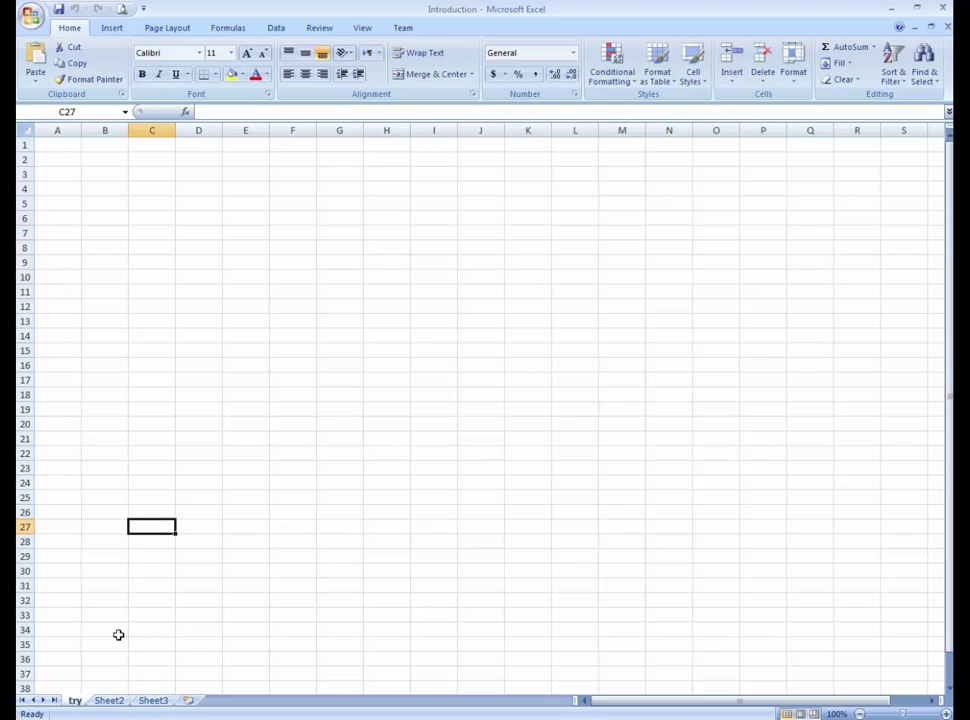
{"action": "left_click", "coordinate": [151, 584]}
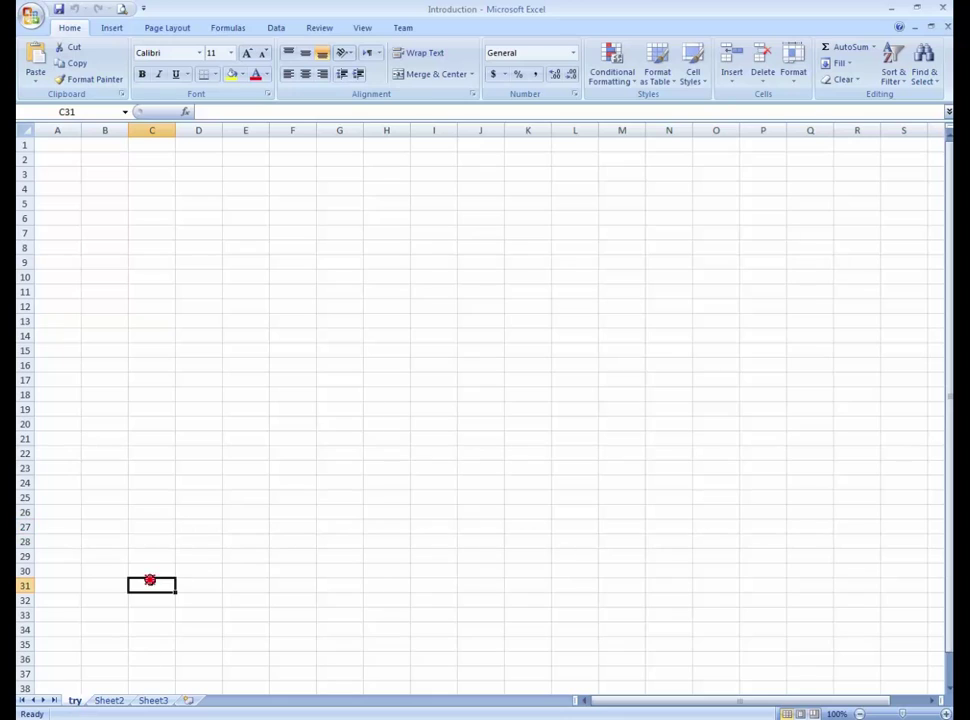
- Set the try sheet's tab color to a light orange theme color
{"action": "right_click", "coordinate": [76, 702]}
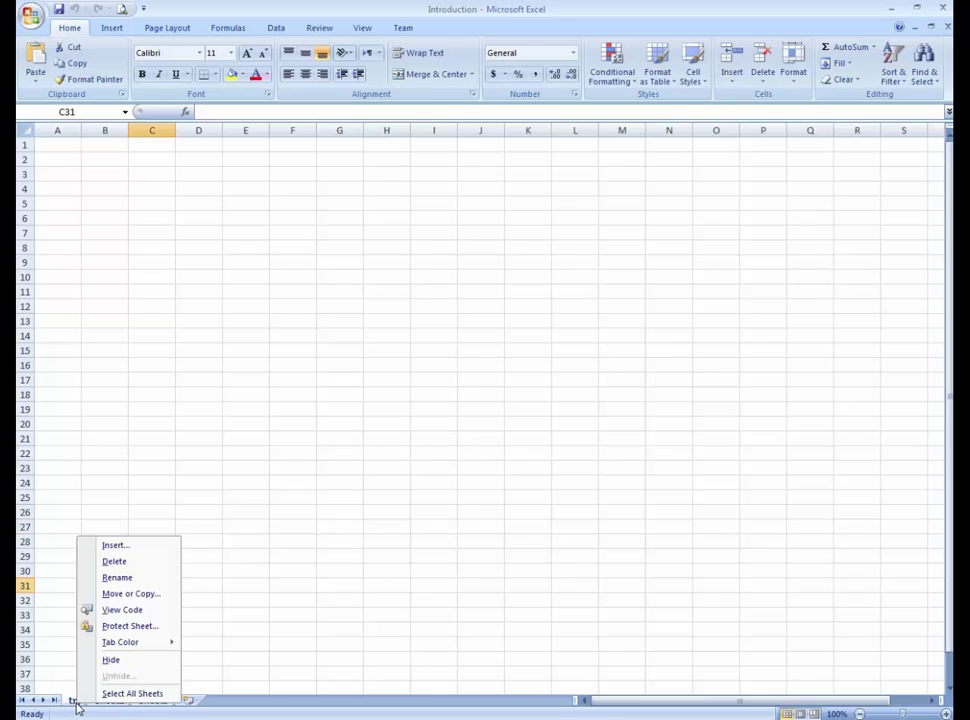
{"action": "mouse_move", "coordinate": [145, 643]}
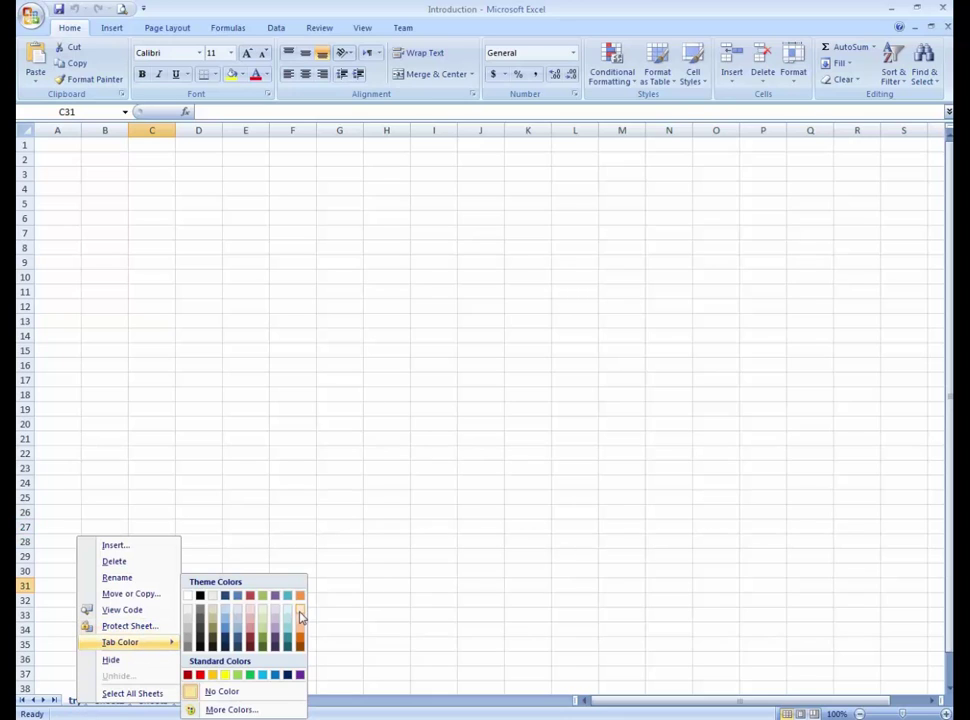
{"action": "left_click", "coordinate": [301, 617]}
{"action": "left_click", "coordinate": [205, 470]}
- Look at Sheet2 and Sheet3, and insert three new worksheets after Sheet3
{"action": "left_click", "coordinate": [110, 701]}
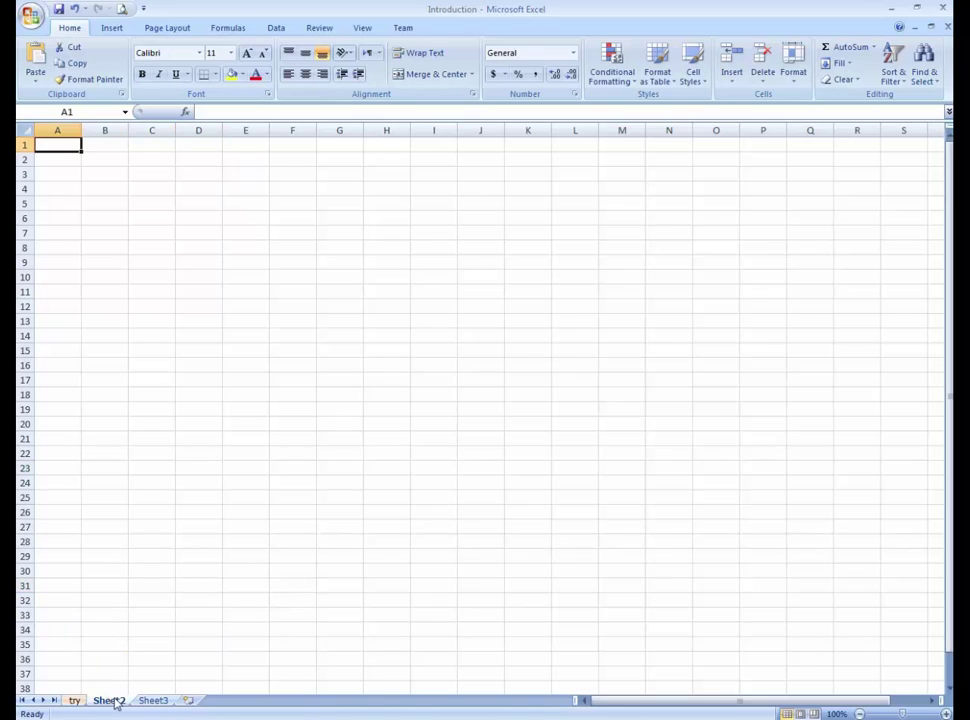
{"action": "left_click", "coordinate": [153, 701]}
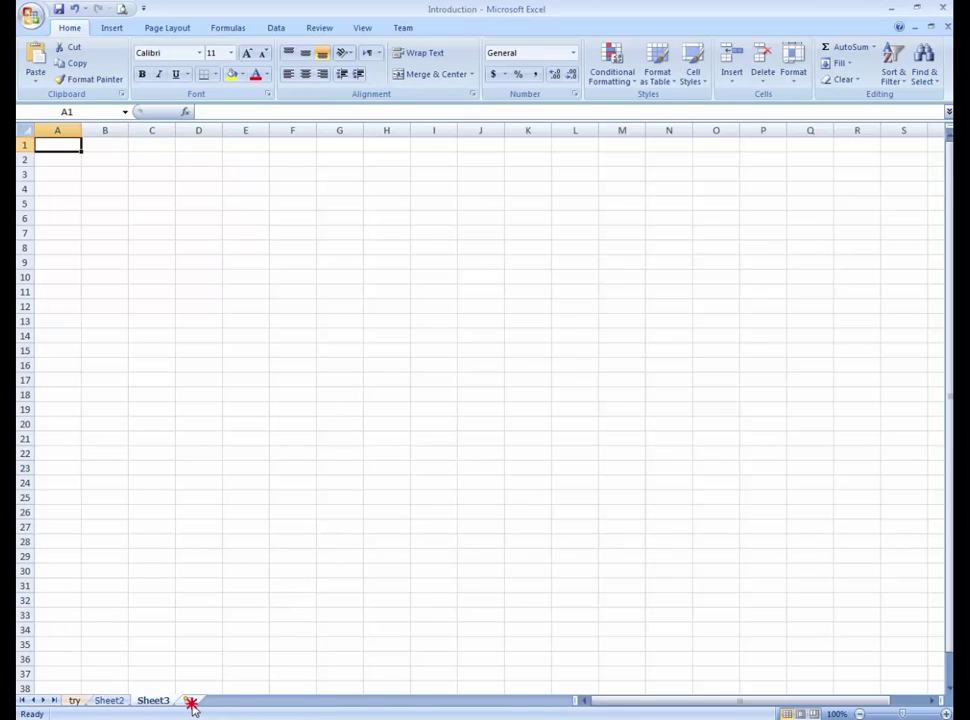
{"action": "left_click", "coordinate": [191, 702]}
{"action": "left_click", "coordinate": [232, 701]}
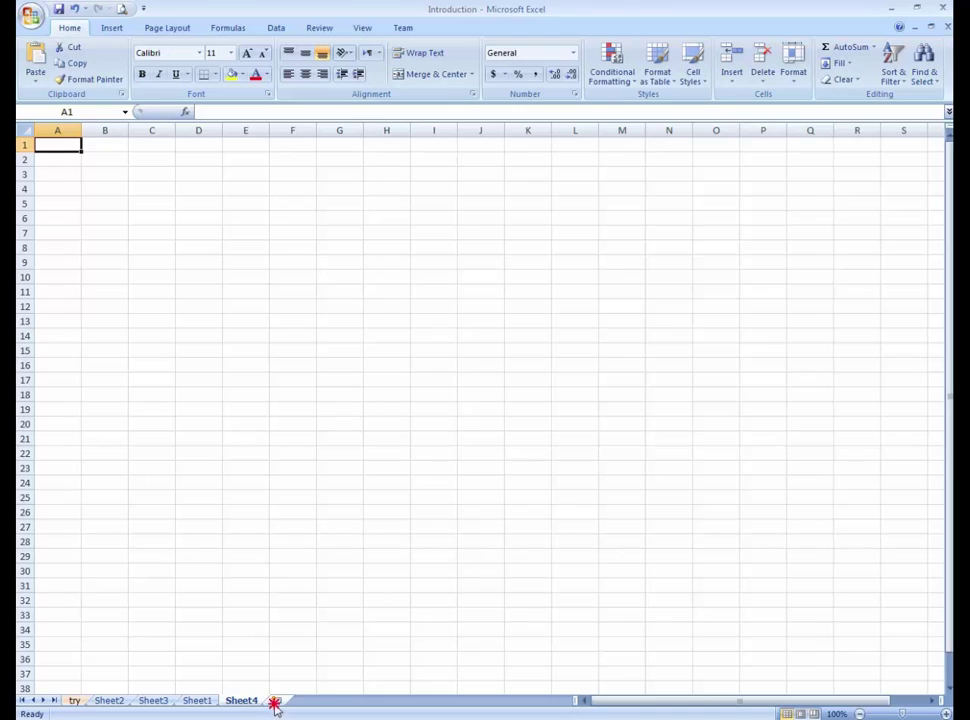
{"action": "left_click", "coordinate": [274, 704]}
{"action": "left_click", "coordinate": [285, 383]}
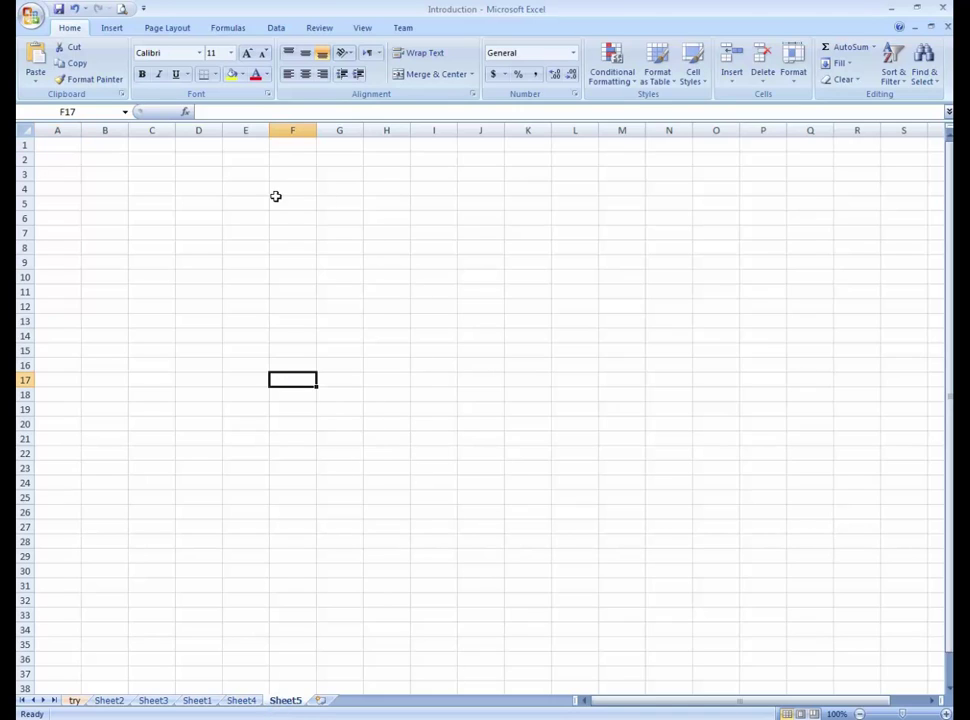
- Select cell F4 on the newest sheet and review its font color, fill color and border options without applying any
{"action": "left_click", "coordinate": [274, 191]}
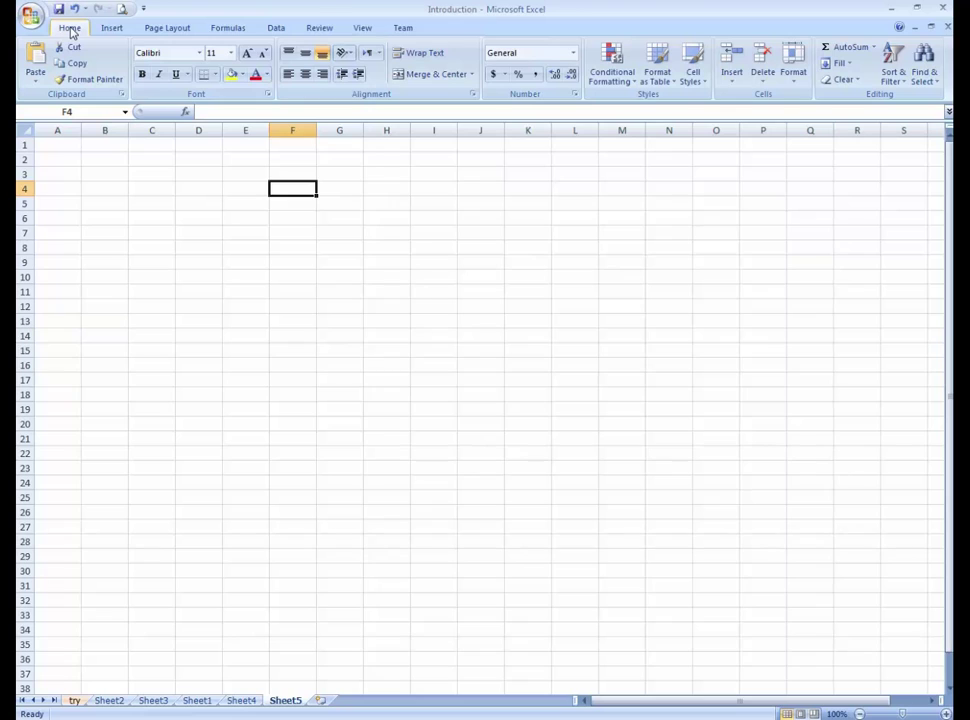
{"action": "left_click", "coordinate": [268, 83]}
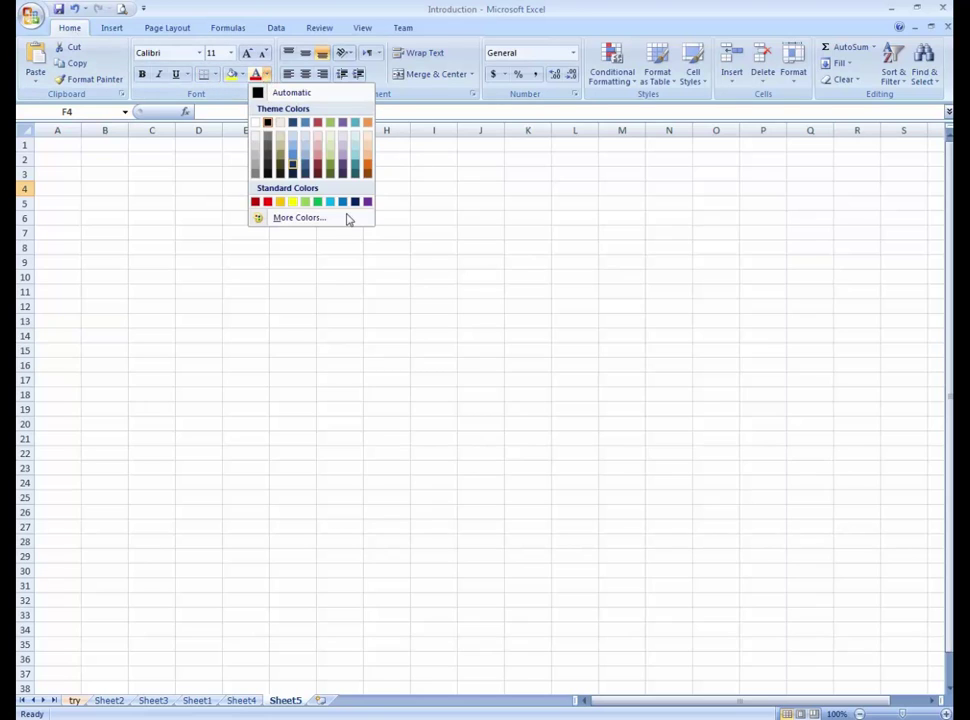
{"action": "left_click", "coordinate": [242, 77]}
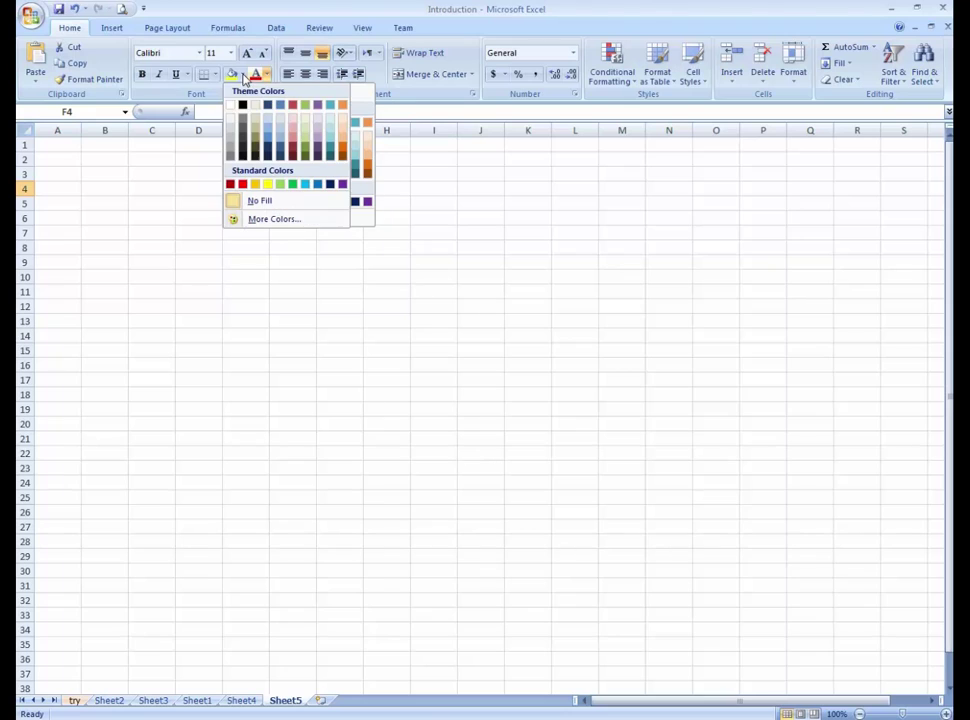
{"action": "left_click", "coordinate": [457, 210]}
{"action": "left_click", "coordinate": [215, 78]}
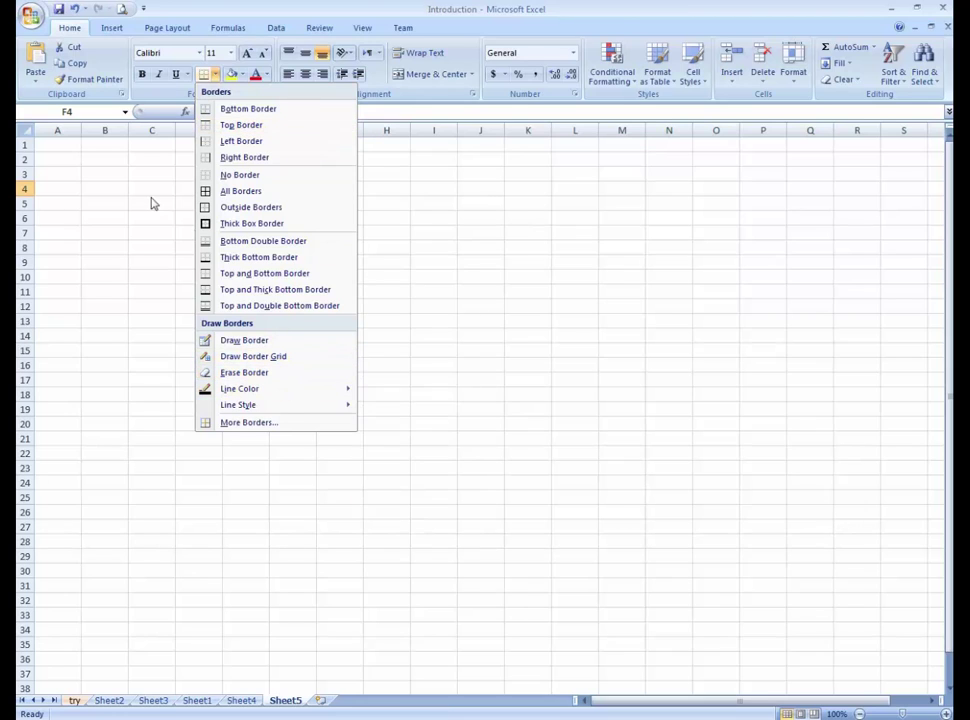
{"action": "left_click", "coordinate": [120, 155]}
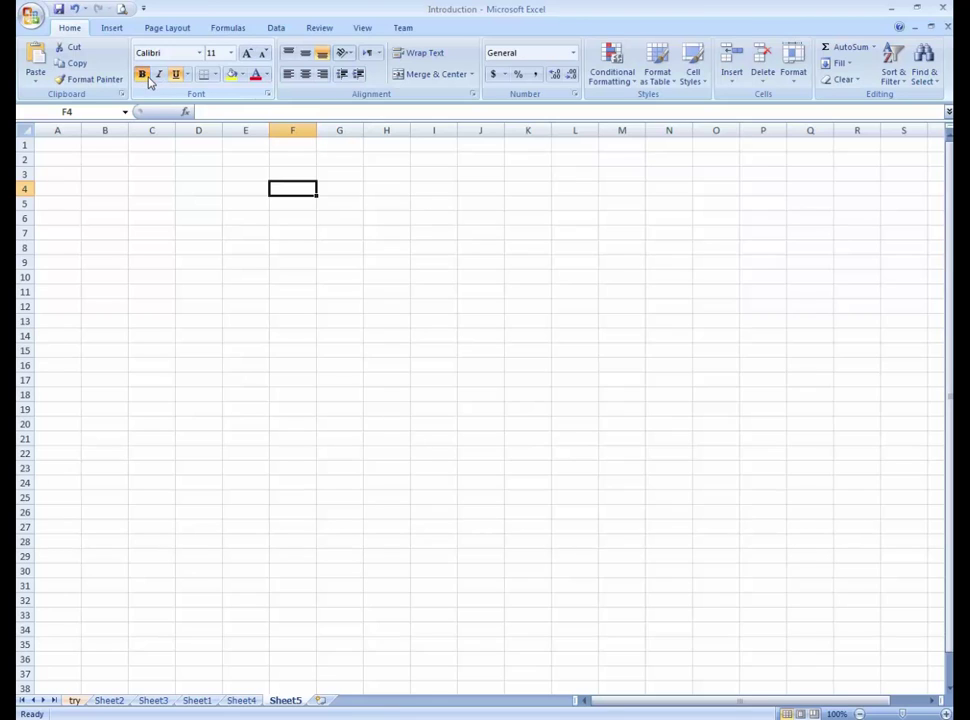
- Merge and center cells G5 to I5 on Sheet5
{"action": "left_click", "coordinate": [253, 232]}
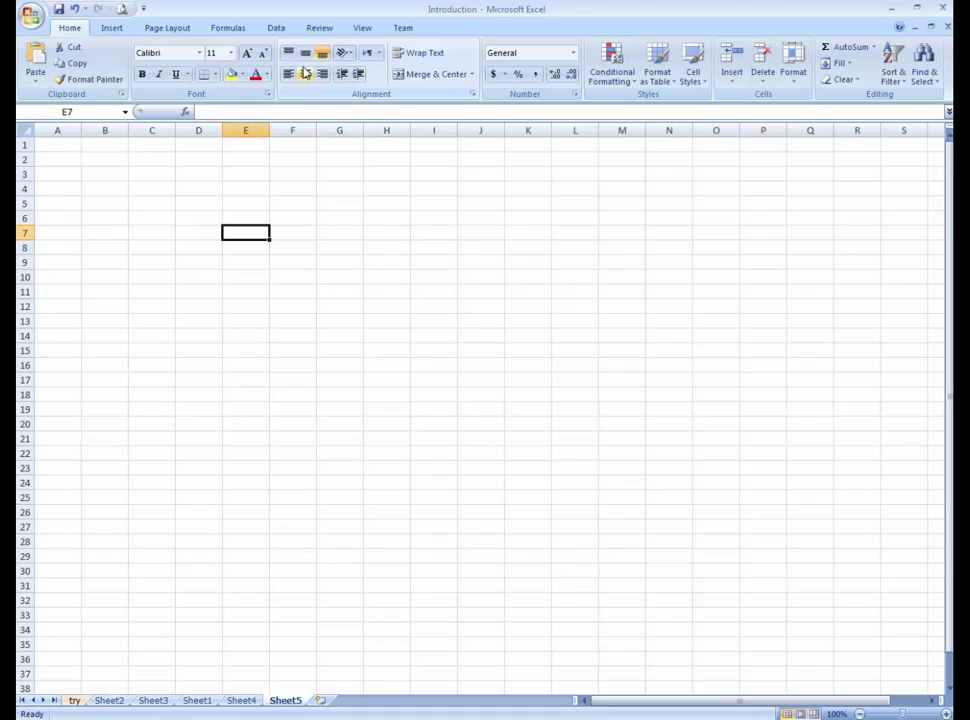
{"action": "left_click", "coordinate": [336, 204]}
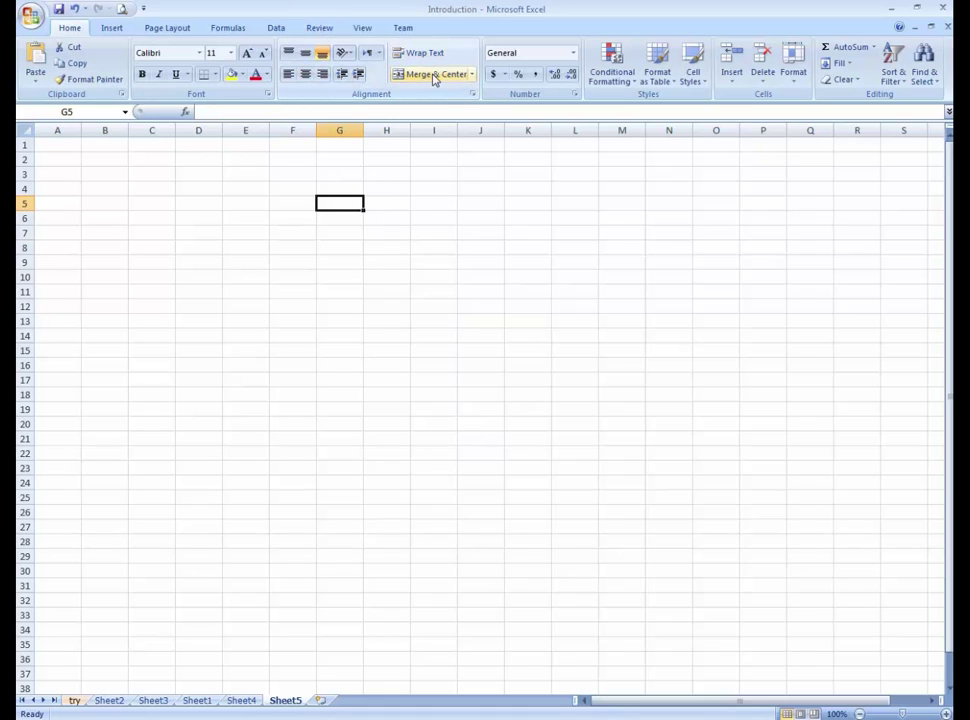
{"action": "left_click_drag", "start_coordinate": [351, 204], "coordinate": [450, 202]}
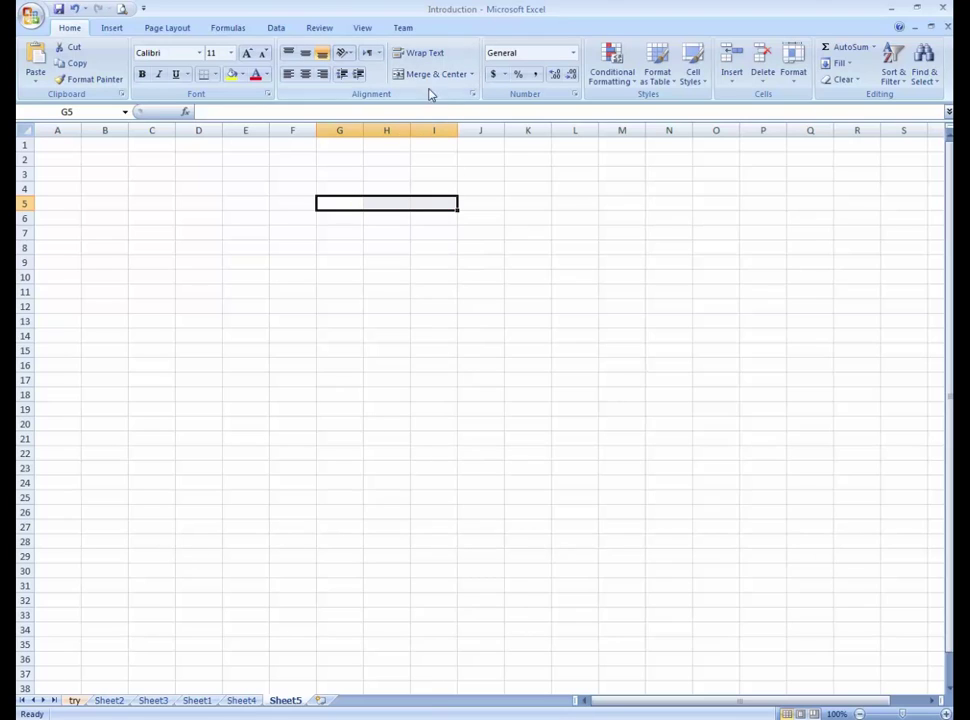
{"action": "left_click", "coordinate": [430, 74]}
{"action": "left_click", "coordinate": [470, 204]}
{"action": "left_click", "coordinate": [422, 204]}
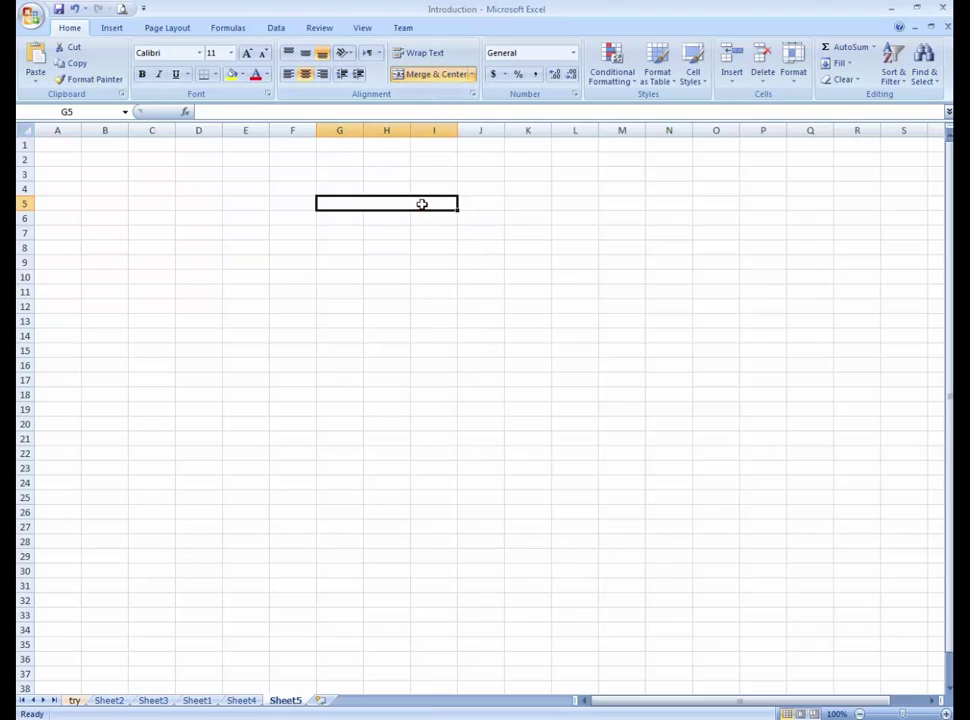
- Review the available number formats, select cell J3, and examine the conditional formatting rules without applying any
{"action": "left_click", "coordinate": [574, 53]}
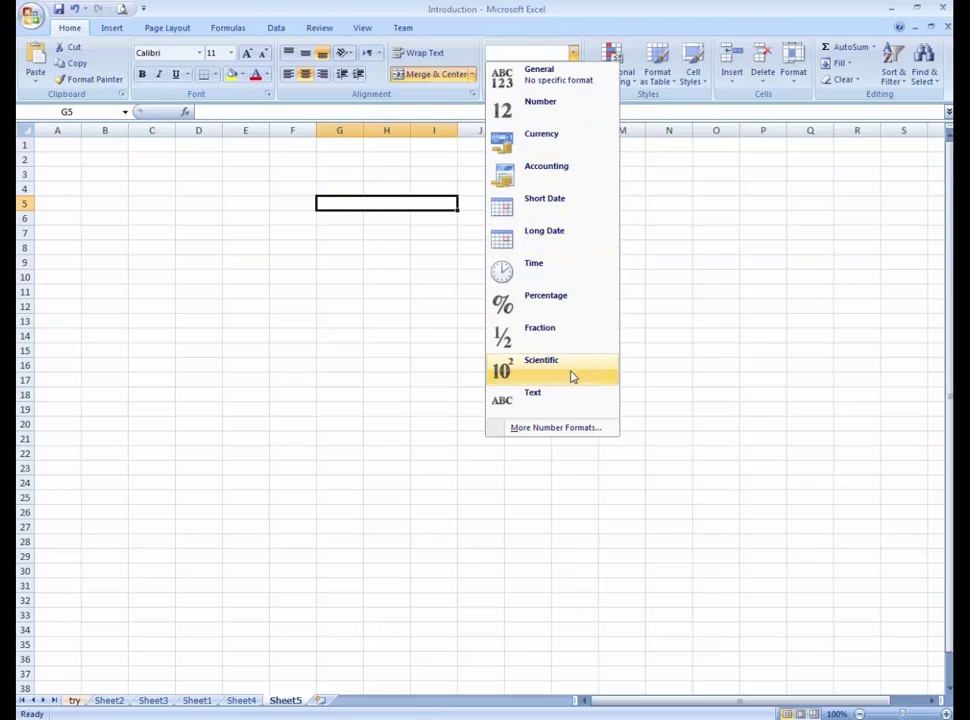
{"action": "left_click", "coordinate": [556, 178]}
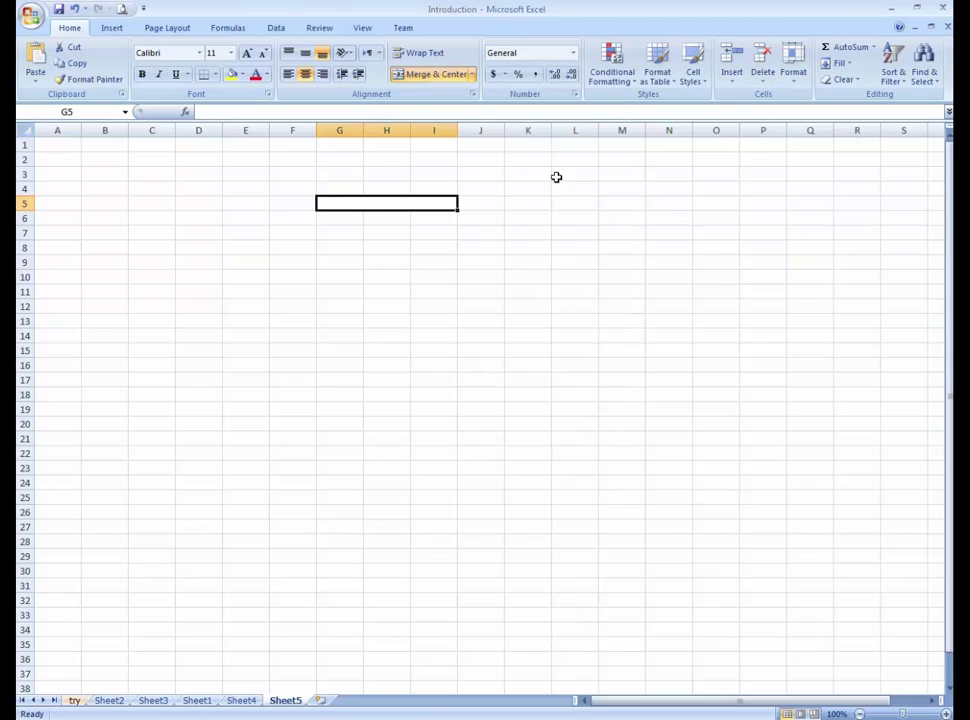
{"action": "left_click", "coordinate": [554, 177]}
{"action": "left_click", "coordinate": [481, 177]}
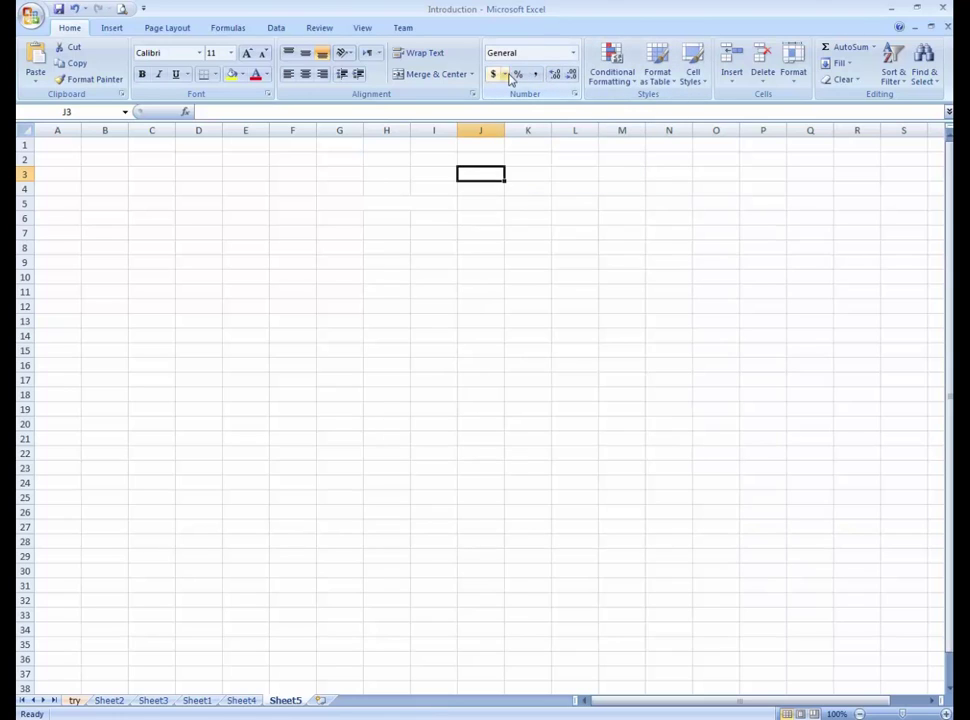
{"action": "left_click", "coordinate": [622, 79]}
{"action": "mouse_move", "coordinate": [630, 111]}
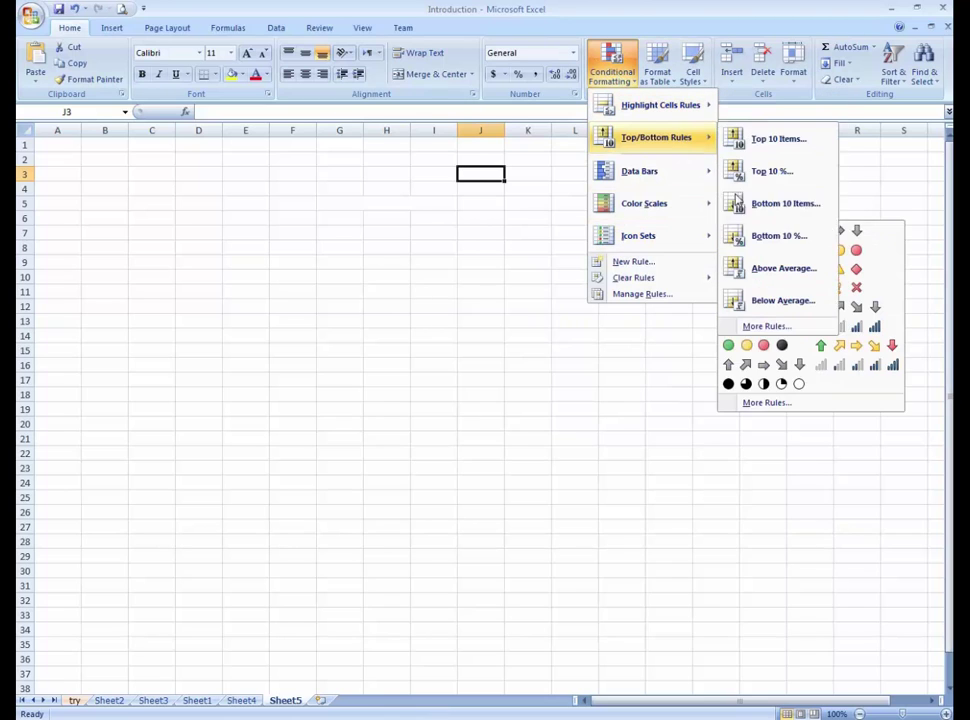
{"action": "left_click", "coordinate": [765, 35]}
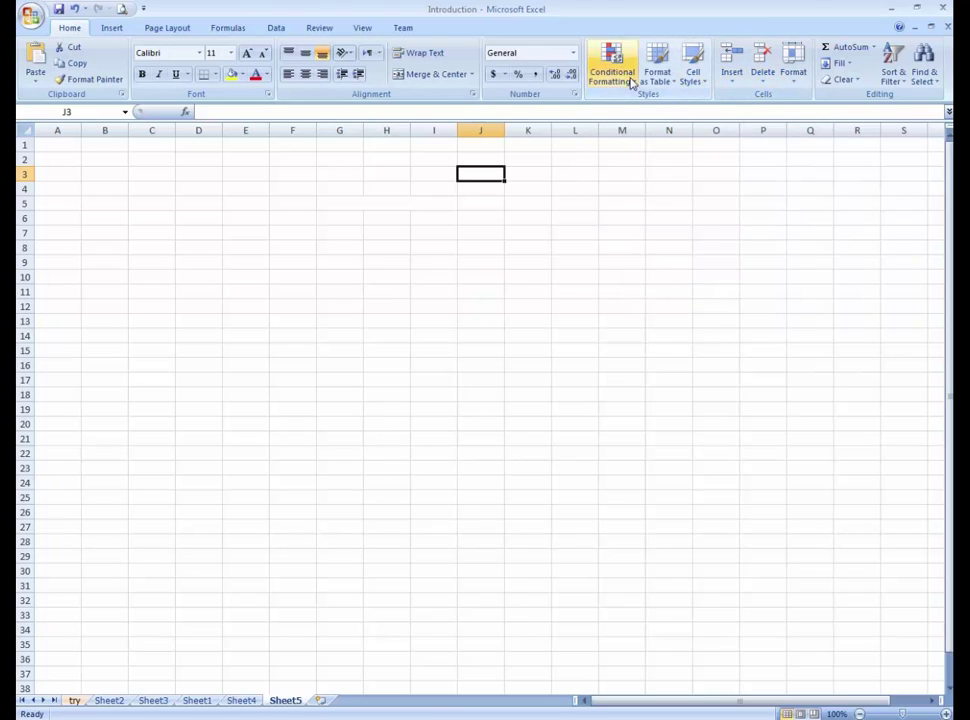
- Review the insertable objects, the page orientation choices and the Print Titles settings without changing anything
{"action": "left_click", "coordinate": [111, 28]}
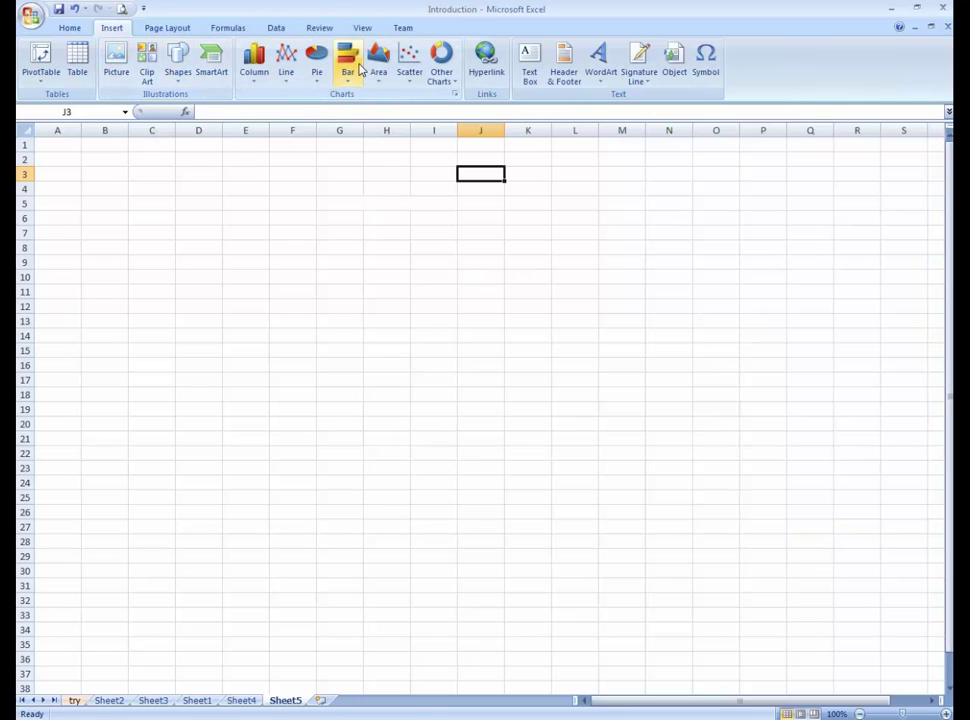
{"action": "left_click", "coordinate": [606, 76]}
{"action": "key", "text": "Escape"}
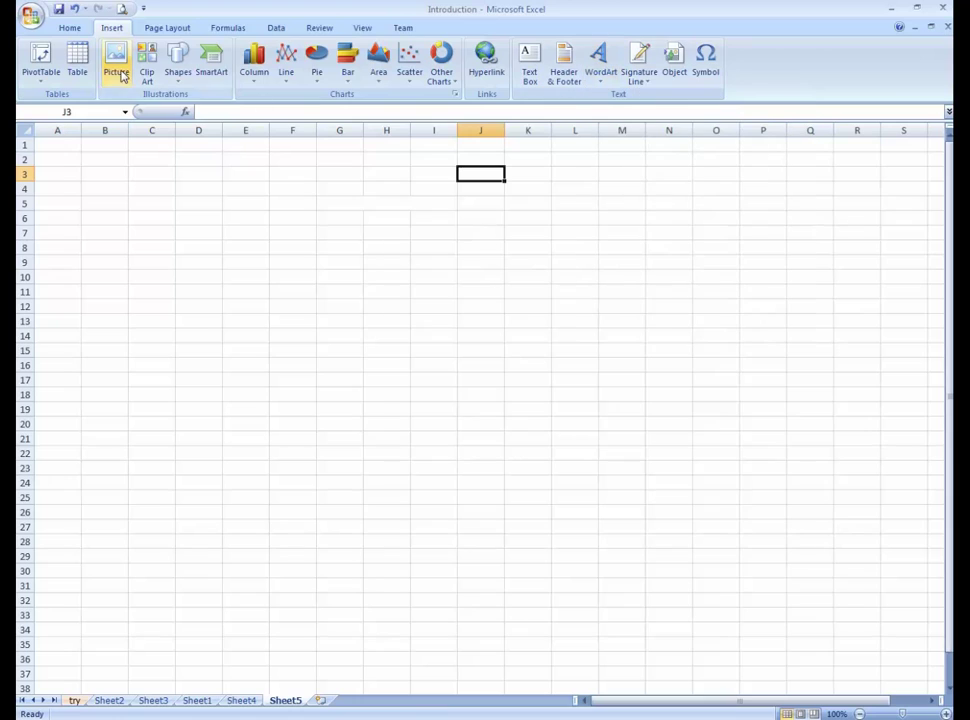
{"action": "left_click", "coordinate": [181, 29]}
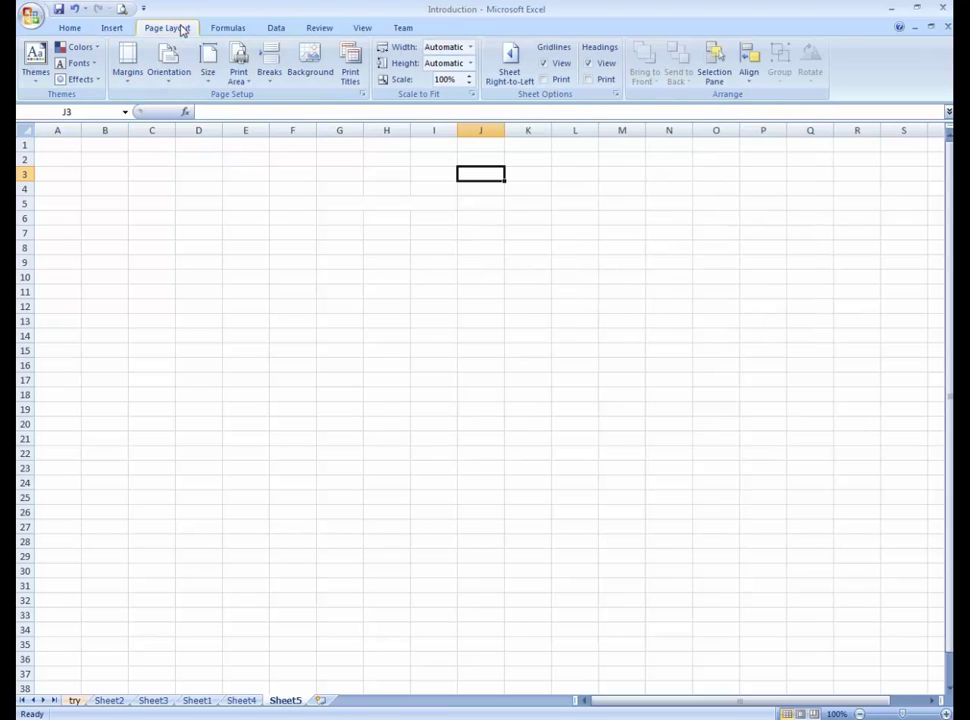
{"action": "left_click", "coordinate": [172, 77]}
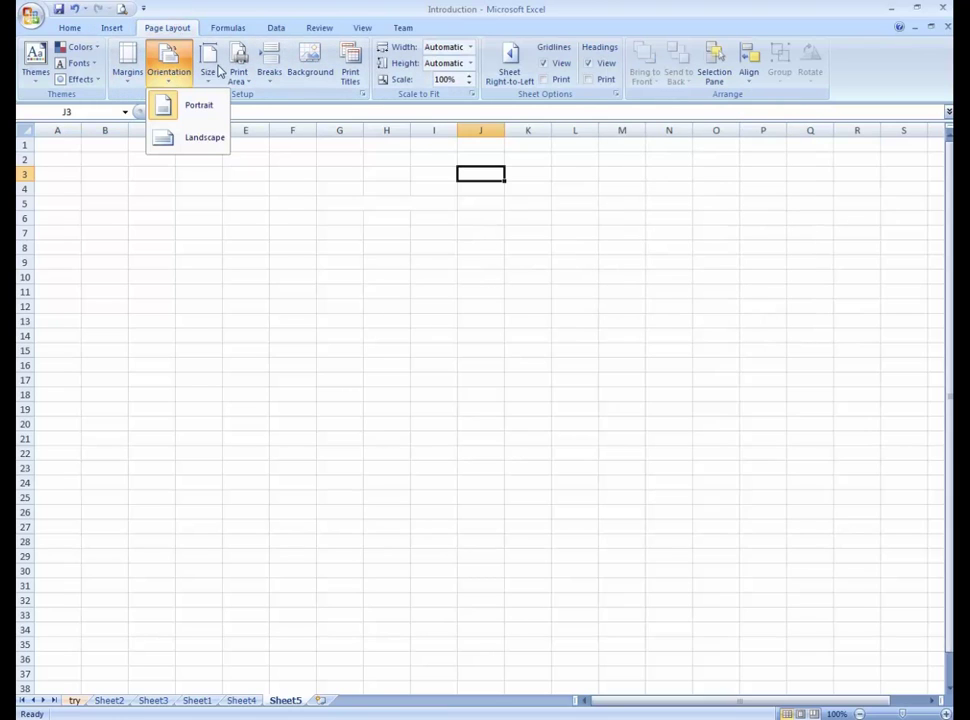
{"action": "left_click", "coordinate": [360, 75]}
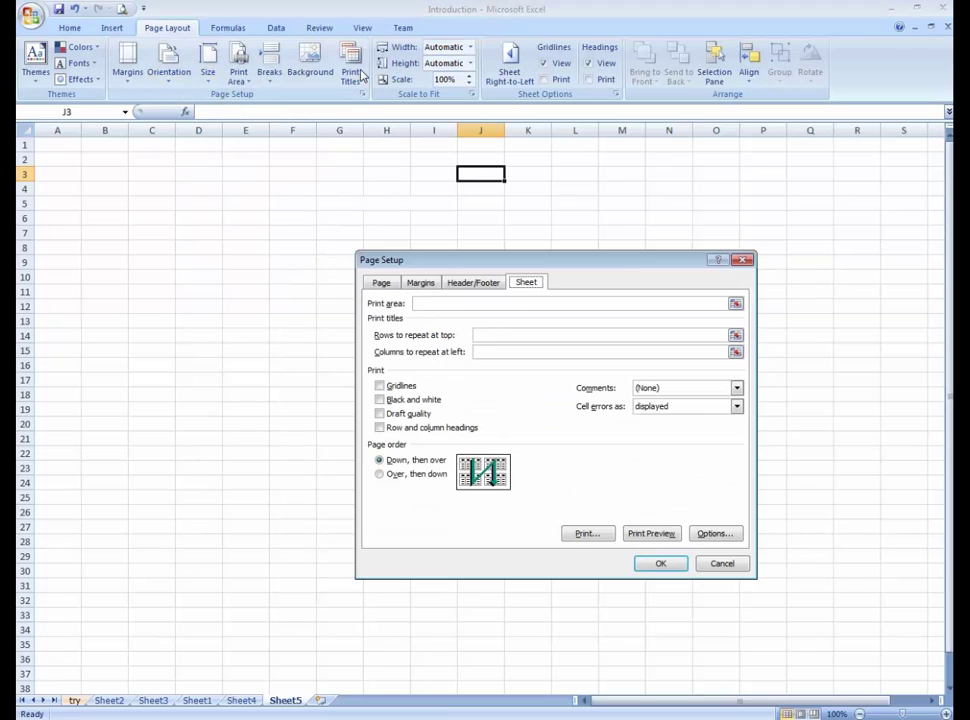
{"action": "left_click", "coordinate": [743, 260]}
- Look over the formula functions, select the merged cell G5, and try the Sort command among the data tools
{"action": "left_click", "coordinate": [228, 30]}
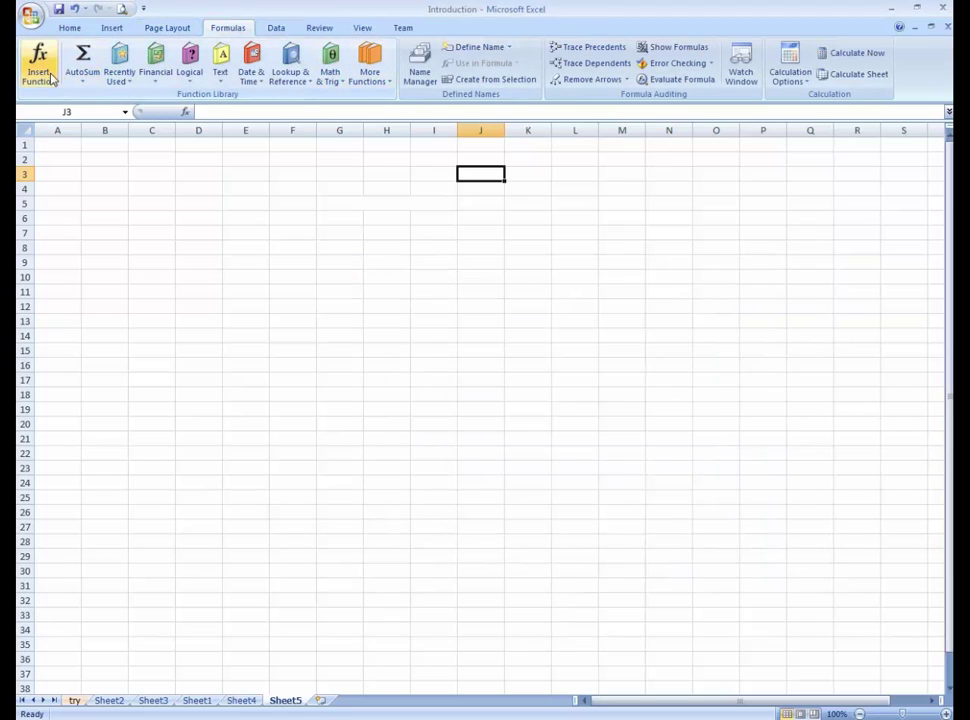
{"action": "left_click", "coordinate": [469, 245]}
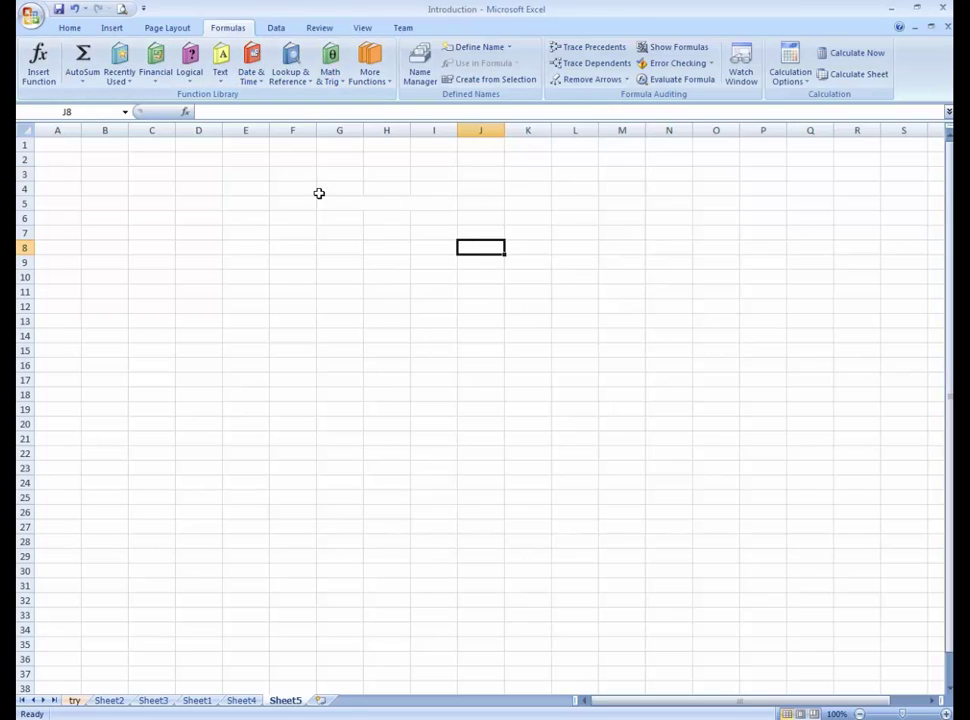
{"action": "left_click", "coordinate": [381, 191]}
{"action": "left_click", "coordinate": [414, 204]}
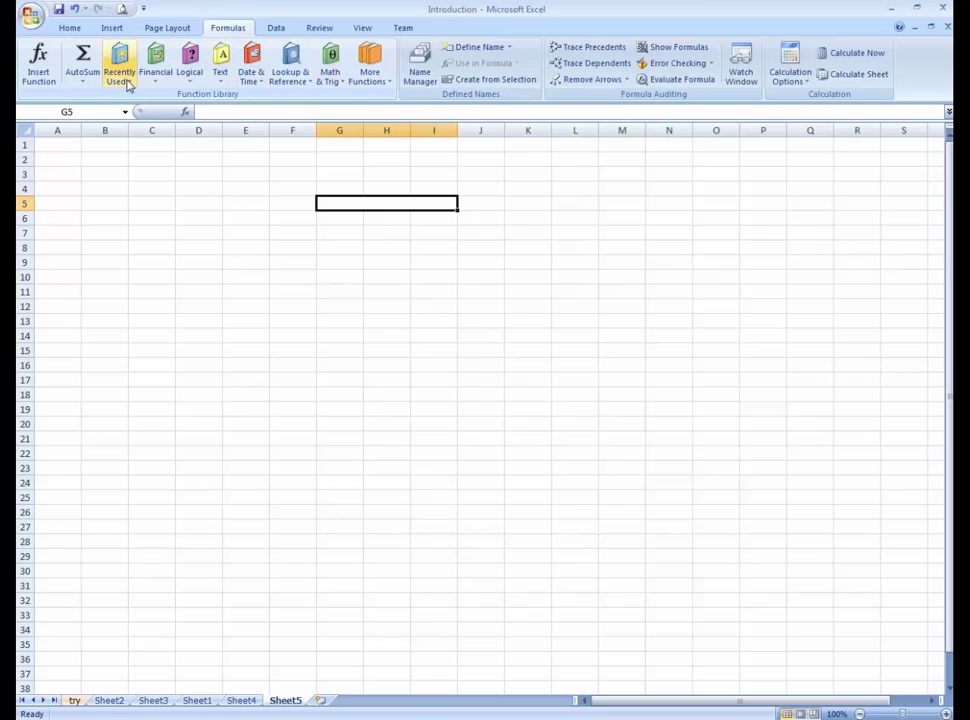
{"action": "left_click", "coordinate": [276, 28]}
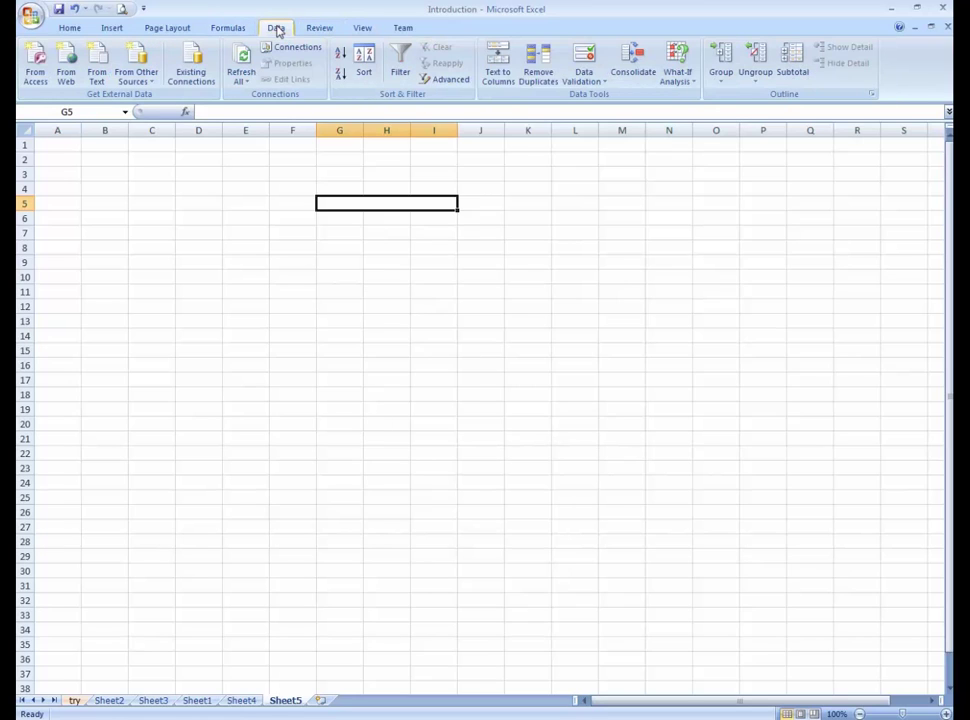
{"action": "left_click", "coordinate": [364, 74]}
{"action": "left_click", "coordinate": [491, 404]}
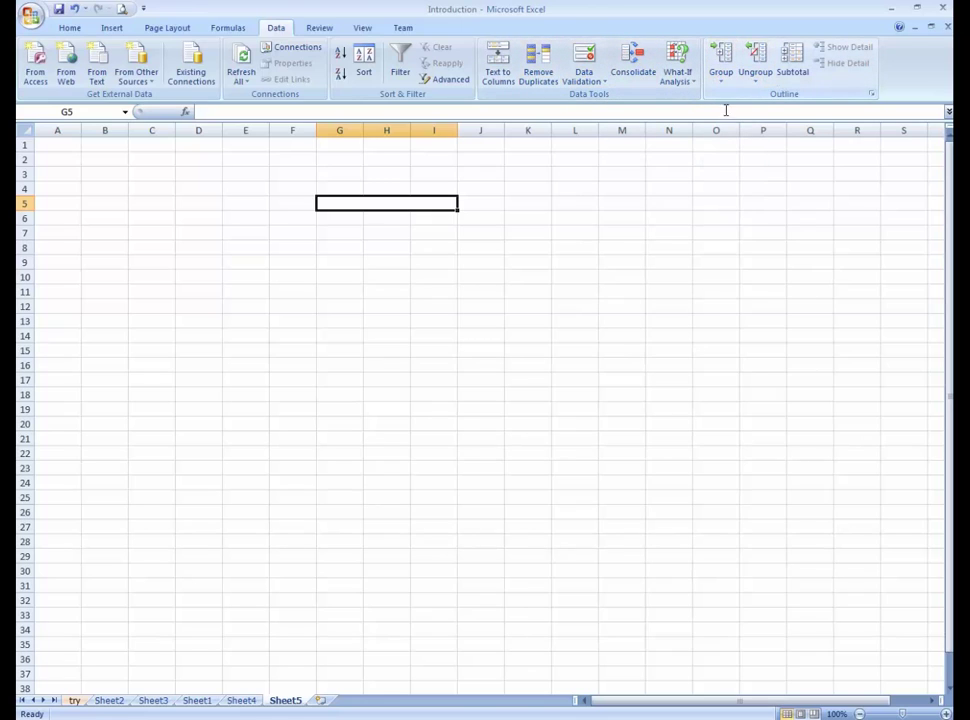
- Examine the Protect Sheet options and dismiss them without protecting the worksheet
{"action": "left_click", "coordinate": [320, 28]}
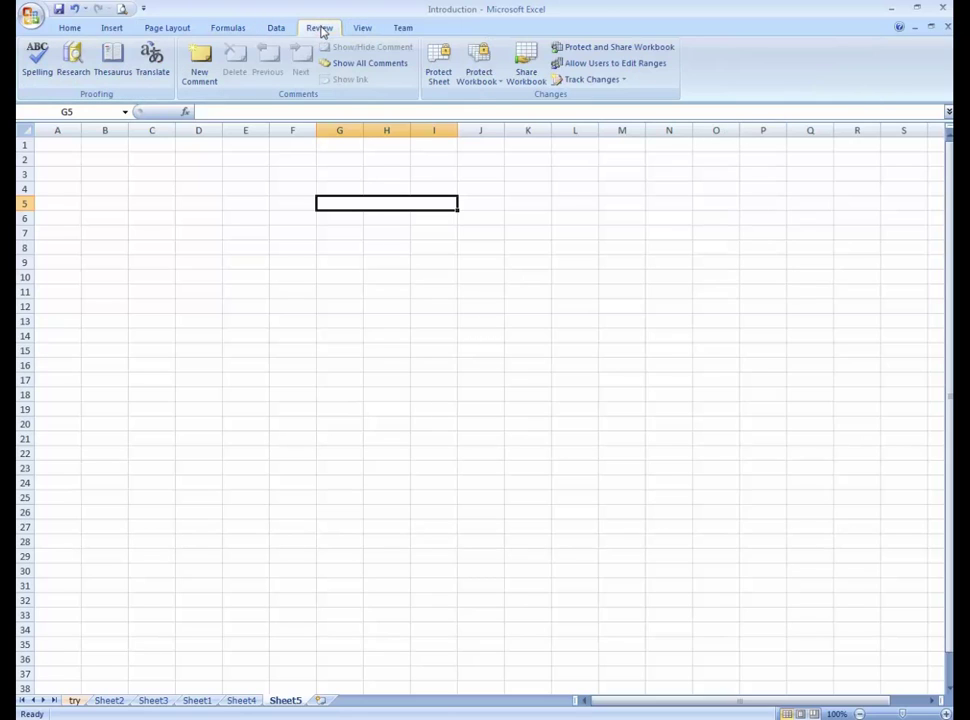
{"action": "left_click", "coordinate": [437, 76]}
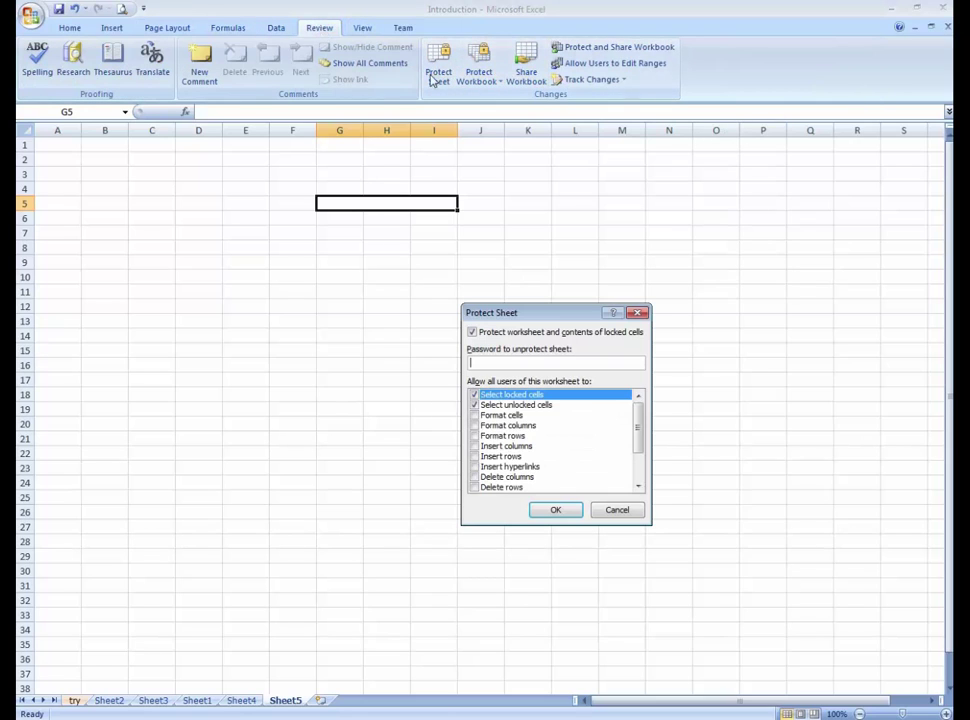
{"action": "left_click", "coordinate": [624, 511]}
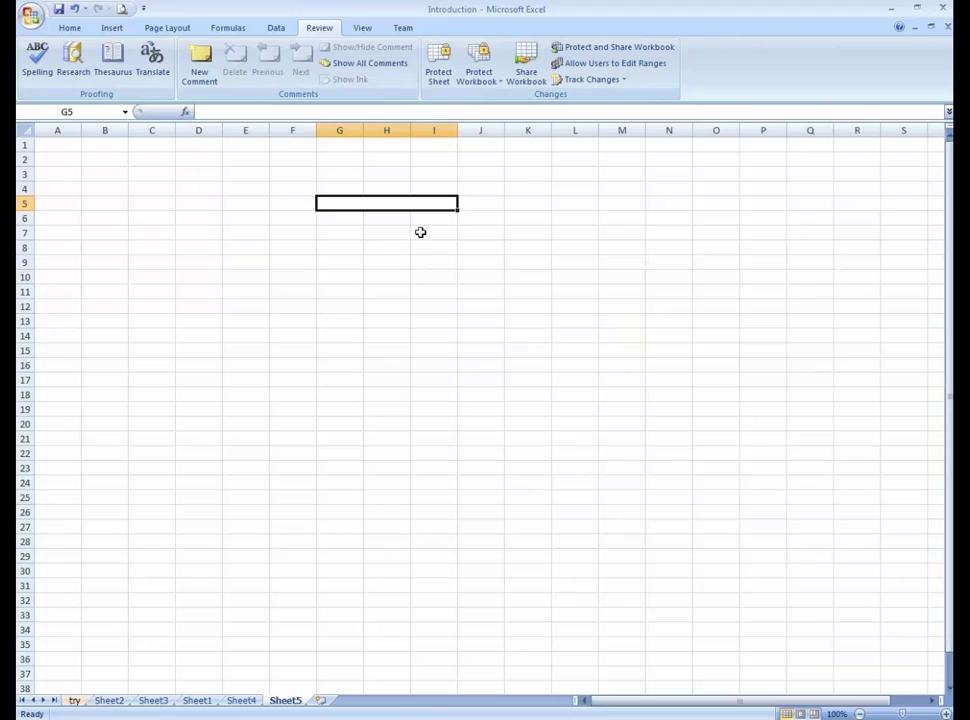
- Hide and restore the gridlines, the row and column headings, and the formula bar in turn
{"action": "left_click", "coordinate": [363, 29]}
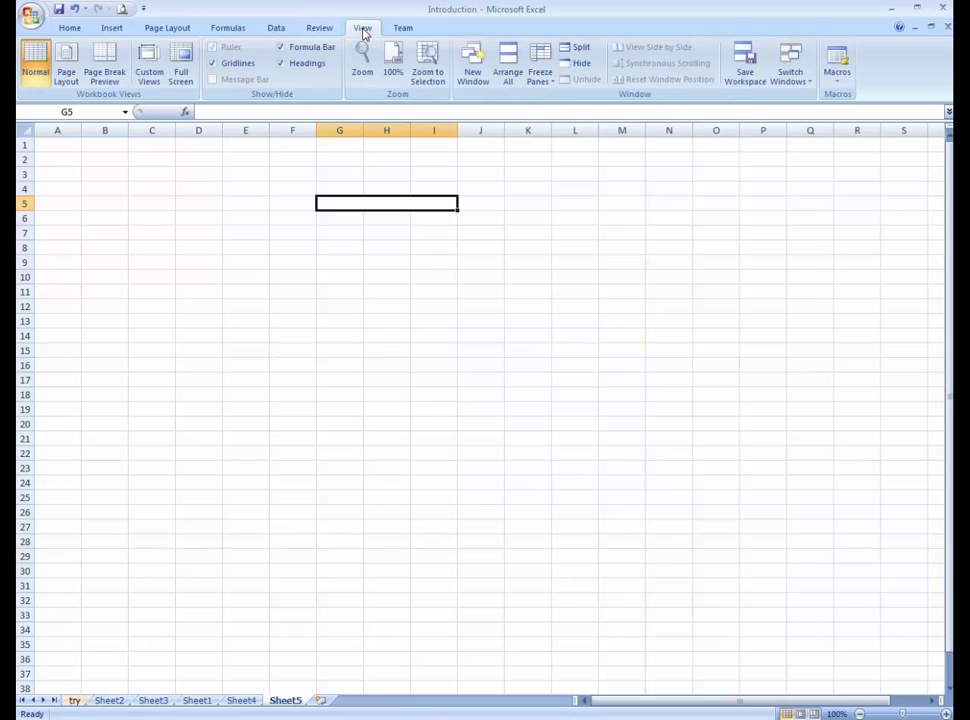
{"action": "left_click", "coordinate": [242, 64]}
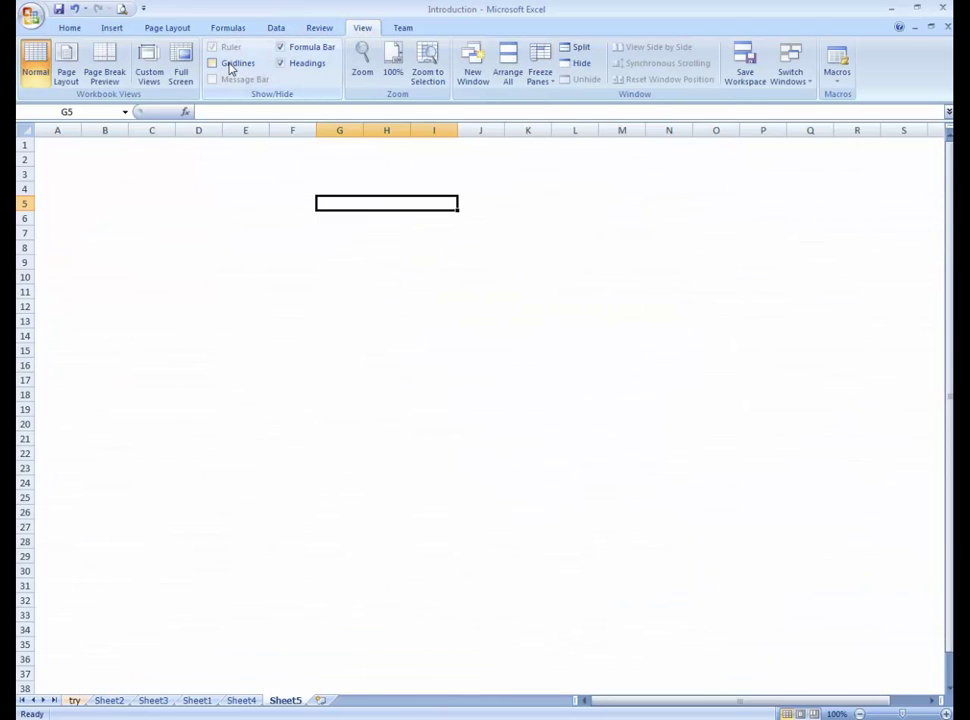
{"action": "left_click", "coordinate": [232, 65]}
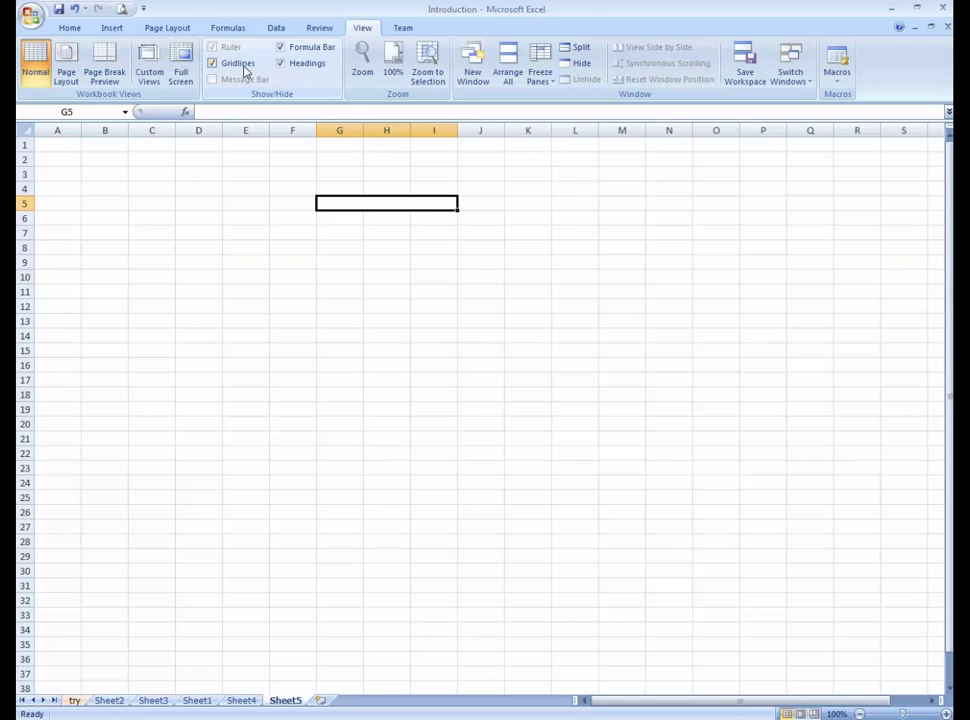
{"action": "left_click", "coordinate": [283, 66]}
{"action": "left_click", "coordinate": [284, 67]}
{"action": "left_click", "coordinate": [281, 47]}
{"action": "left_click", "coordinate": [281, 47]}
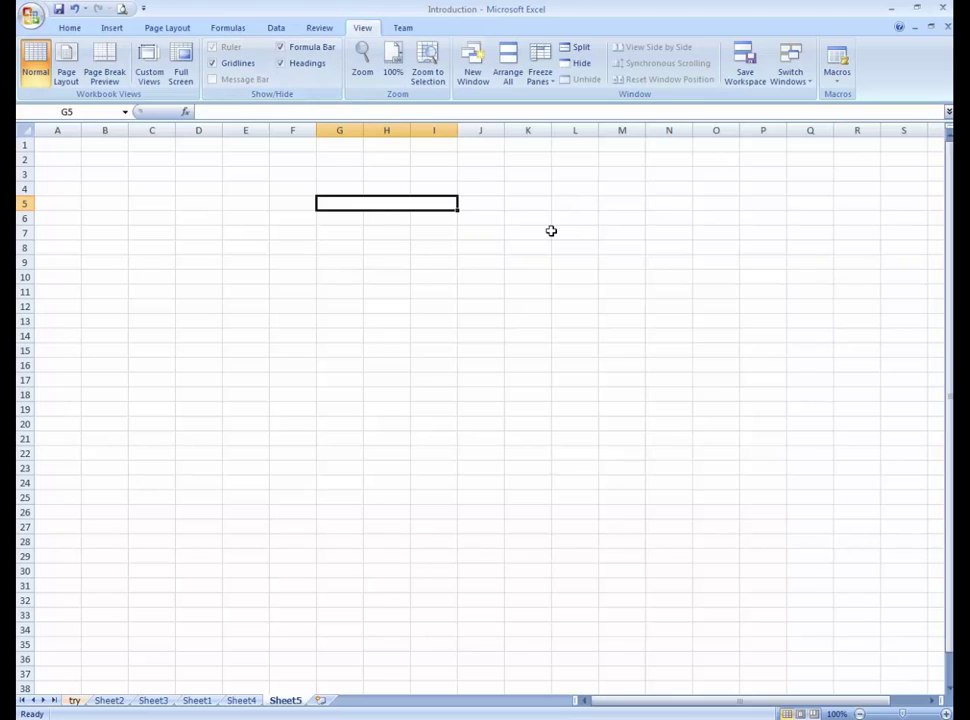
- Select cell H3, review the Freeze Panes options without applying any, and select cell K4
{"action": "left_click", "coordinate": [408, 172]}
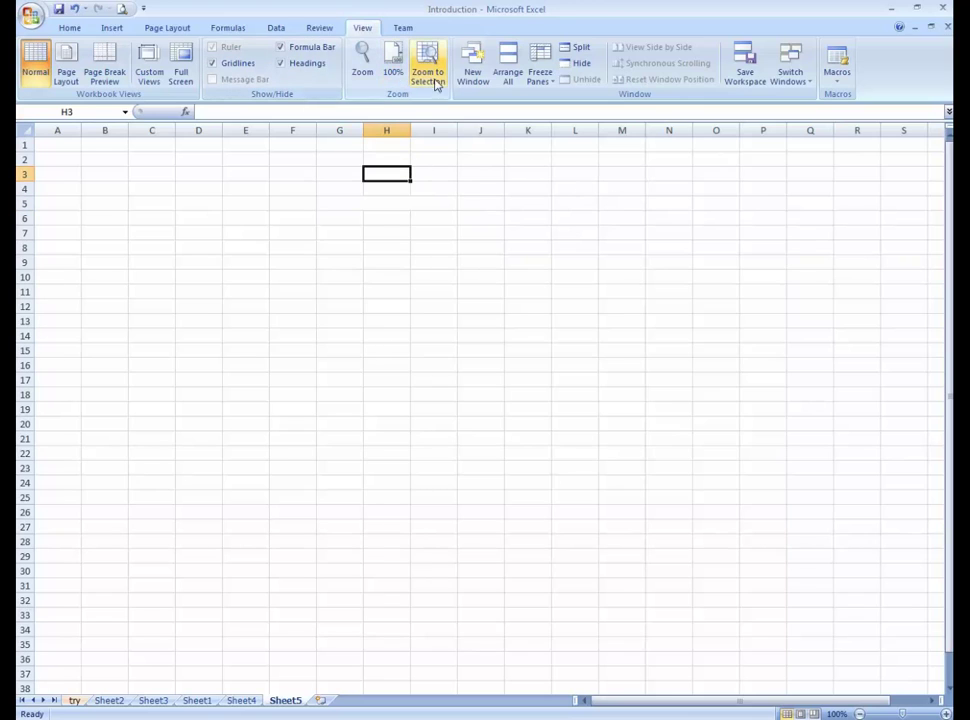
{"action": "left_click", "coordinate": [539, 72]}
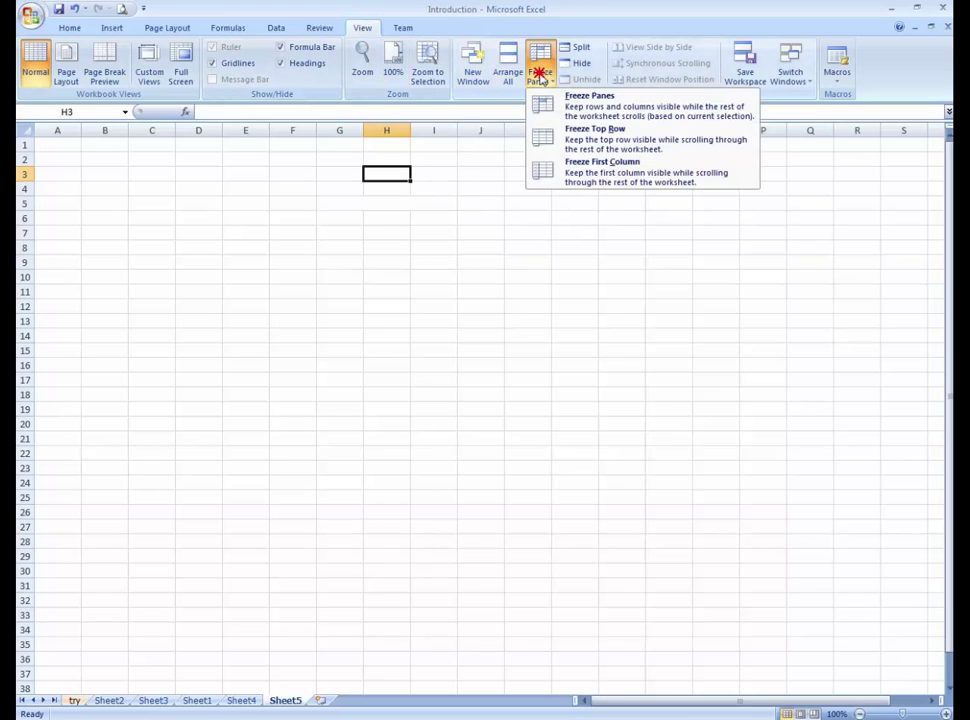
{"action": "left_click", "coordinate": [368, 180]}
{"action": "left_click_drag", "start_coordinate": [314, 176], "coordinate": [444, 273]}
{"action": "left_click", "coordinate": [551, 189]}
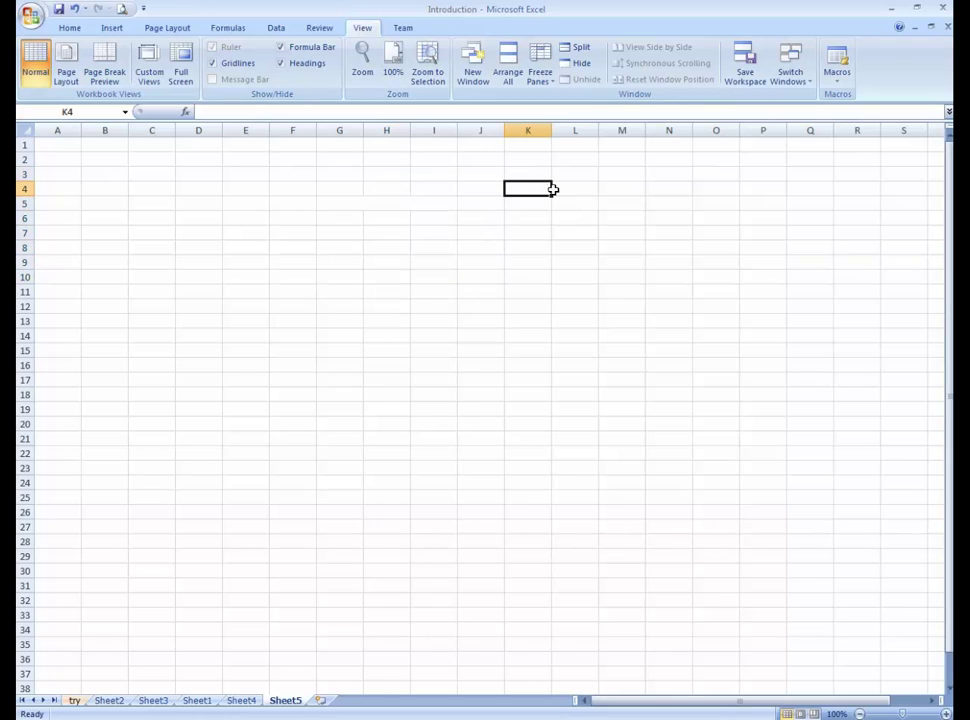
{"action": "scroll", "coordinate": [489, 242], "scroll_direction": "down", "scroll_amount": 3}
{"action": "scroll", "coordinate": [489, 243], "scroll_direction": "up", "scroll_amount": 3}
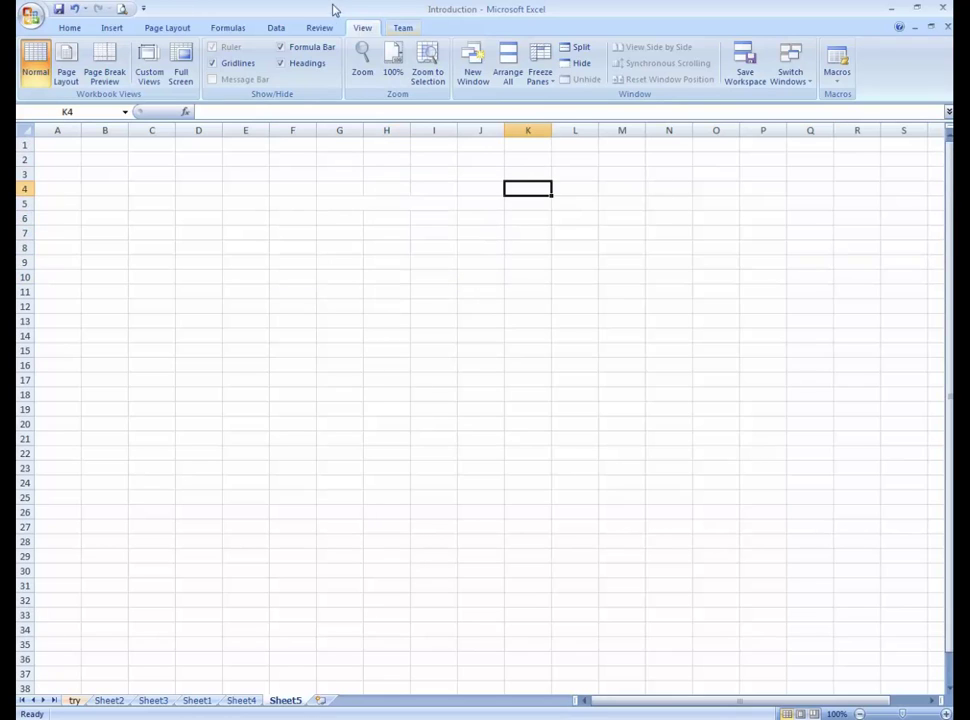
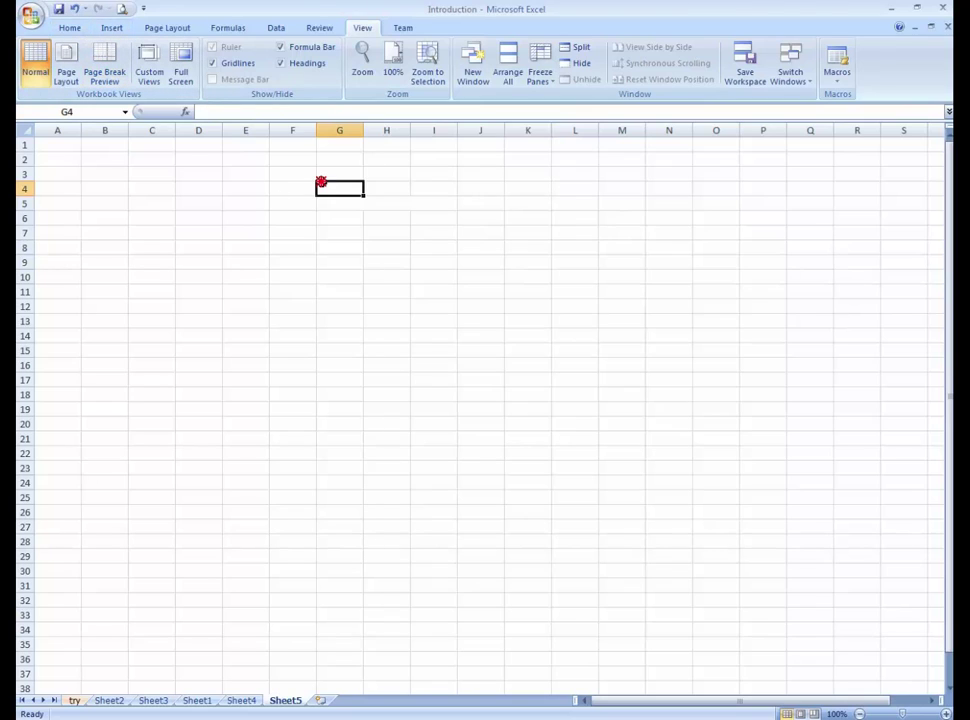
- Move from the merged cell G5 along row 5 to cell D5 and enter "Student 1"
{"action": "left_click_drag", "start_coordinate": [325, 204], "coordinate": [416, 204]}
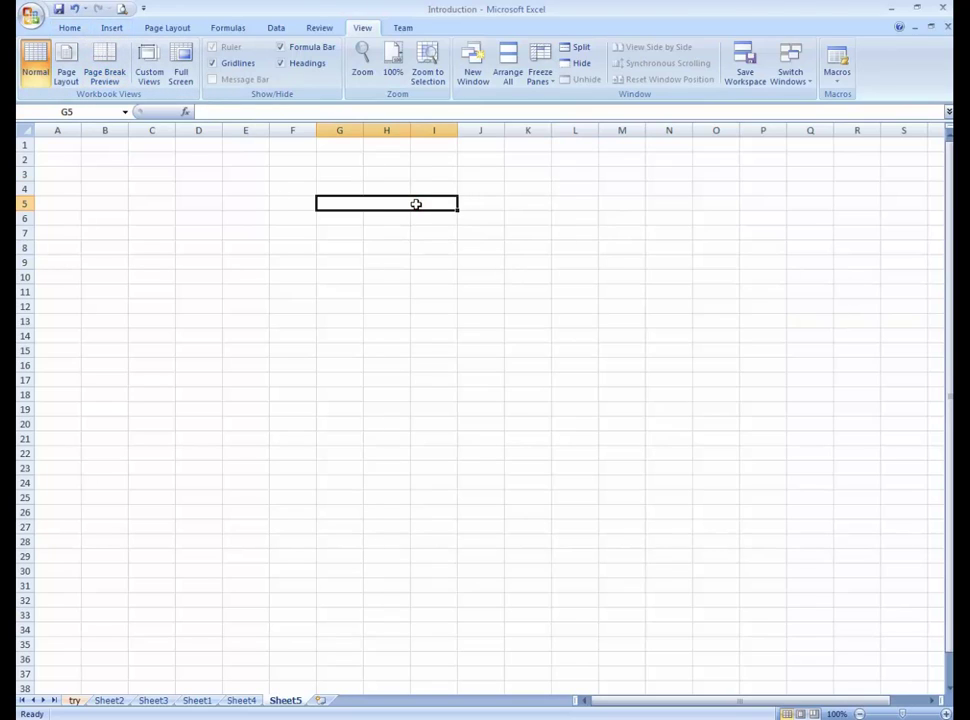
{"action": "key", "text": "Down"}
{"action": "key", "text": "Up"}
{"action": "key", "text": "Left"}
{"action": "key", "text": "Left"}
{"action": "key", "text": "Left"}
{"action": "key", "text": "Left"}
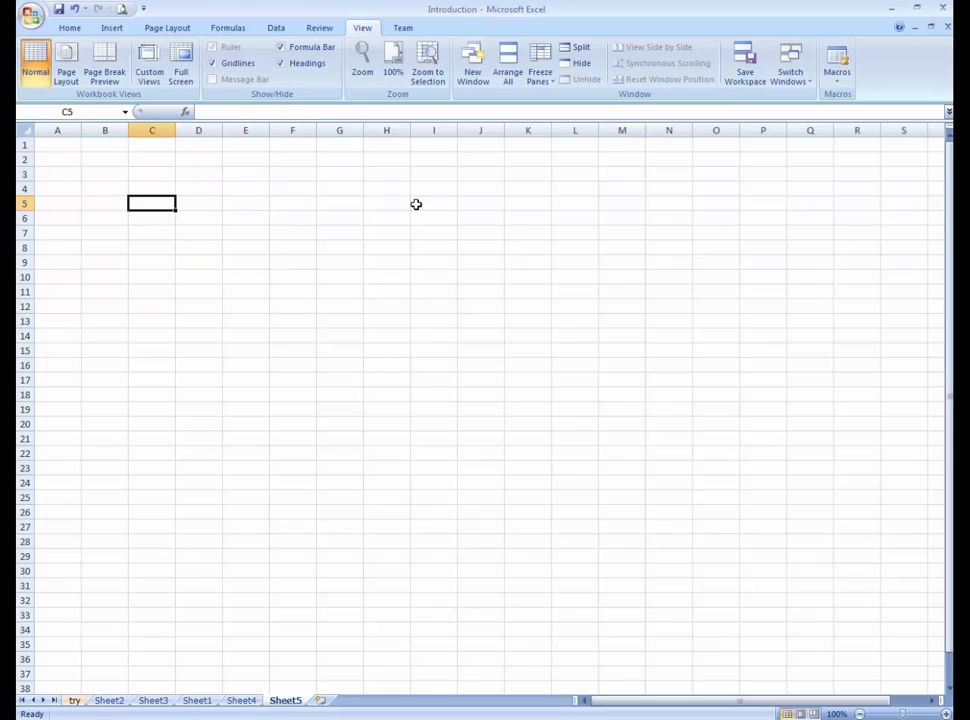
{"action": "key", "text": "Right"}
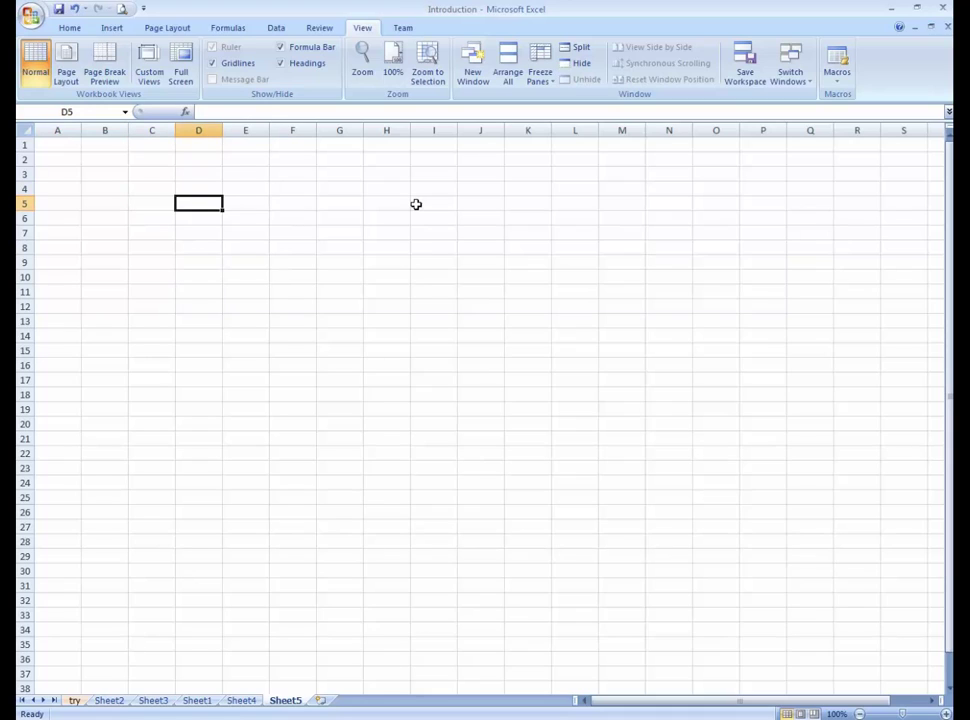
{"action": "key", "text": "Left"}
{"action": "key", "text": "Right"}
{"action": "type", "text": "Stu"}
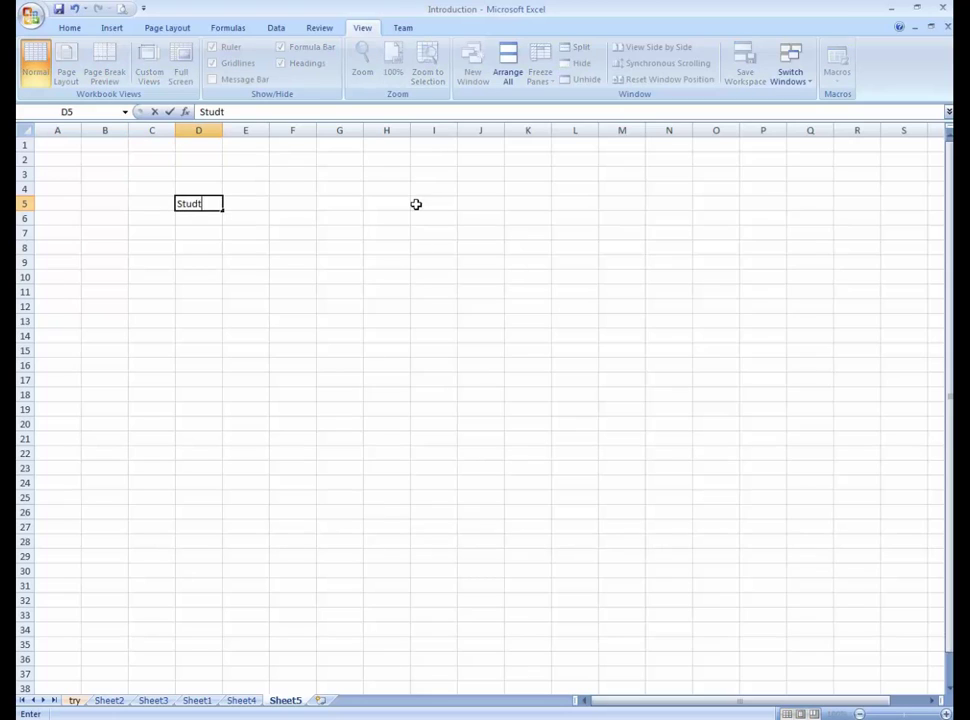
{"action": "type", "text": "dent 1"}
{"action": "key", "text": "Return"}
- Fill the label down into cell D6 and change it to "Student 2"
{"action": "key", "text": "ctrl+d"}
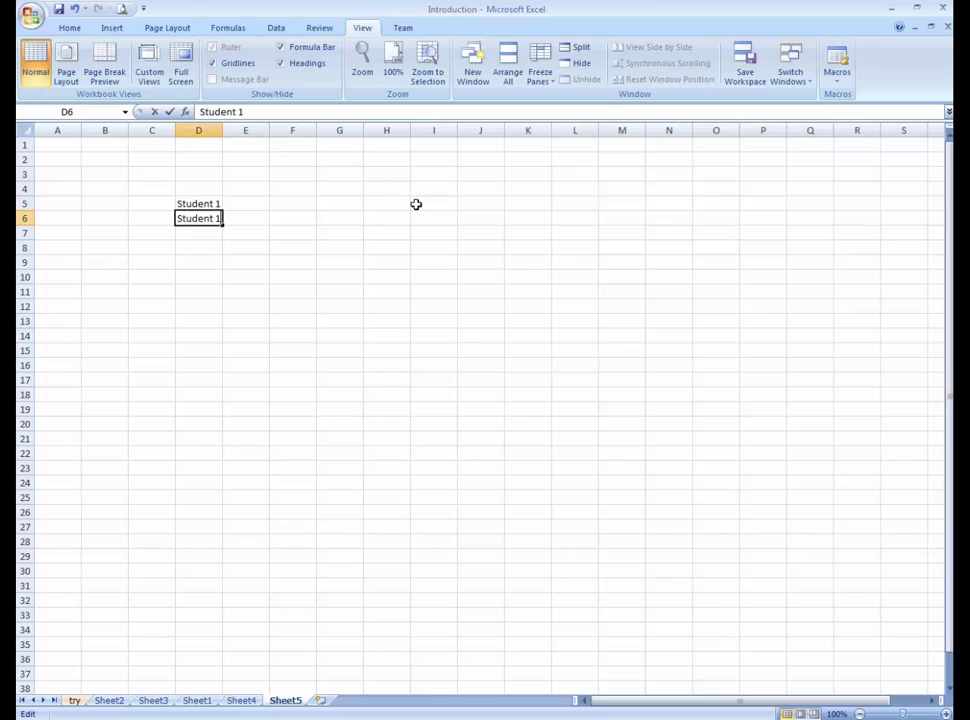
{"action": "key", "text": "F2"}
{"action": "key", "text": "BackSpace"}
{"action": "type", "text": "2"}
{"action": "key", "text": "Return"}
- Extend the student labels from D5:D6 down to D15 as a numbered series
{"action": "key", "text": "Up"}
{"action": "key", "text": "Up"}
{"action": "key", "text": "shift+Down"}
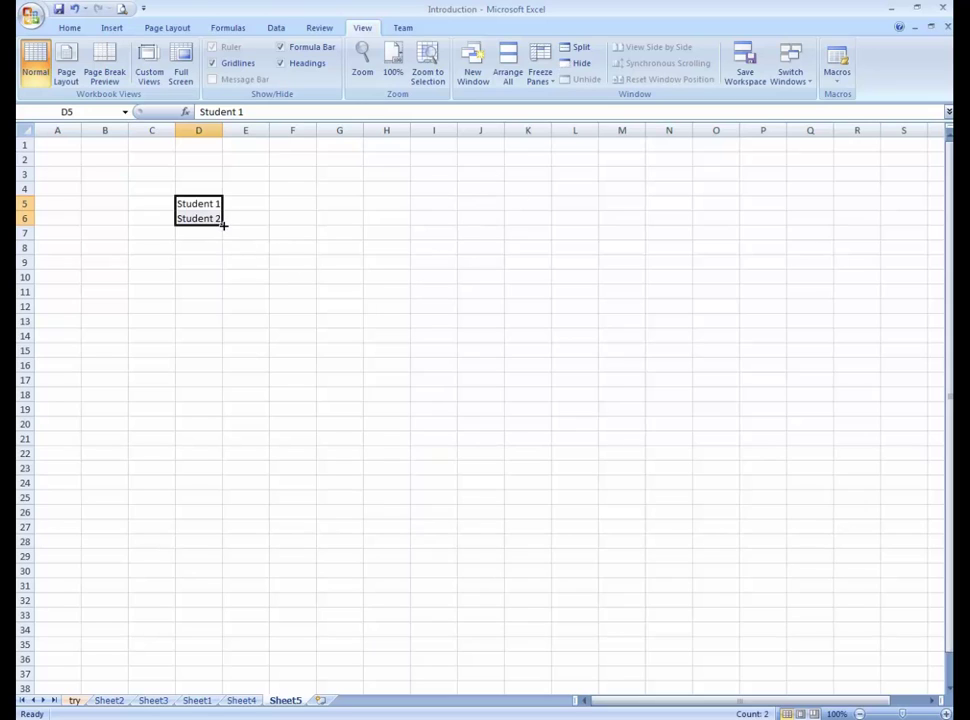
{"action": "left_click_drag", "start_coordinate": [222, 224], "coordinate": [227, 352]}
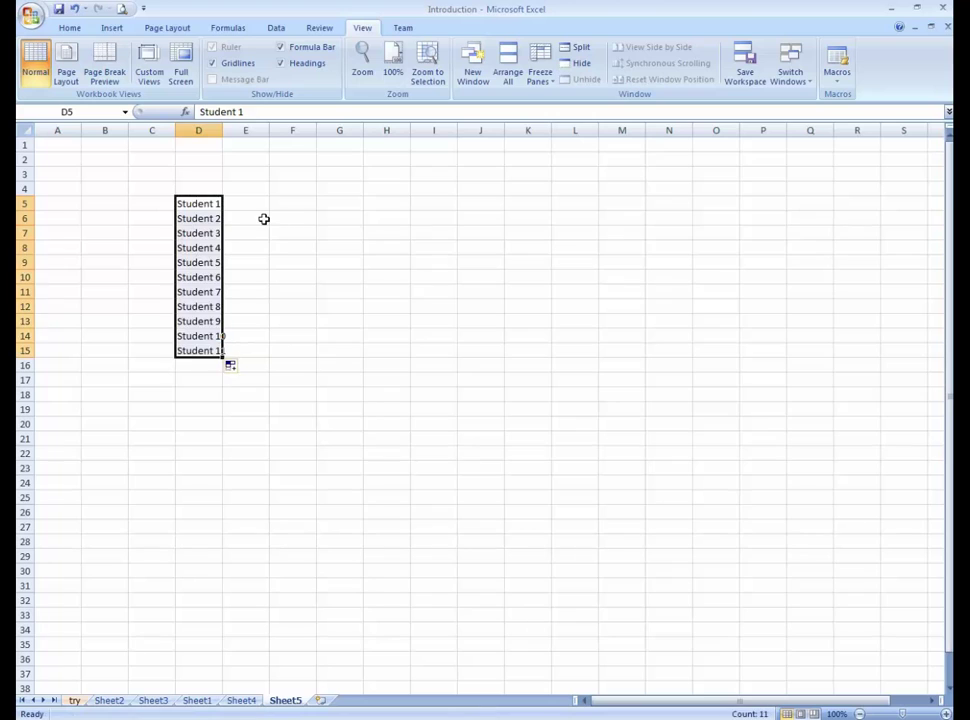
- Enter the column heading "Test 1" in cell E4, above the first student row
{"action": "left_click", "coordinate": [262, 218]}
{"action": "key", "text": "Up"}
{"action": "key", "text": "Up"}
{"action": "type", "text": "Te"}
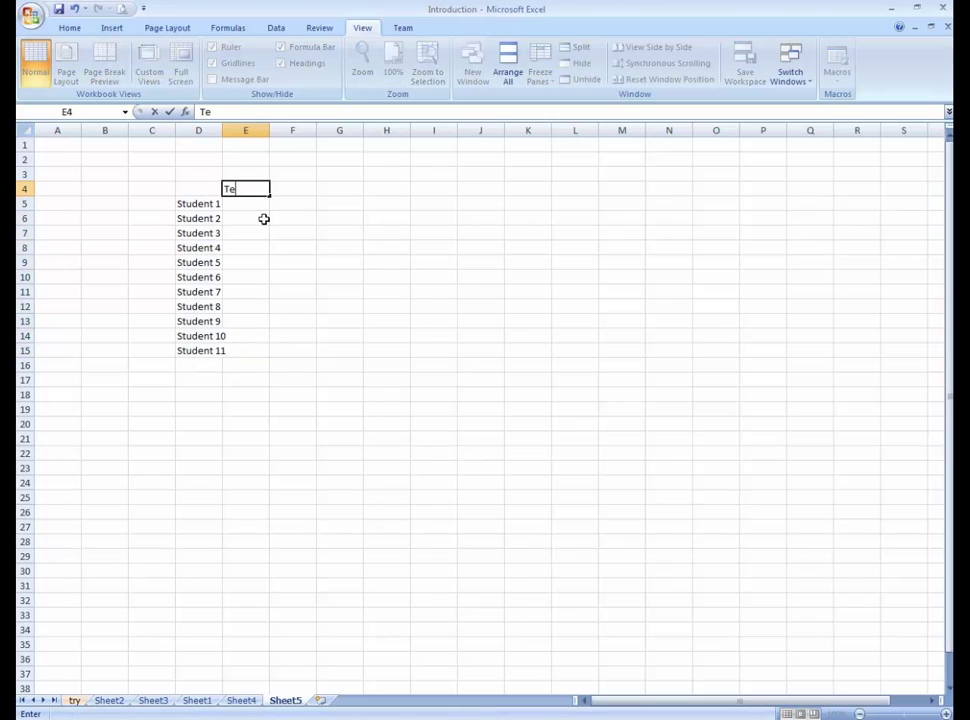
{"action": "type", "text": "st 1"}
{"action": "key", "text": "ctrl+Return"}
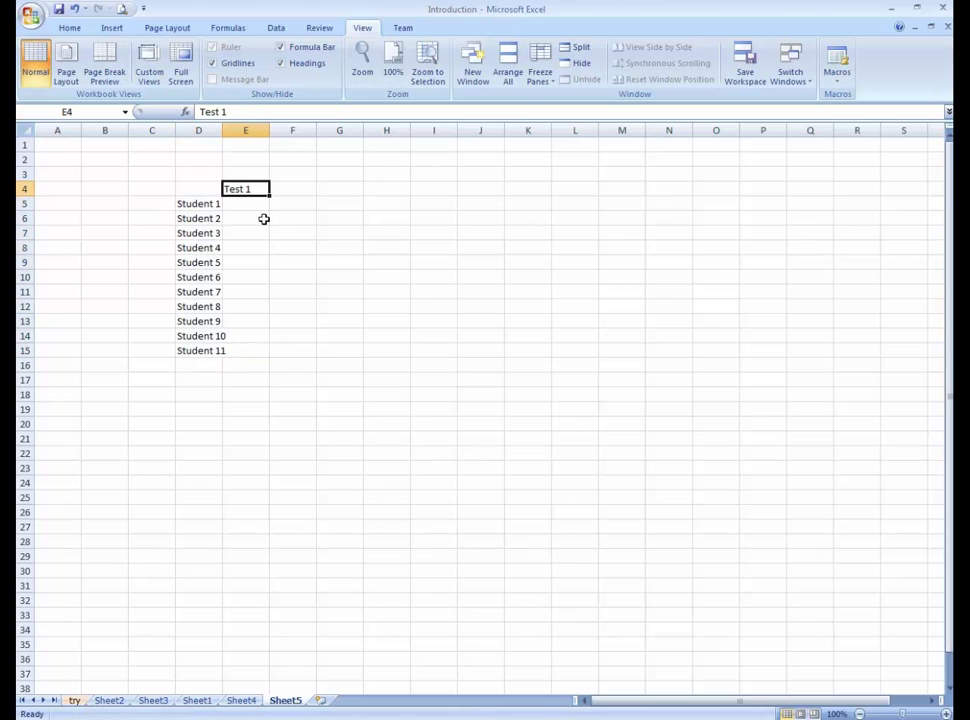
- Copy the heading from E4 into F4 and change it to "Test 2"
{"action": "key", "text": "ctrl+c"}
{"action": "key", "text": "Right"}
{"action": "key", "text": "Return"}
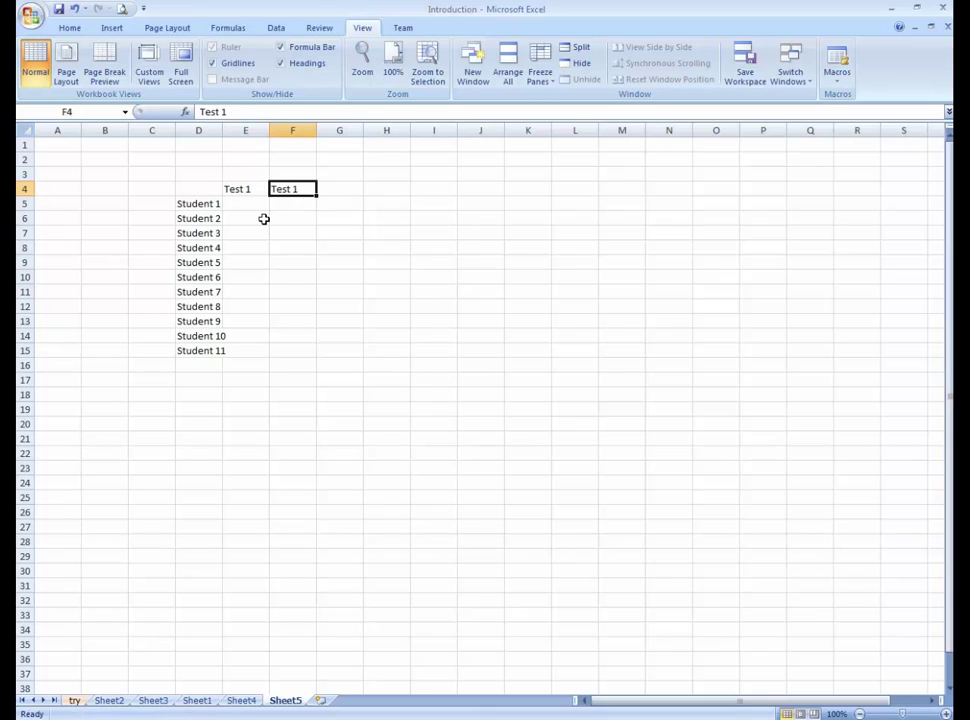
{"action": "key", "text": "F2"}
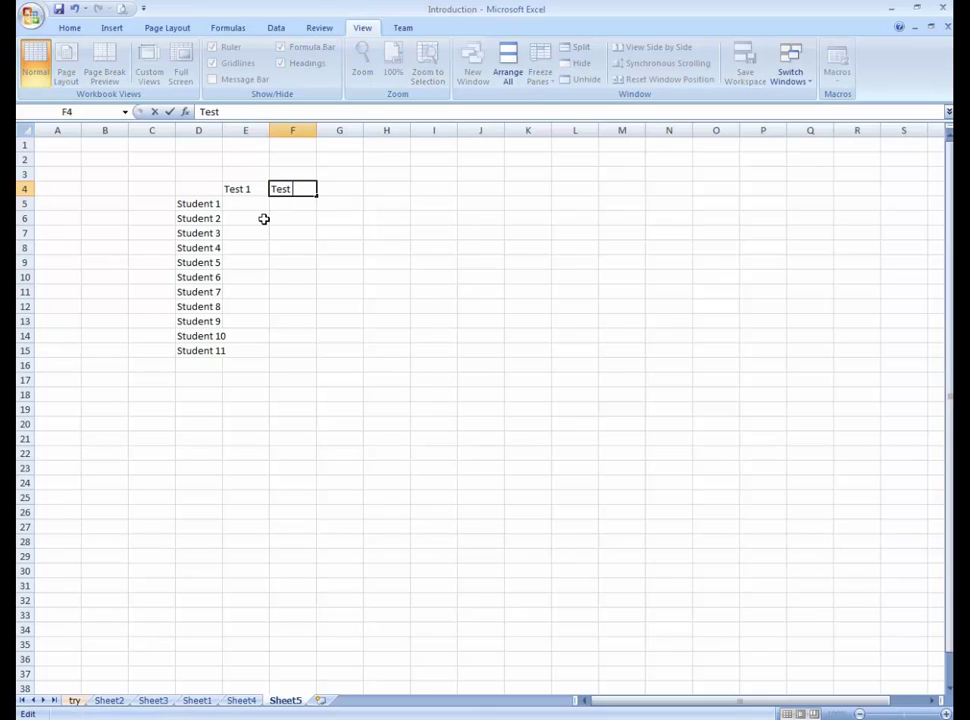
{"action": "type", "text": "2"}
{"action": "key", "text": "Return"}
- Extend the test headings from E4:F4 across row 4 to Test 8 in L4
{"action": "key", "text": "Up"}
{"action": "key", "text": "Left"}
{"action": "key", "text": "shift+Right"}
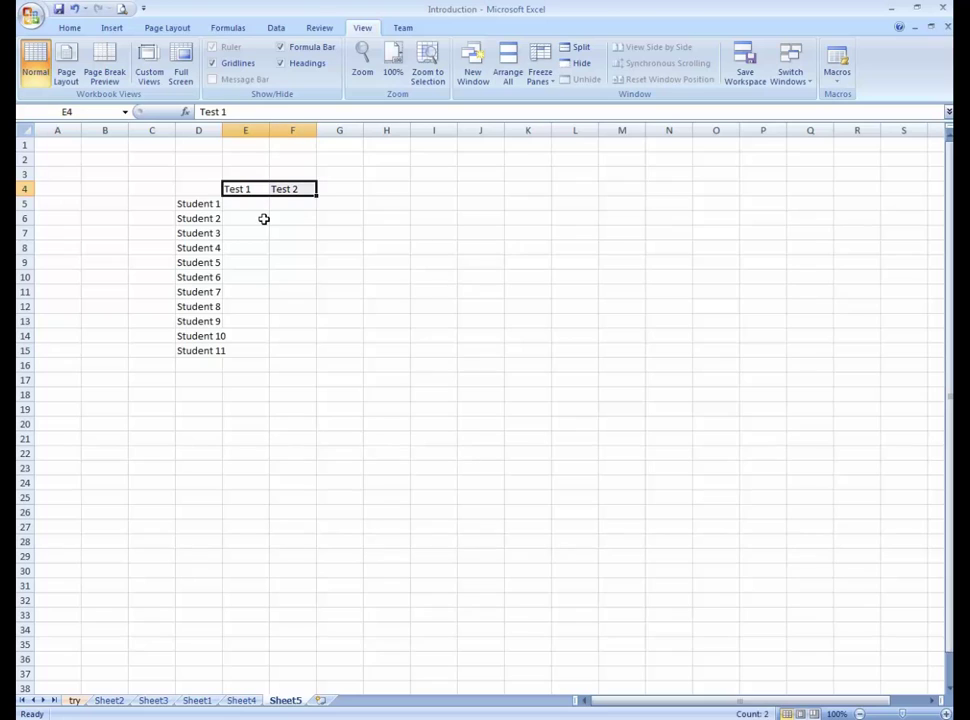
{"action": "left_click_drag", "start_coordinate": [318, 193], "coordinate": [607, 190]}
{"action": "left_click", "coordinate": [607, 191]}
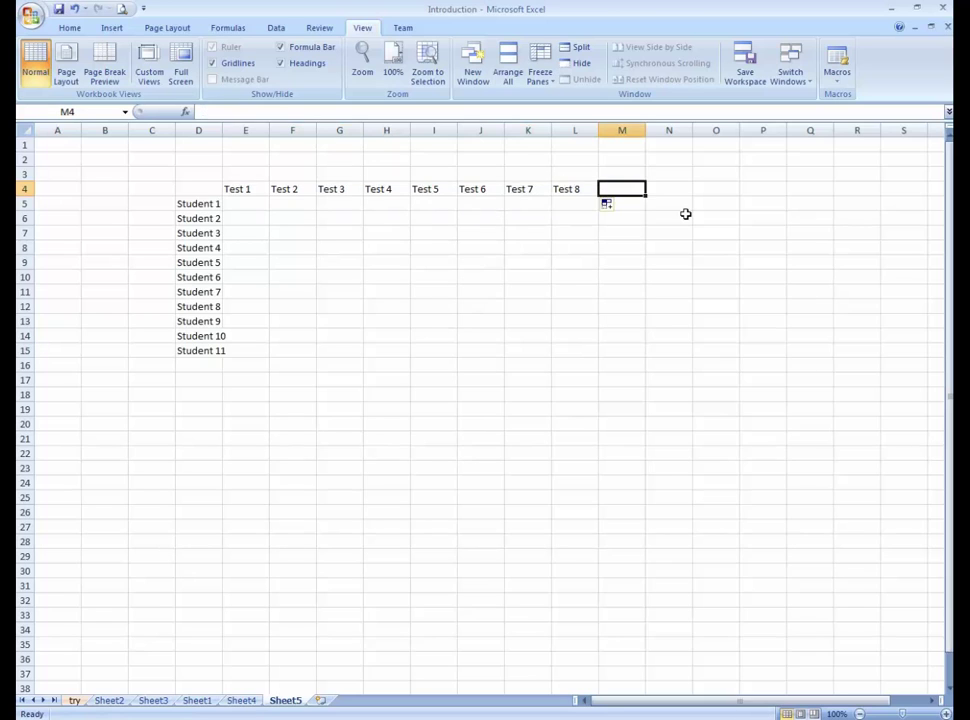
- Enter Student 1's scores of 95 in E5 and 65 in F5, and Student 2's score of 25 in F6
{"action": "key", "text": "Left"}
{"action": "key", "text": "Left"}
{"action": "key", "text": "Down"}
{"action": "key", "text": "ctrl+Left"}
{"action": "key", "text": "Right"}
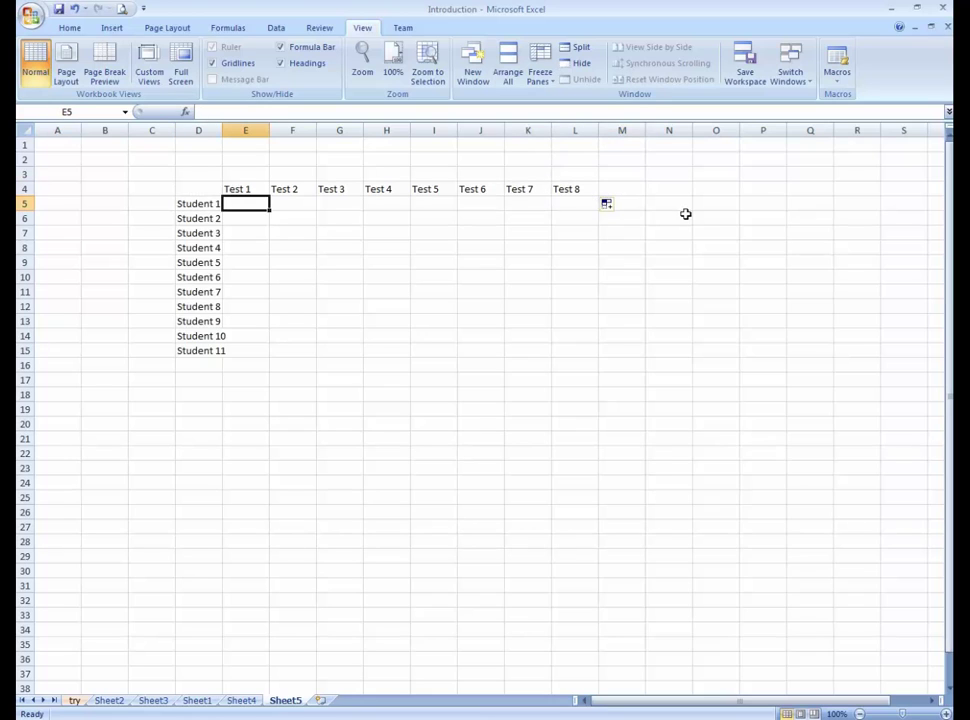
{"action": "type", "text": "95"}
{"action": "key", "text": "Right"}
{"action": "type", "text": "65"}
{"action": "key", "text": "Return"}
{"action": "type", "text": "25"}
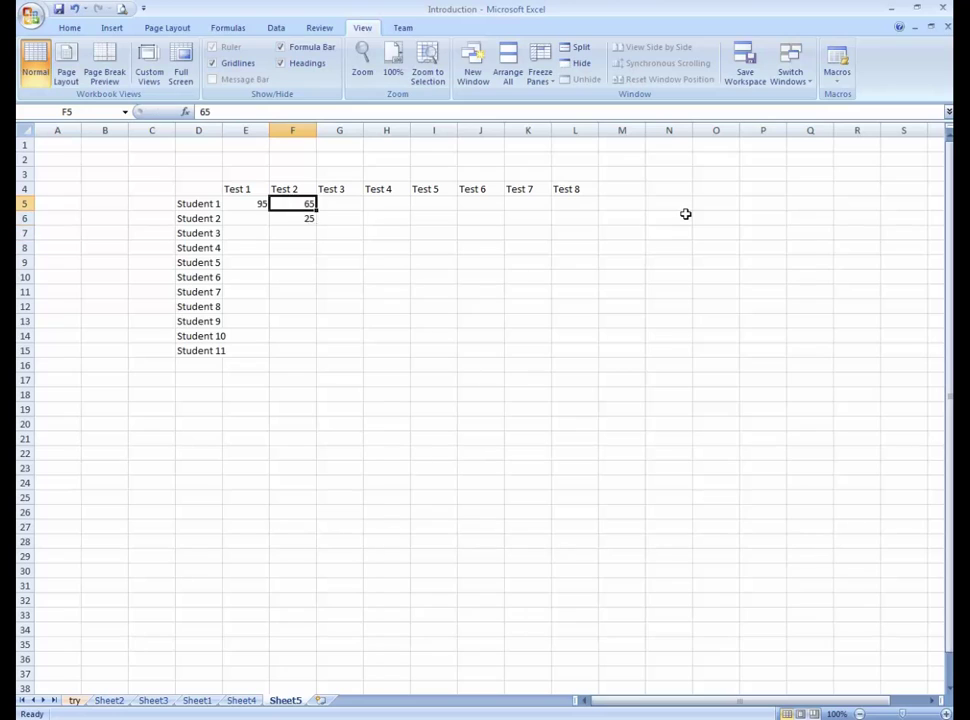
- Enter the Test 1 scores 45, 40 and 60 for Students 2 to 4 in E6:E8
{"action": "key", "text": "Left"}
{"action": "type", "text": "452"}
{"action": "key", "text": "BackSpace"}
{"action": "key", "text": "BackSpace"}
{"action": "type", "text": "5"}
{"action": "key", "text": "Return"}
{"action": "type", "text": "4"}
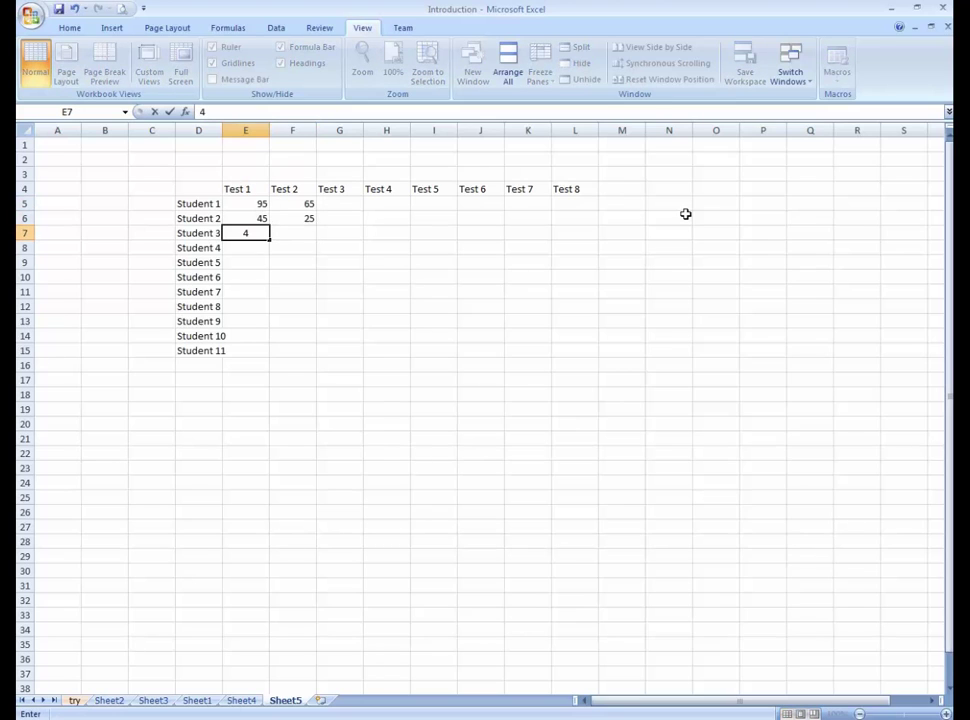
{"action": "type", "text": "0"}
{"action": "key", "text": "Return"}
{"action": "type", "text": "60"}
{"action": "key", "text": "Return"}
- Change Student 3's Test 1 score in cell E7 to 45
{"action": "key", "text": "Up"}
{"action": "key", "text": "Up"}
{"action": "key", "text": "Up"}
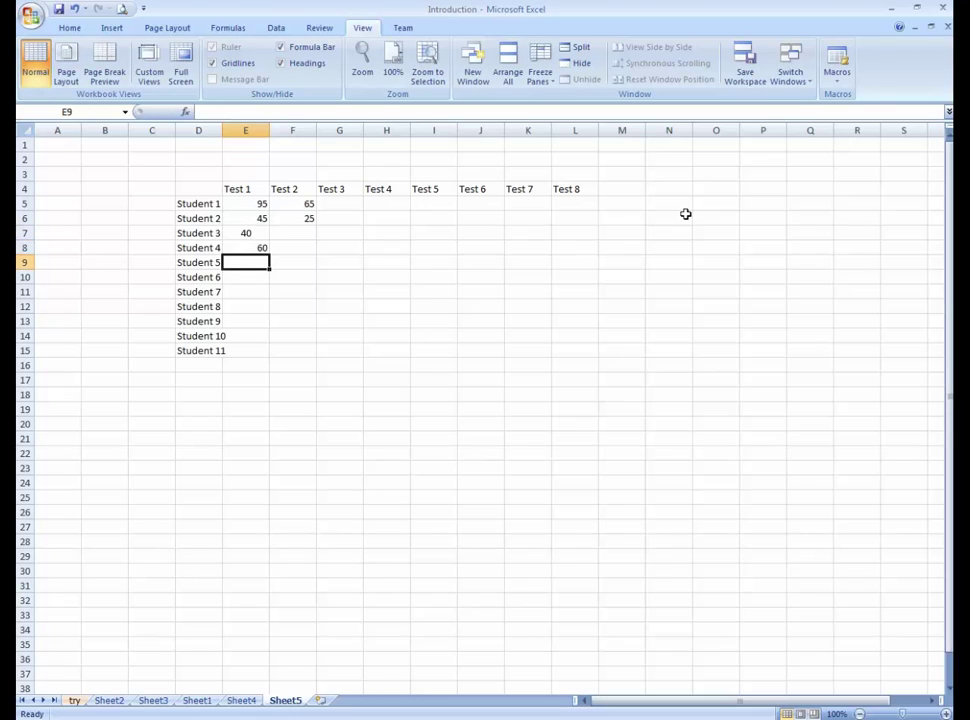
{"action": "key", "text": "Down"}
{"action": "type", "text": "45"}
{"action": "key", "text": "Return"}
{"action": "key", "text": "Return"}
- Enter the Test 1 scores 95, 82 and 36 for Students 5 to 7 in E9:E11
{"action": "type", "text": "95"}
{"action": "key", "text": "Return"}
{"action": "type", "text": "82"}
{"action": "key", "text": "Return"}
{"action": "type", "text": "36"}
{"action": "key", "text": "Return"}
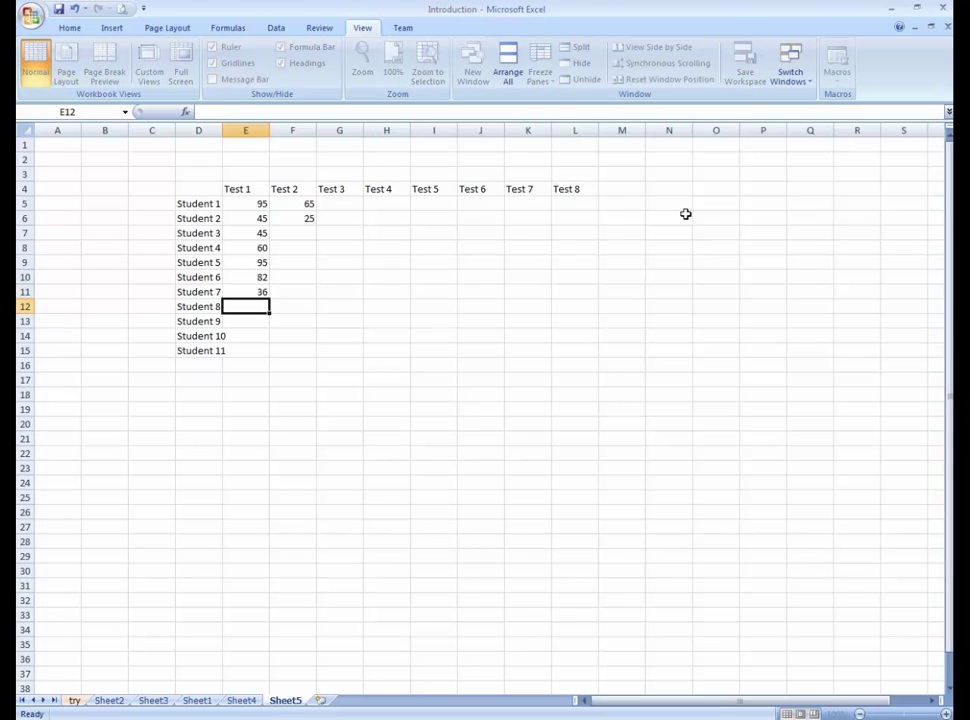
- Delete the labels Student 8 to Student 11 from D12:D15
{"action": "key", "text": "Left"}
{"action": "key", "text": "ctrl+shift+Down"}
{"action": "key", "text": "Delete"}
- Copy the Test 1 scores of Students 3 to 5 from E7:E9 into the Test 2 column at F7:F9
{"action": "key", "text": "Up"}
{"action": "key", "text": "Right"}
{"action": "key", "text": "ctrl+Up"}
{"action": "key", "text": "Down"}
{"action": "key", "text": "Down"}
{"action": "key", "text": "Down"}
{"action": "key", "text": "shift+Down"}
{"action": "key", "text": "shift+Down"}
{"action": "key", "text": "ctrl+c"}
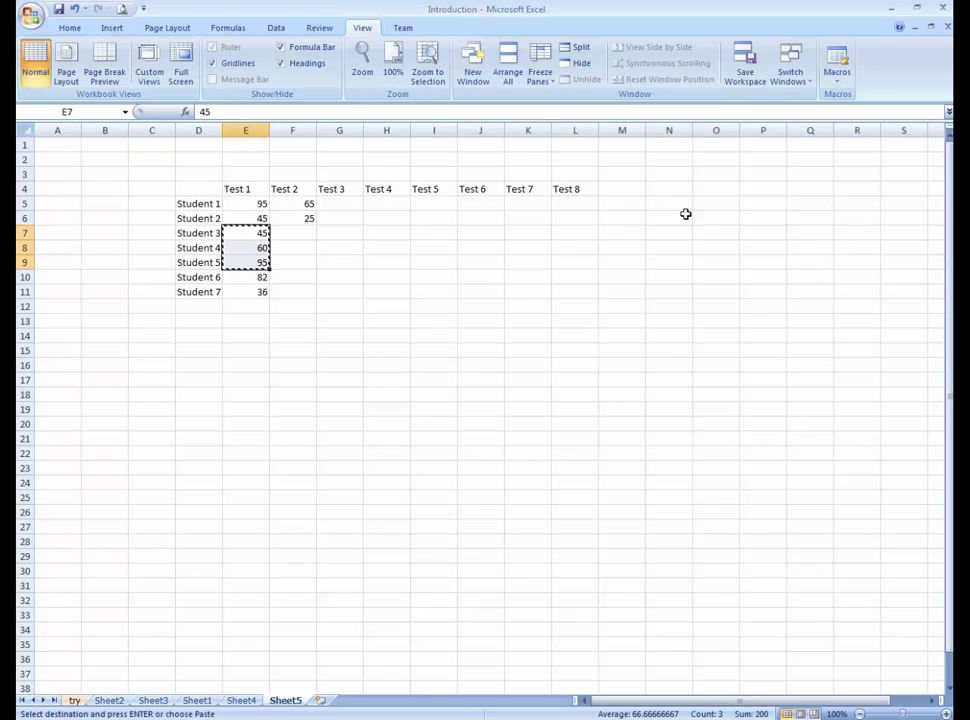
{"action": "key", "text": "Right"}
{"action": "key", "text": "ctrl+v"}
- Paste the three copied scores for Students 1 to 3 under each heading from Test 3 to Test 8, in G5:L7
{"action": "key", "text": "Down"}
{"action": "key", "text": "Down"}
{"action": "key", "text": "Up"}
{"action": "key", "text": "Up"}
{"action": "key", "text": "Up"}
{"action": "key", "text": "Up"}
{"action": "key", "text": "Right"}
{"action": "key", "text": "ctrl+v"}
{"action": "key", "text": "Right"}
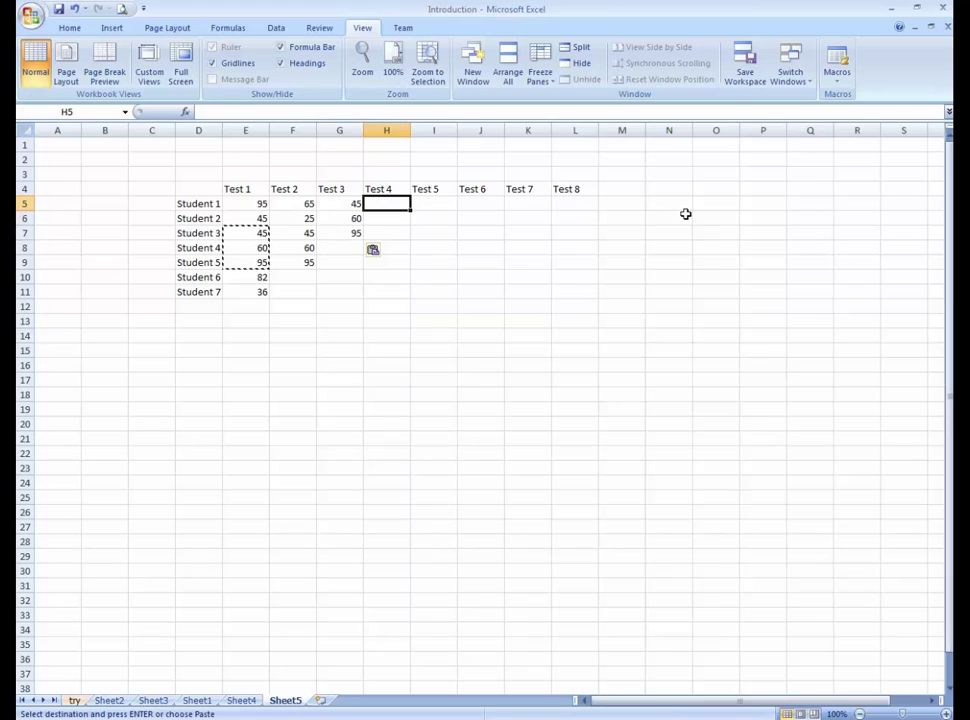
{"action": "key", "text": "ctrl+v"}
{"action": "key", "text": "Right"}
{"action": "key", "text": "ctrl+v"}
{"action": "key", "text": "Right"}
{"action": "key", "text": "ctrl+v"}
{"action": "key", "text": "Right"}
{"action": "key", "text": "ctrl+v"}
{"action": "key", "text": "Right"}
{"action": "key", "text": "ctrl+v"}
- Fill the Test 3 scores of Students 4 to 6 in G8:G10 with 45
{"action": "key", "text": "Down"}
{"action": "key", "text": "Down"}
{"action": "key", "text": "Down"}
{"action": "key", "text": "ctrl+Left"}
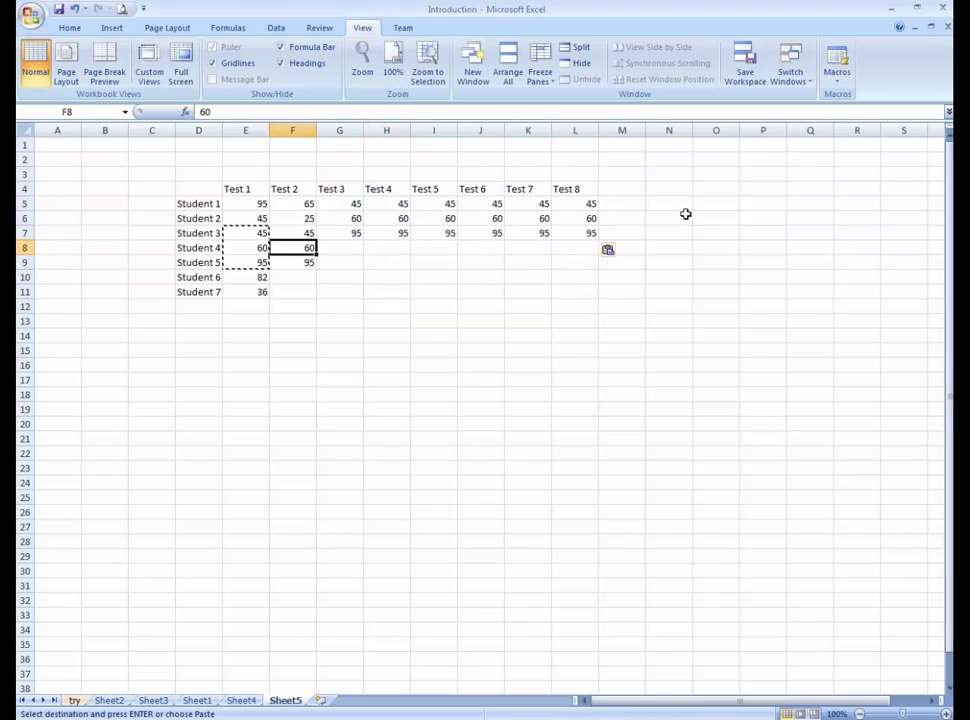
{"action": "key", "text": "Right"}
{"action": "key", "text": "ctrl+v"}
{"action": "key", "text": "shift+Right"}
{"action": "key", "text": "shift+Right"}
{"action": "key", "text": "shift+Right"}
{"action": "key", "text": "shift+Right"}
{"action": "key", "text": "shift+Right"}
{"action": "key", "text": "ctrl+d"}
- Copy the Test 2 scores from F8:F9 into F10:F11 for Students 6 and 7
{"action": "key", "text": "Down"}
{"action": "key", "text": "Up"}
{"action": "key", "text": "Right"}
{"action": "key", "text": "Left"}
{"action": "key", "text": "Left"}
{"action": "key", "text": "Down"}
{"action": "key", "text": "Up"}
{"action": "key", "text": "shift+Down"}
{"action": "key", "text": "ctrl+c"}
{"action": "key", "text": "Down"}
{"action": "key", "text": "ctrl+v"}
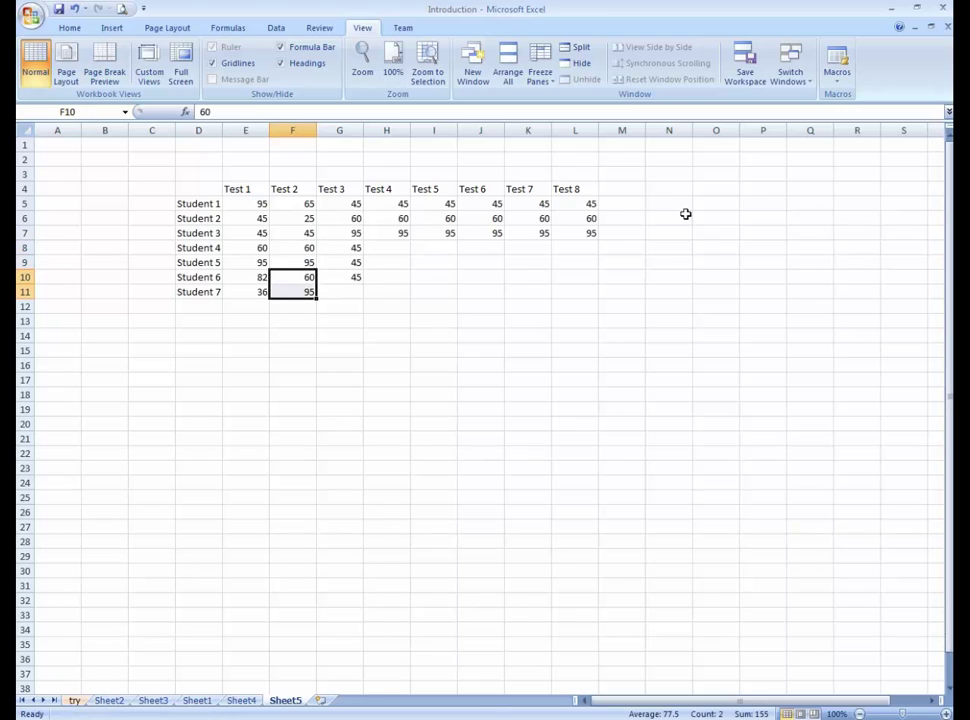
- Copy Student 6's Test 3 score from G10 into G11 for Student 7
{"action": "key", "text": "Right"}
{"action": "key", "text": "Right"}
{"action": "key", "text": "Left"}
{"action": "key", "text": "ctrl+c"}
{"action": "key", "text": "Down"}
{"action": "key", "text": "ctrl+v"}
- Copy the four Test 3 scores from G6:G9 into the Test 4 column at H8:H11
{"action": "key", "text": "Right"}
{"action": "key", "text": "Up"}
{"action": "key", "text": "Up"}
{"action": "key", "text": "Up"}
{"action": "key", "text": "Up"}
{"action": "key", "text": "Up"}
{"action": "key", "text": "Left"}
{"action": "key", "text": "shift+Down"}
{"action": "key", "text": "shift+Down"}
{"action": "key", "text": "shift+Down"}
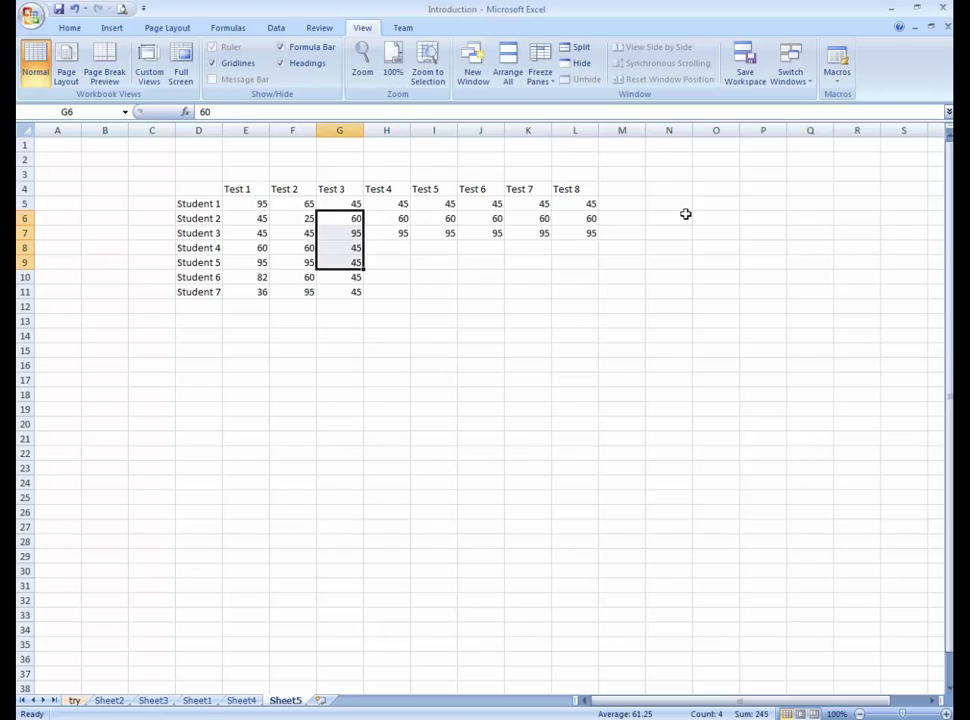
{"action": "key", "text": "ctrl+c"}
{"action": "key", "text": "Down"}
{"action": "key", "text": "Down"}
{"action": "key", "text": "Right"}
{"action": "key", "text": "Up"}
{"action": "key", "text": "Down"}
{"action": "key", "text": "ctrl+v"}
- Paste the copied four-score block into the Test 5 to Test 8 columns at I8:L11 for Students 4 to 7
{"action": "key", "text": "Right"}
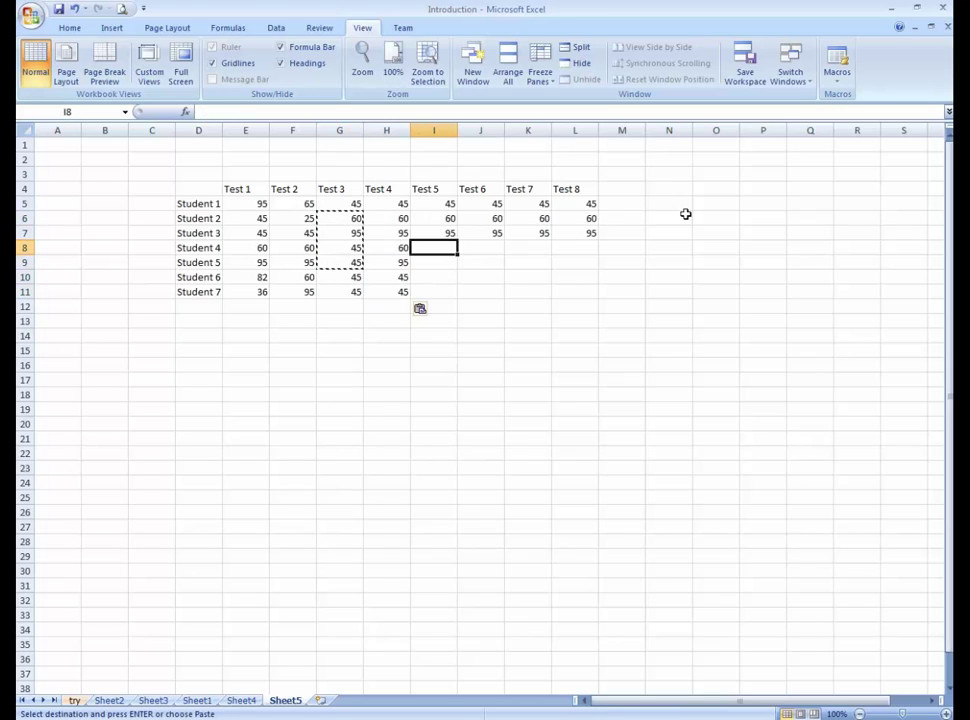
{"action": "key", "text": "ctrl+v"}
{"action": "key", "text": "Right"}
{"action": "key", "text": "ctrl+v"}
{"action": "key", "text": "Right"}
{"action": "key", "text": "ctrl+v"}
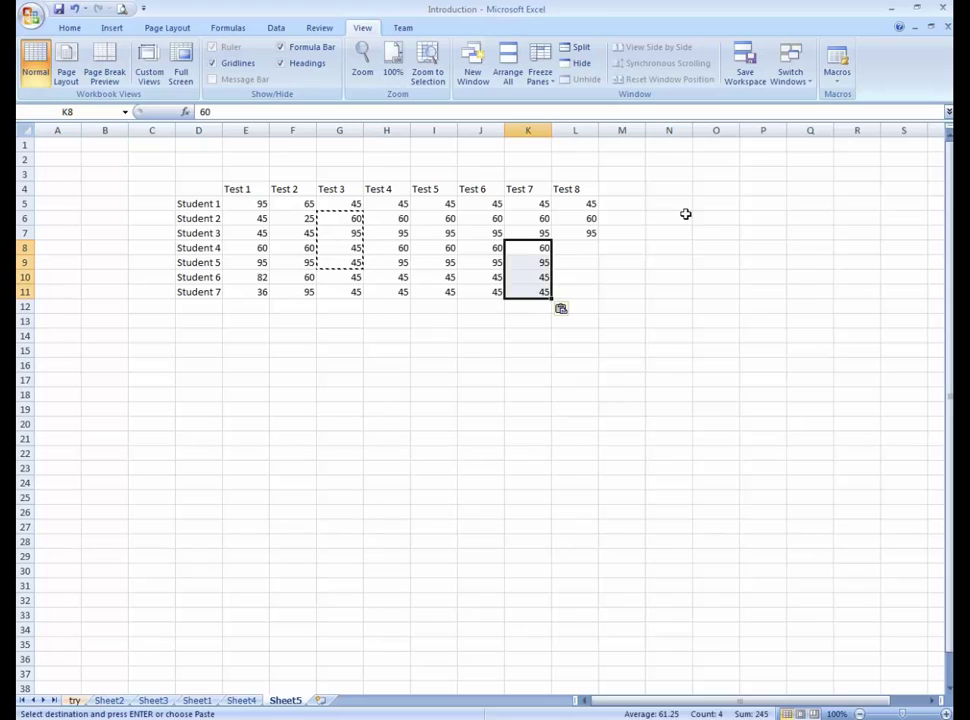
{"action": "key", "text": "Right"}
{"action": "key", "text": "ctrl+v"}
- Add a Total column header in M4 beside Test 8
{"action": "key", "text": "Left"}
{"action": "key", "text": "Left"}
{"action": "key", "text": "Down"}
{"action": "key", "text": "Down"}
{"action": "key", "text": "Right"}
{"action": "key", "text": "Right"}
{"action": "key", "text": "Up"}
{"action": "key", "text": "Up"}
{"action": "key", "text": "Up"}
{"action": "key", "text": "Up"}
{"action": "key", "text": "Up"}
{"action": "key", "text": "Up"}
{"action": "key", "text": "Right"}
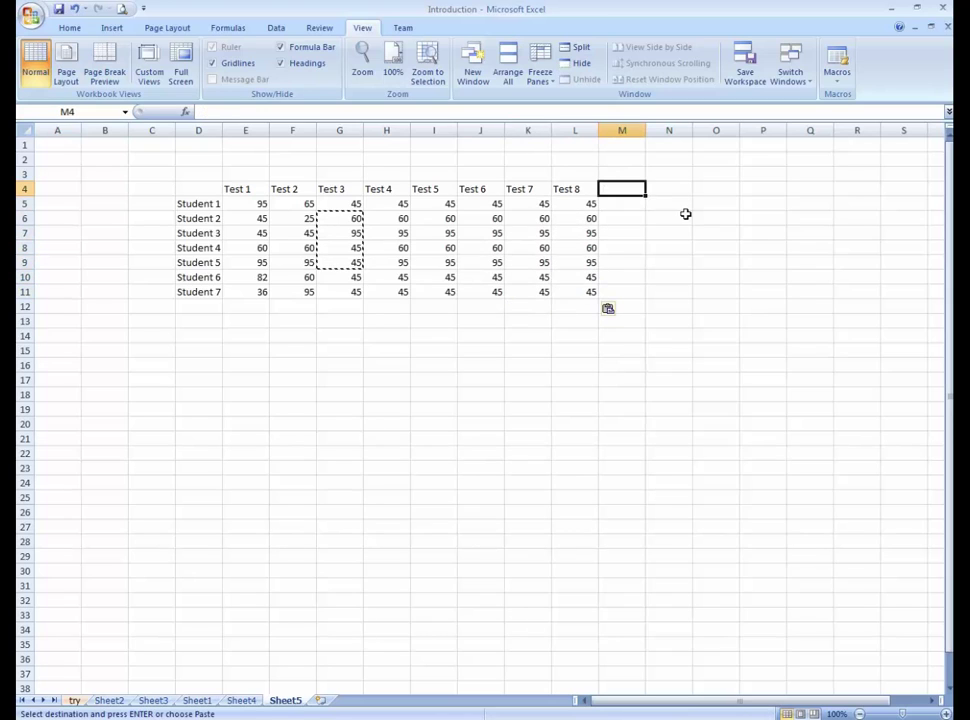
{"action": "type", "text": "Total"}
{"action": "key", "text": "Return"}
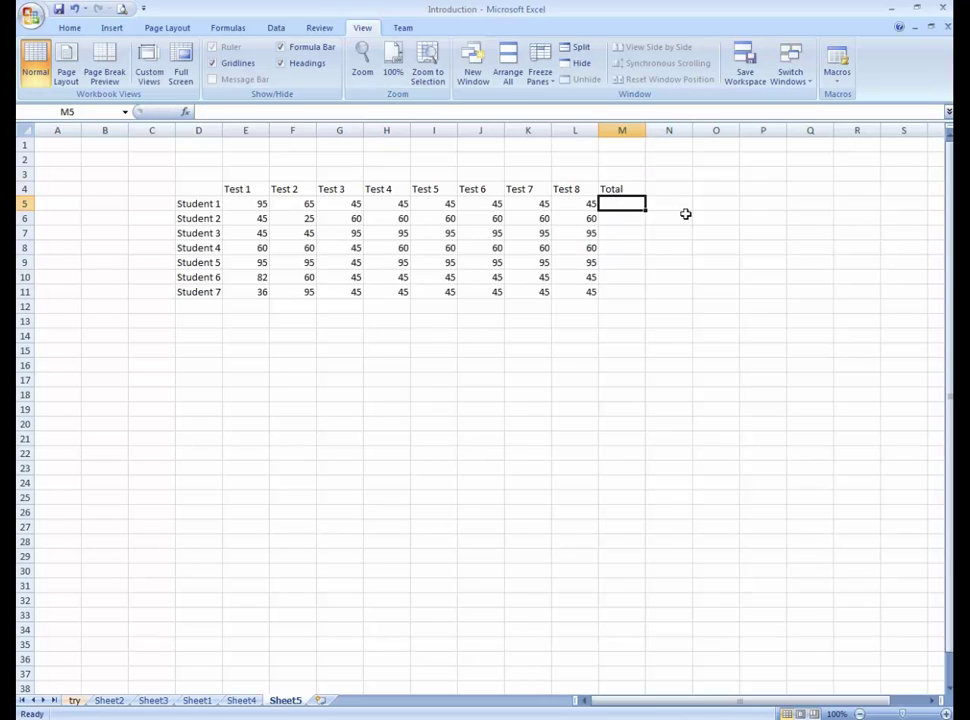
- Start a SUM formula in M5 for Student 1's total
{"action": "type", "text": "="}
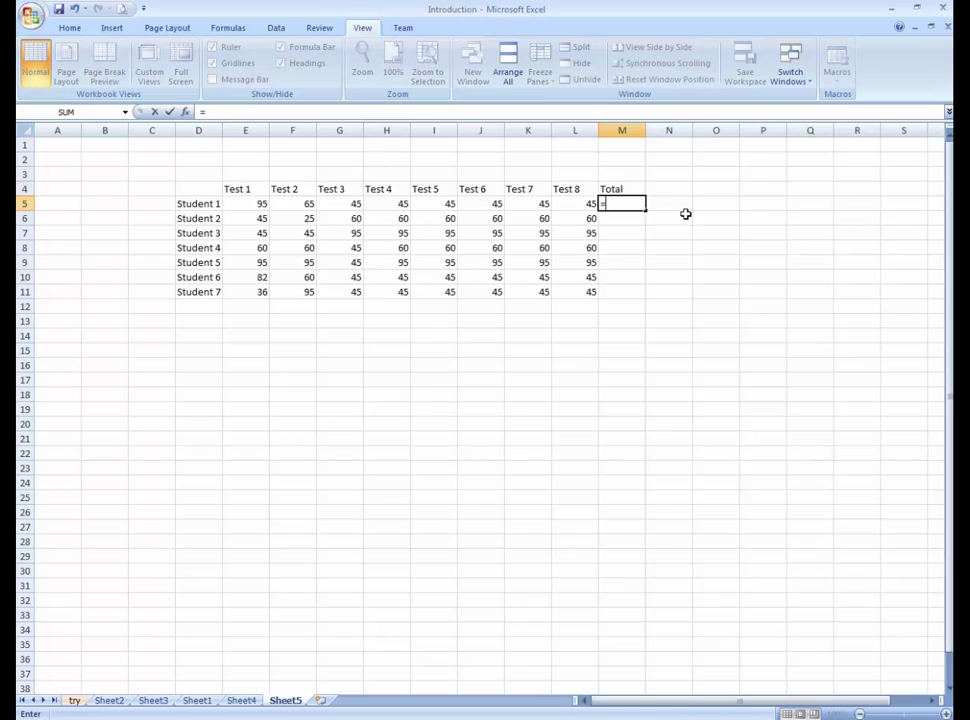
{"action": "type", "text": "sum"}
{"action": "key", "text": "Tab"}
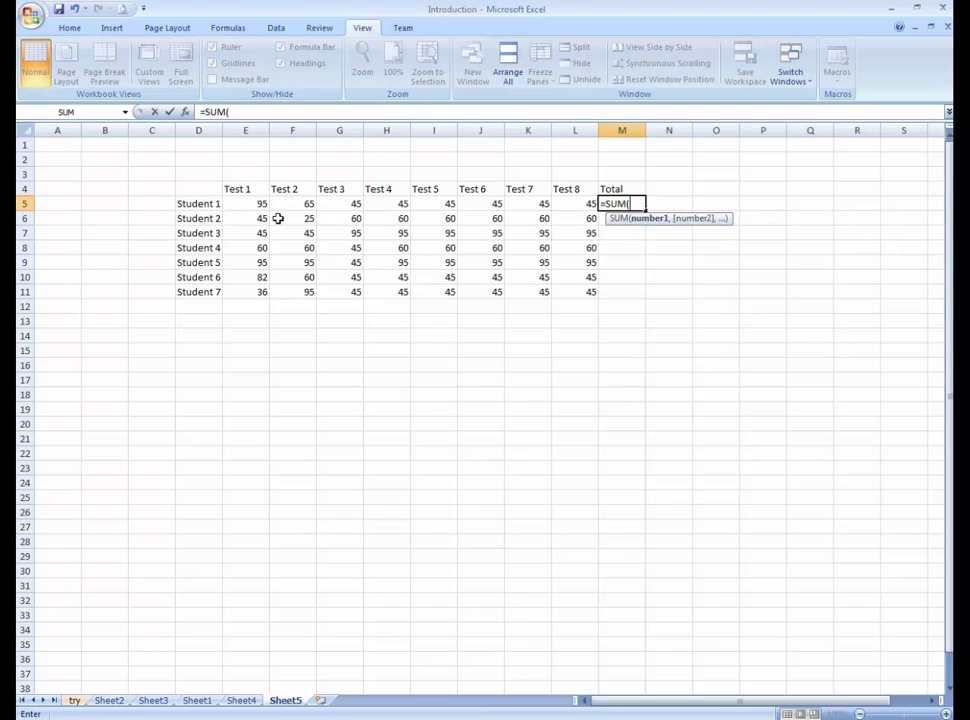
{"action": "left_click", "coordinate": [252, 204]}
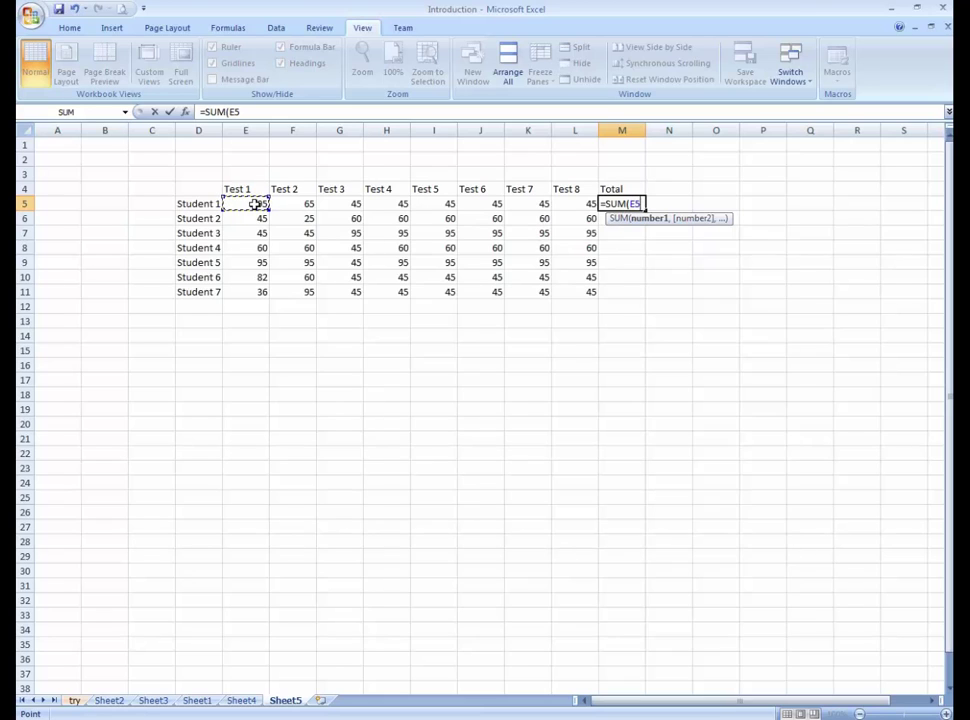
{"action": "key", "text": "F8"}
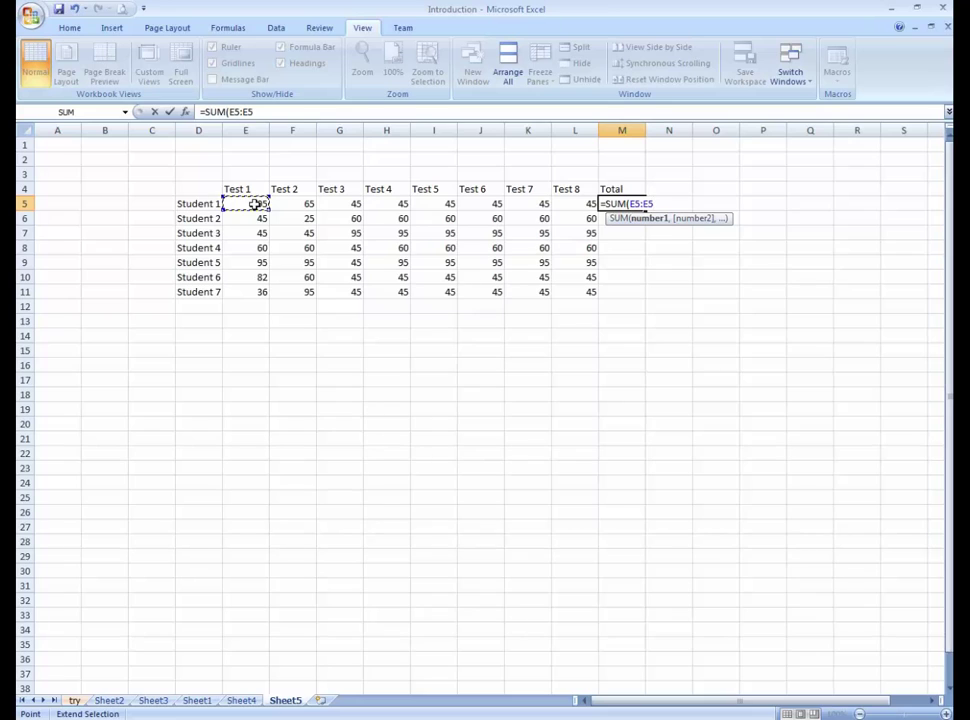
{"action": "key", "text": "BackSpace"}
{"action": "key", "text": "BackSpace"}
{"action": "key", "text": "BackSpace"}
{"action": "key", "text": "BackSpace"}
{"action": "key", "text": "BackSpace"}
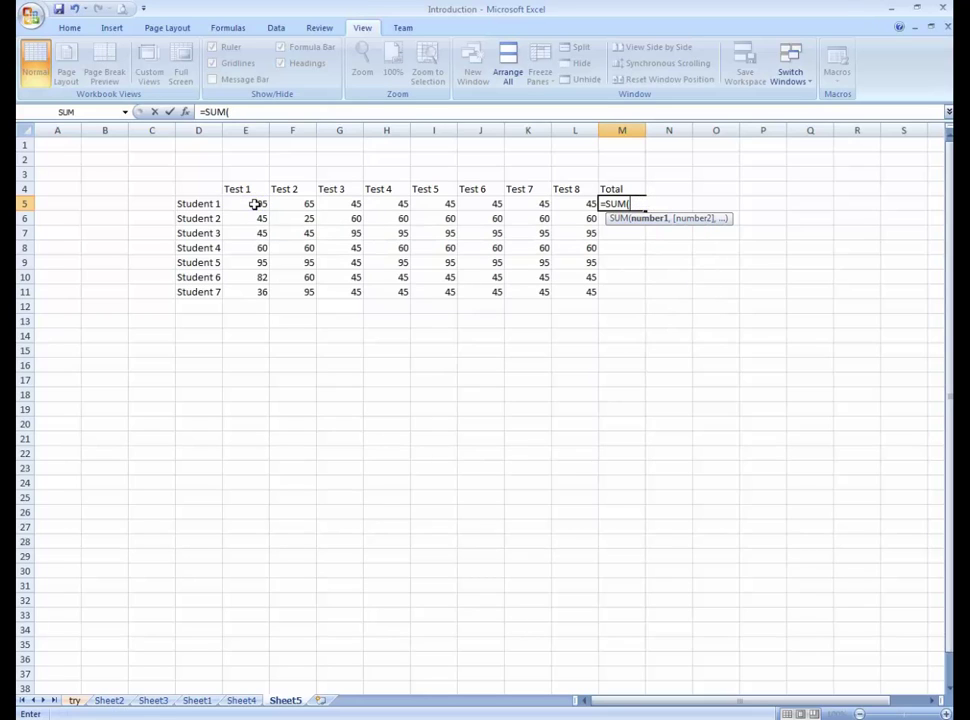
- Complete Student 1's SUM formula with the range E5:L5 and copy it down the Total column through M11
{"action": "left_click_drag", "start_coordinate": [256, 204], "coordinate": [574, 206]}
{"action": "key", "text": "Return"}
{"action": "key", "text": "Up"}
{"action": "key", "text": "ctrl+c"}
{"action": "key", "text": "shift+Down"}
{"action": "key", "text": "shift+Down"}
{"action": "key", "text": "shift+Down"}
{"action": "key", "text": "shift+Down"}
{"action": "key", "text": "shift+Down"}
{"action": "key", "text": "shift+Down"}
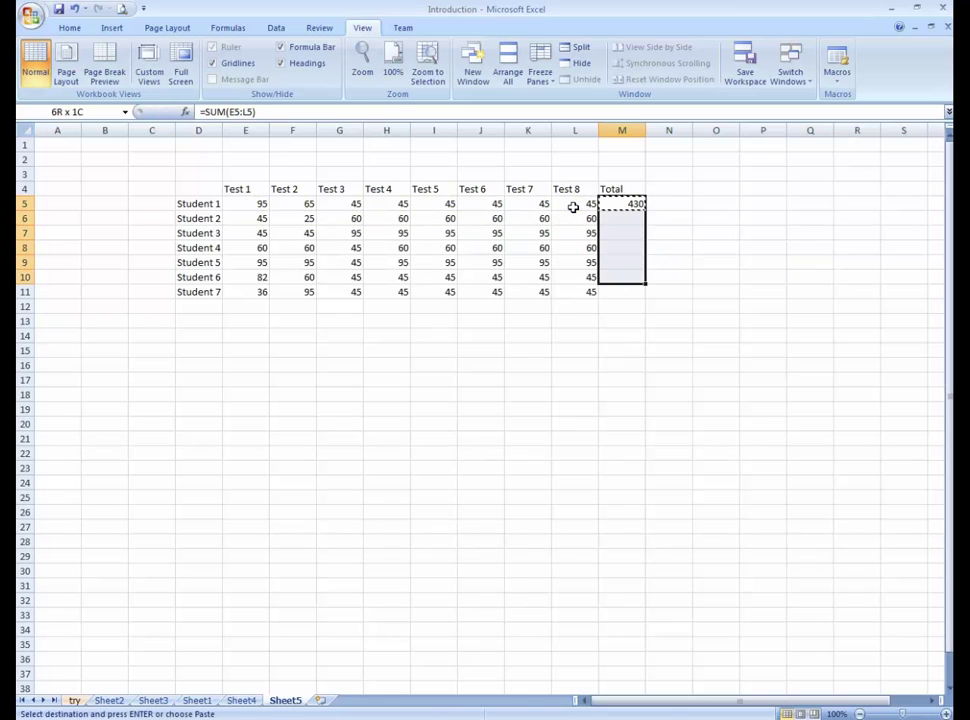
{"action": "key", "text": "Return"}
- Check the copied SUM formulas in the Total column for all seven students
{"action": "key", "text": "Down"}
{"action": "key", "text": "Down"}
{"action": "key", "text": "Down"}
{"action": "key", "text": "Down"}
{"action": "key", "text": "Down"}
{"action": "key", "text": "Down"}
{"action": "key", "text": "Up"}
{"action": "key", "text": "Up"}
{"action": "key", "text": "Up"}
{"action": "key", "text": "Up"}
{"action": "key", "text": "Up"}
{"action": "key", "text": "Up"}
{"action": "key", "text": "Up"}
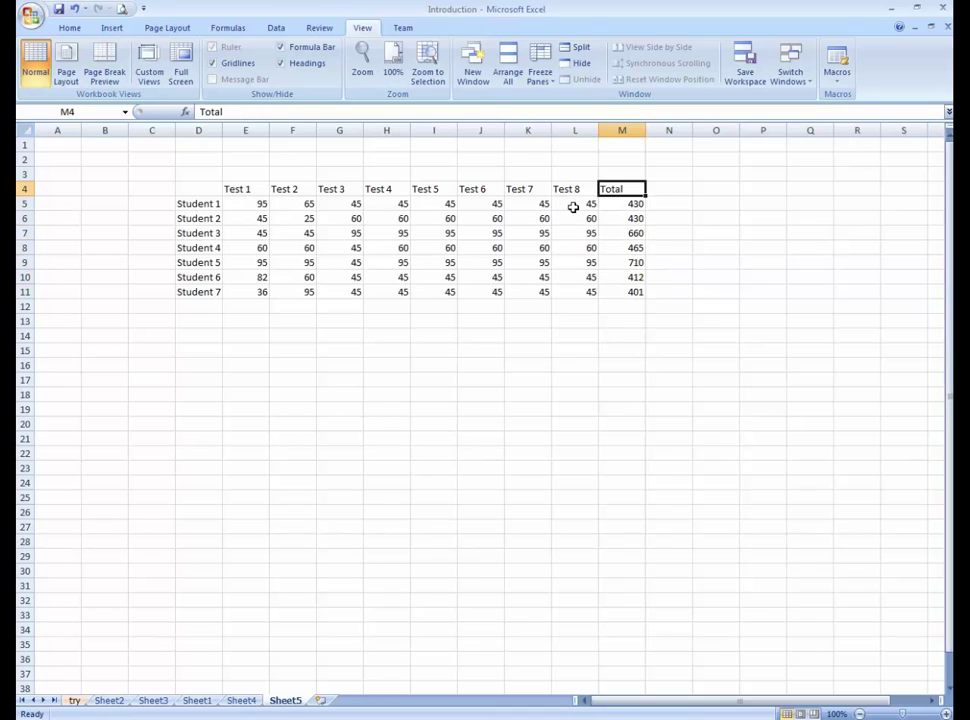
- Center the contents of the entire Total column M
{"action": "key", "text": "shift+Down"}
{"action": "key", "text": "shift+Down"}
{"action": "key", "text": "shift+Down"}
{"action": "key", "text": "shift+Down"}
{"action": "key", "text": "shift+Down"}
{"action": "key", "text": "shift+Down"}
{"action": "key", "text": "shift+Down"}
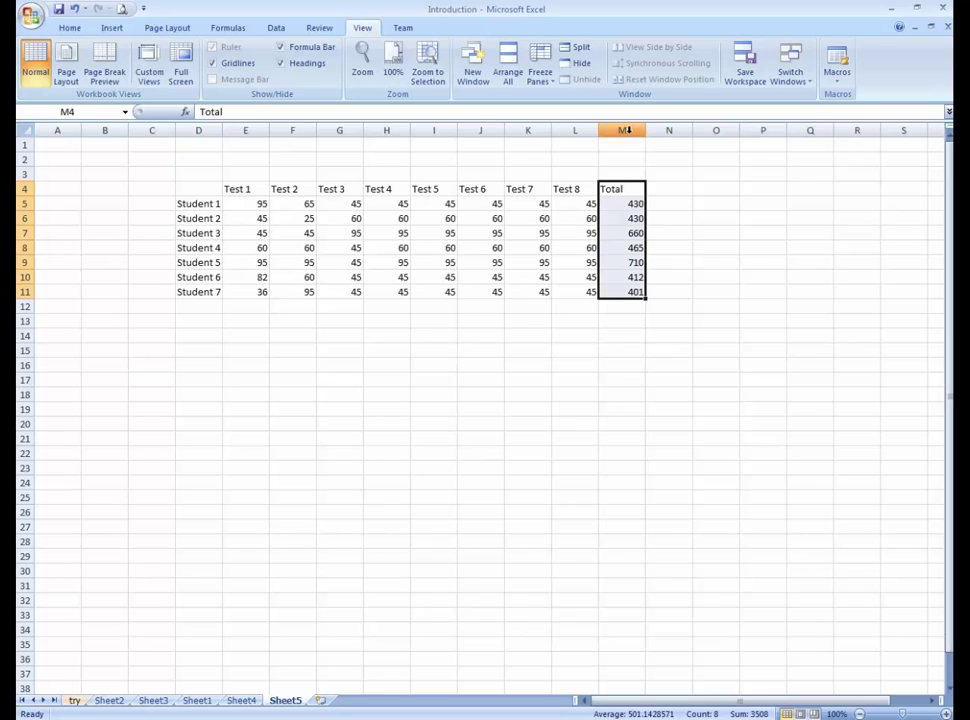
{"action": "left_click", "coordinate": [622, 130]}
{"action": "left_click", "coordinate": [69, 28]}
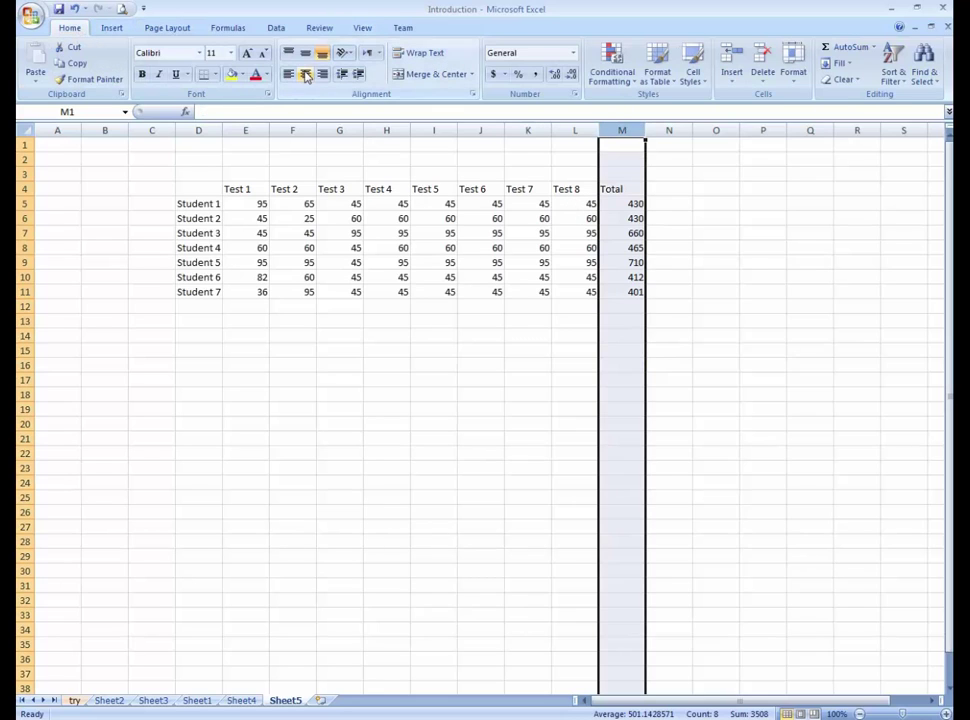
{"action": "left_click", "coordinate": [305, 74]}
- Make the Total header and the students' totals in M4:M11 bold
{"action": "left_click", "coordinate": [655, 203]}
{"action": "left_click_drag", "start_coordinate": [634, 194], "coordinate": [628, 291]}
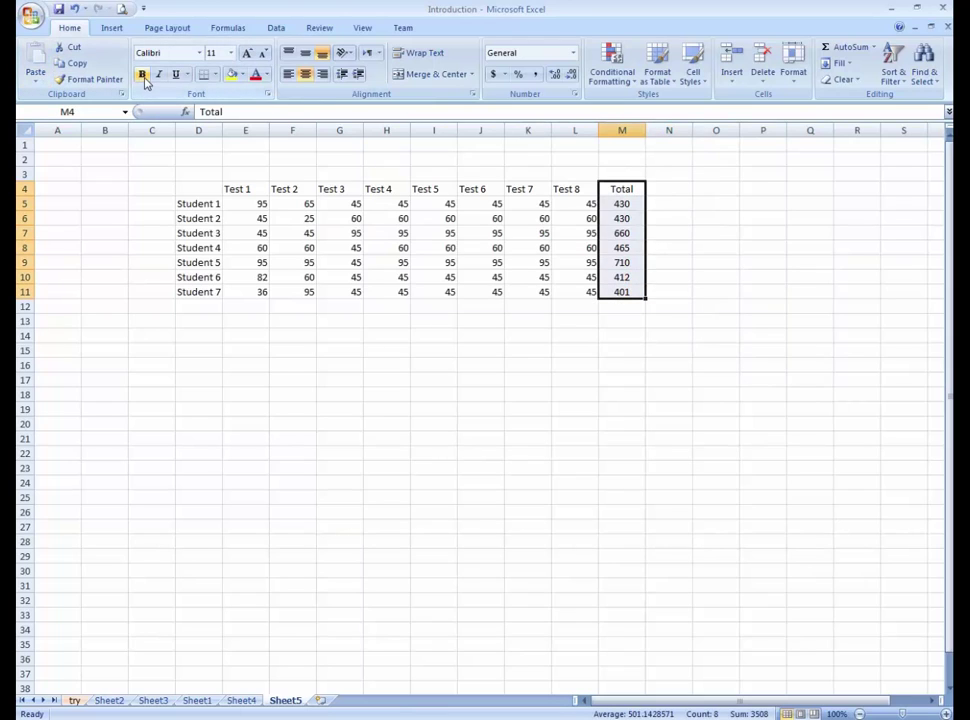
{"action": "left_click", "coordinate": [143, 76]}
{"action": "left_click", "coordinate": [671, 276]}
- Label the row below Student 7 "Grand T" in D12
{"action": "left_click", "coordinate": [608, 246]}
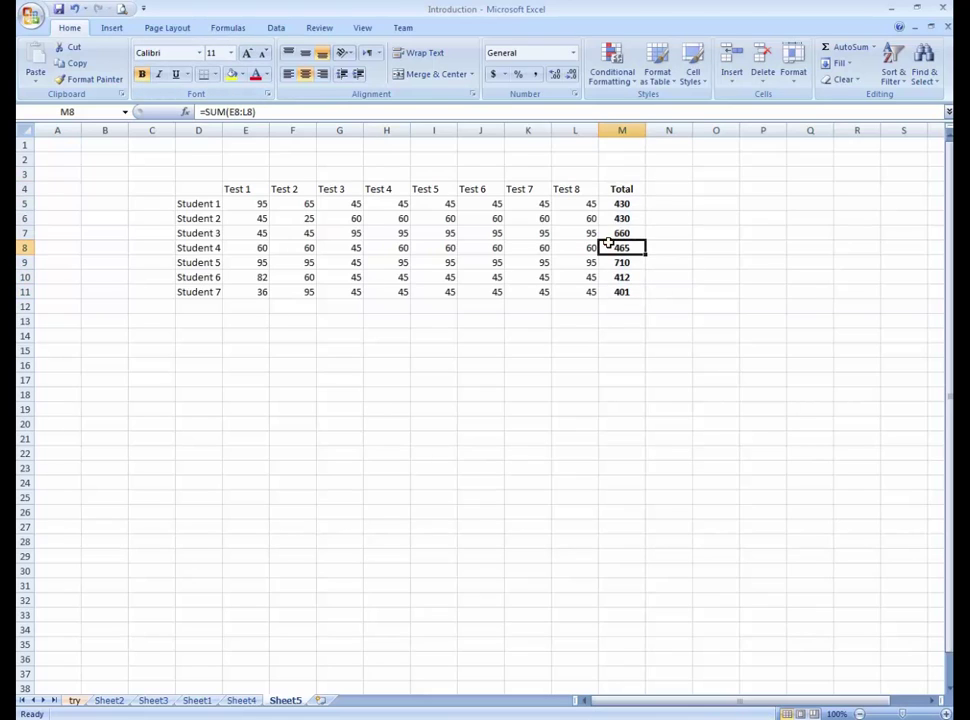
{"action": "left_click", "coordinate": [440, 249]}
{"action": "left_click", "coordinate": [250, 263]}
{"action": "left_click", "coordinate": [255, 306]}
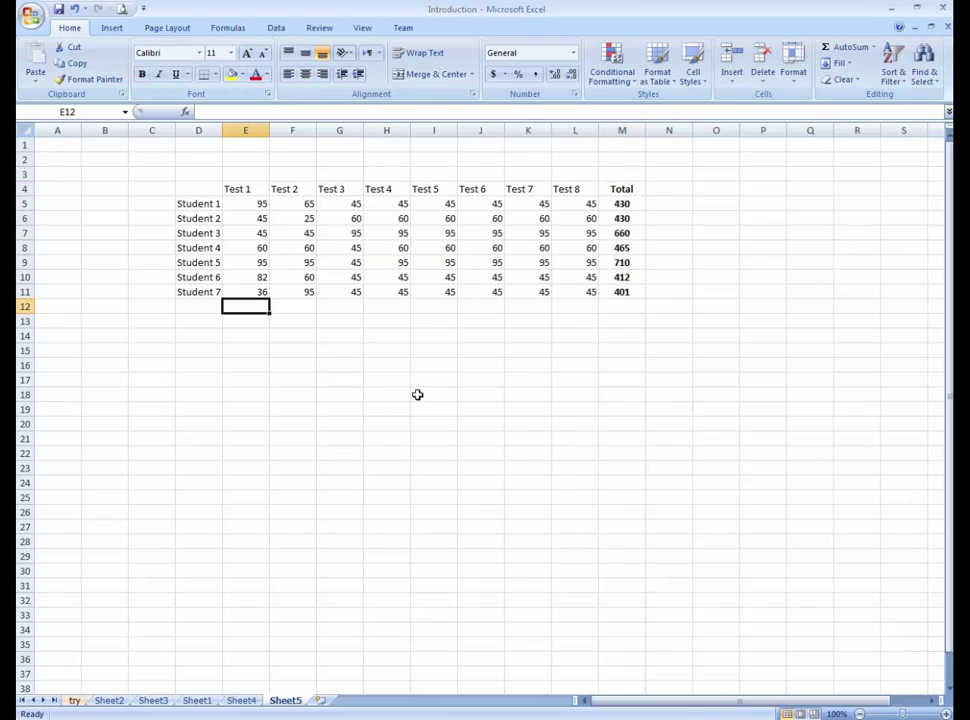
{"action": "key", "text": "Left"}
{"action": "type", "text": "Gr"}
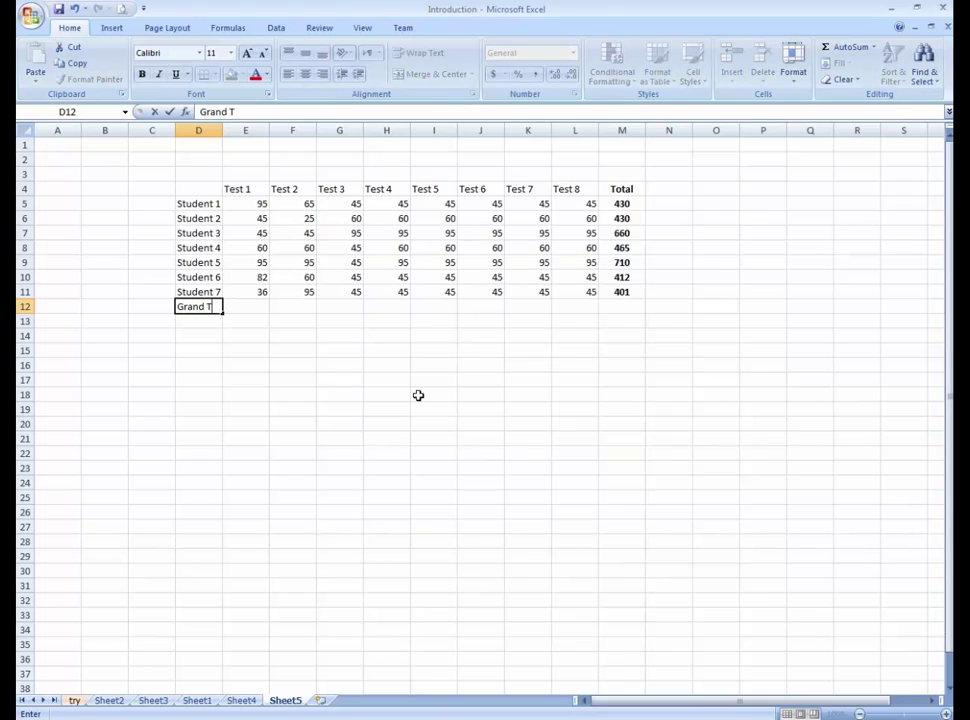
{"action": "key", "text": "Tab"}
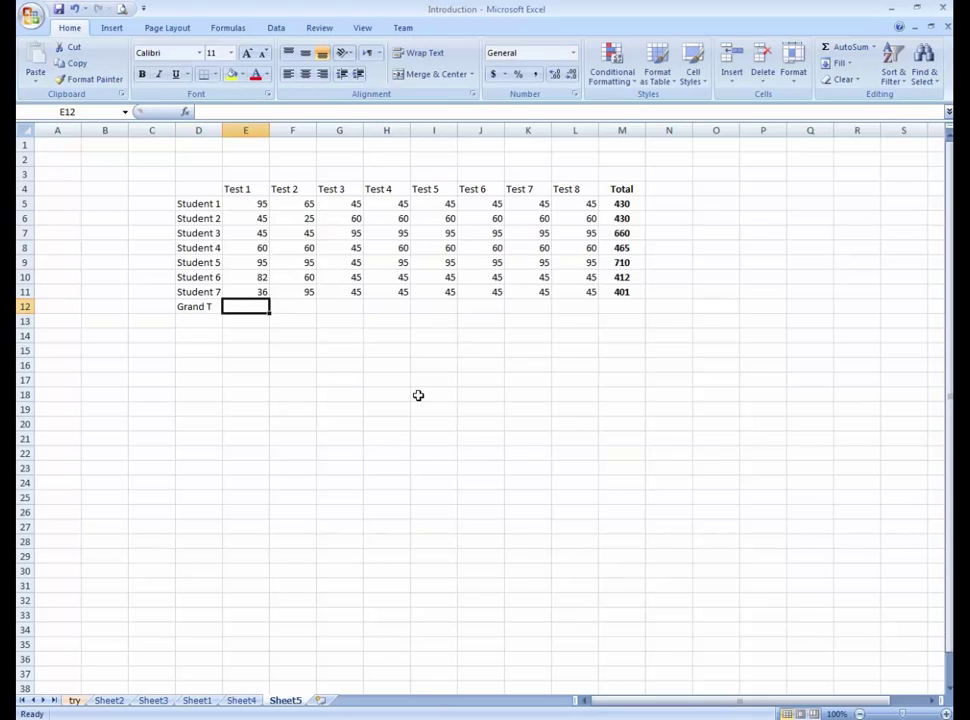
- Total the Test 1 scores in E12 with AutoSum over E5:E11
{"action": "key", "text": "alt+equal"}
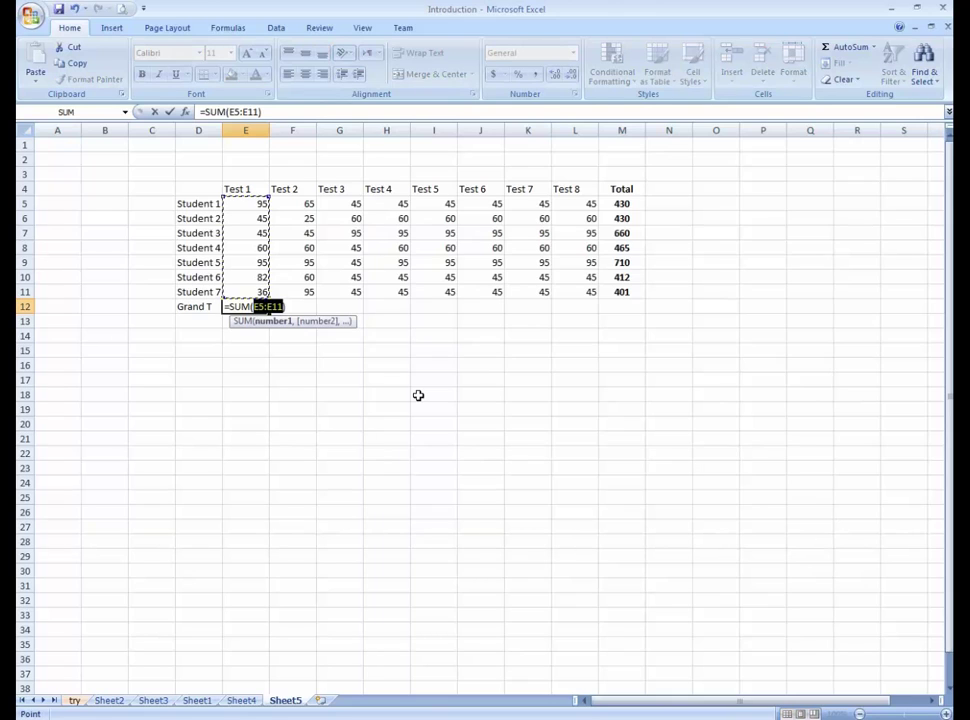
{"action": "key", "text": "Return"}
{"action": "key", "text": "Up"}
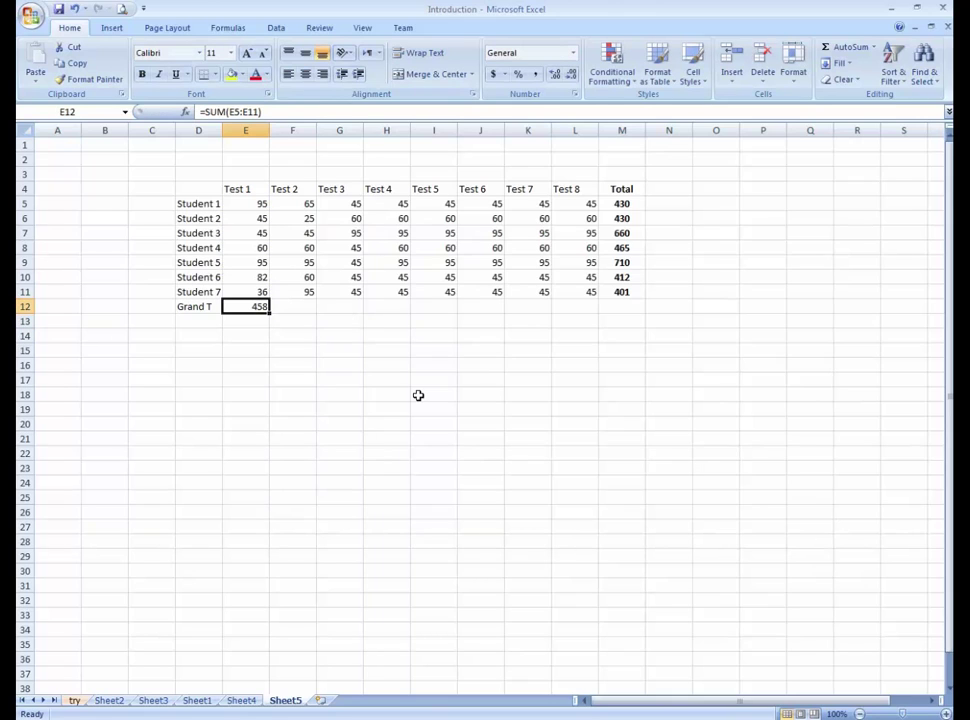
- Re-enter the Test 1 grand total in E12 manually as a SUM formula over E5:E11
{"action": "type", "text": "="}
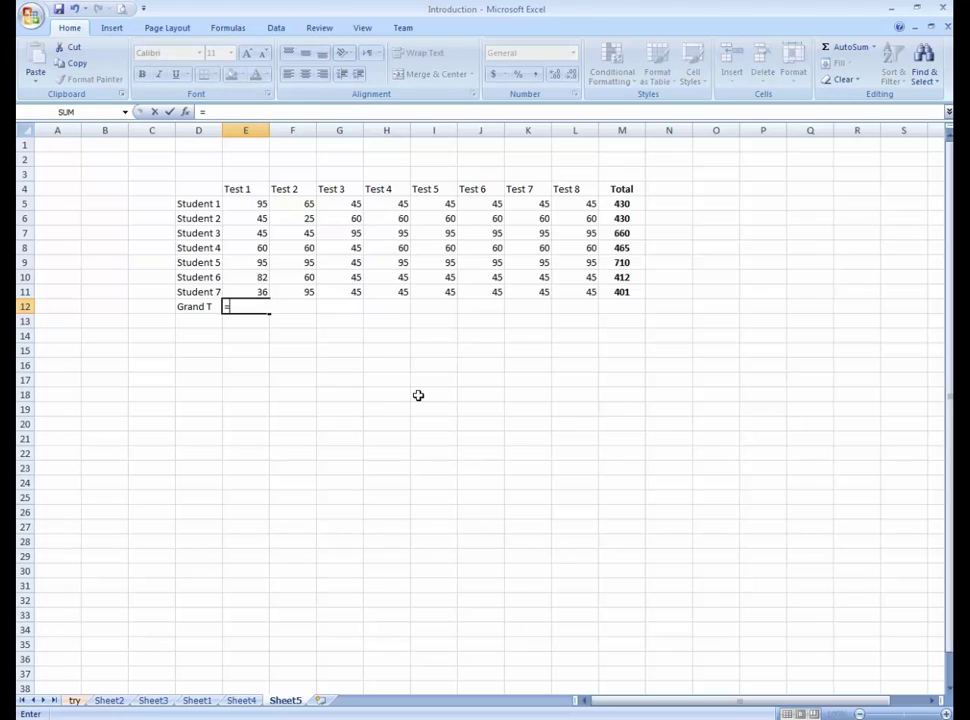
{"action": "type", "text": "sum"}
{"action": "key", "text": "Tab"}
{"action": "key", "text": "Up"}
{"action": "key", "text": "Up"}
{"action": "key", "text": "Up"}
{"action": "key", "text": "Up"}
{"action": "key", "text": "Up"}
{"action": "key", "text": "Up"}
{"action": "key", "text": "Up"}
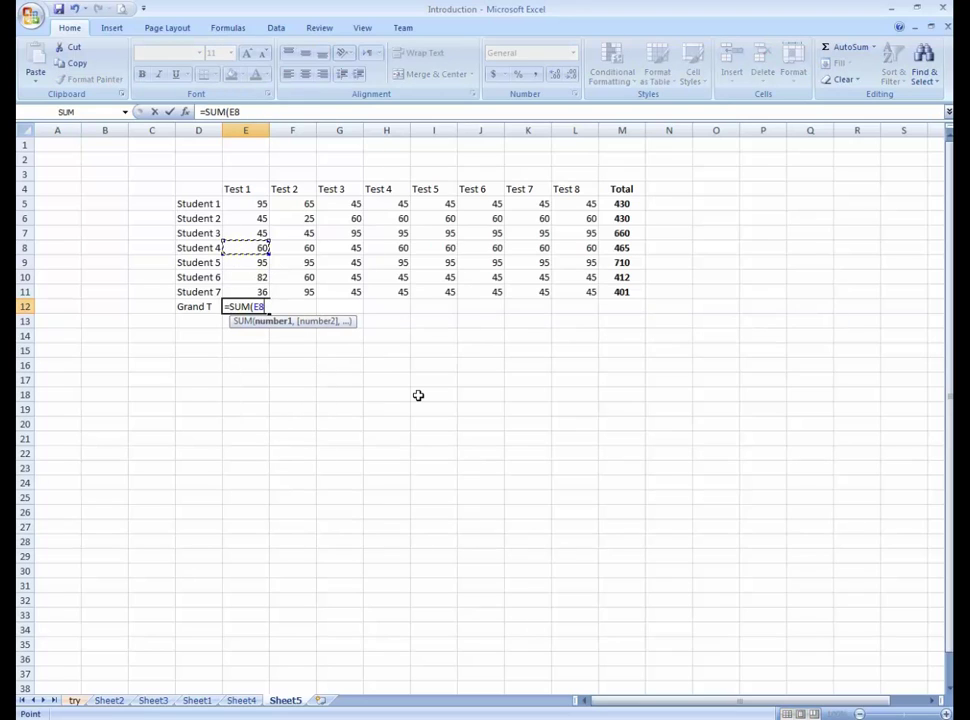
{"action": "key", "text": "shift+Down"}
{"action": "key", "text": "shift+Down"}
{"action": "key", "text": "shift+Down"}
{"action": "key", "text": "shift+Down"}
{"action": "key", "text": "shift+Down"}
{"action": "key", "text": "shift+Down"}
{"action": "key", "text": "Return"}
- Copy the Test 1 grand total formula from E12 across to L12 for Tests 2 to 8
{"action": "key", "text": "Up"}
{"action": "key", "text": "ctrl+c"}
{"action": "key", "text": "shift+Right"}
{"action": "key", "text": "shift+Right"}
{"action": "key", "text": "shift+Right"}
{"action": "key", "text": "shift+Right"}
{"action": "key", "text": "shift+Right"}
{"action": "key", "text": "shift+Right"}
{"action": "key", "text": "shift+Right"}
{"action": "key", "text": "shift+Right"}
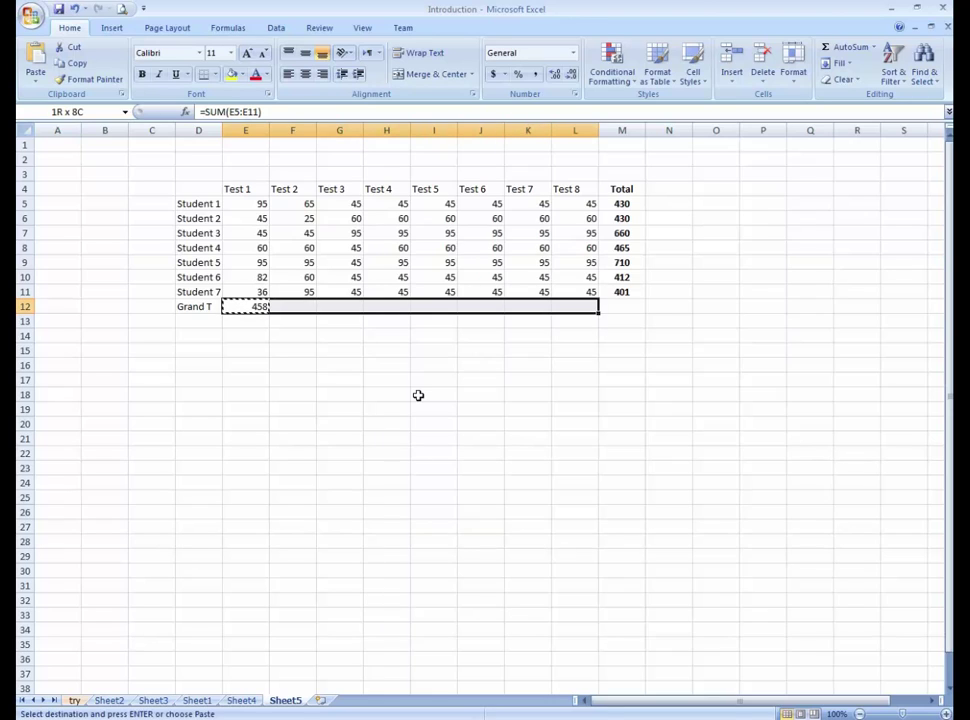
{"action": "key", "text": "Return"}
- Make the Grand T row bold from D12 to L12
{"action": "key", "text": "Down"}
{"action": "key", "text": "Down"}
{"action": "key", "text": "Up"}
{"action": "key", "text": "Up"}
{"action": "key", "text": "Left"}
{"action": "key", "text": "shift+Right"}
{"action": "key", "text": "shift+Right"}
{"action": "key", "text": "shift+Right"}
{"action": "key", "text": "shift+Right"}
{"action": "key", "text": "shift+Right"}
{"action": "key", "text": "shift+Right"}
{"action": "key", "text": "shift+Right"}
{"action": "key", "text": "shift+Right"}
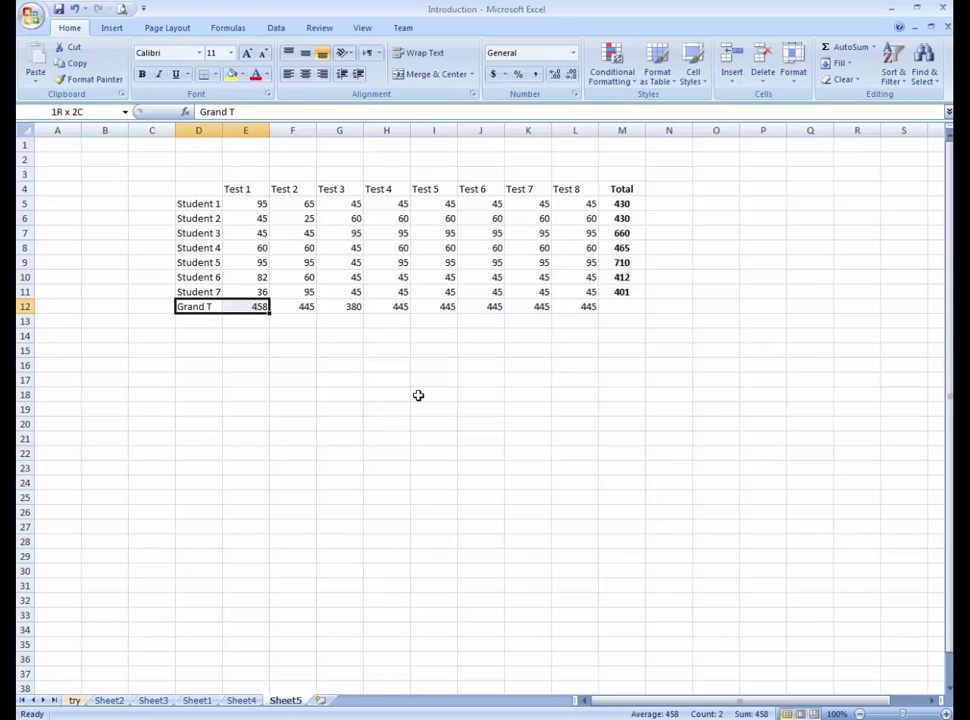
{"action": "key", "text": "ctrl+b"}
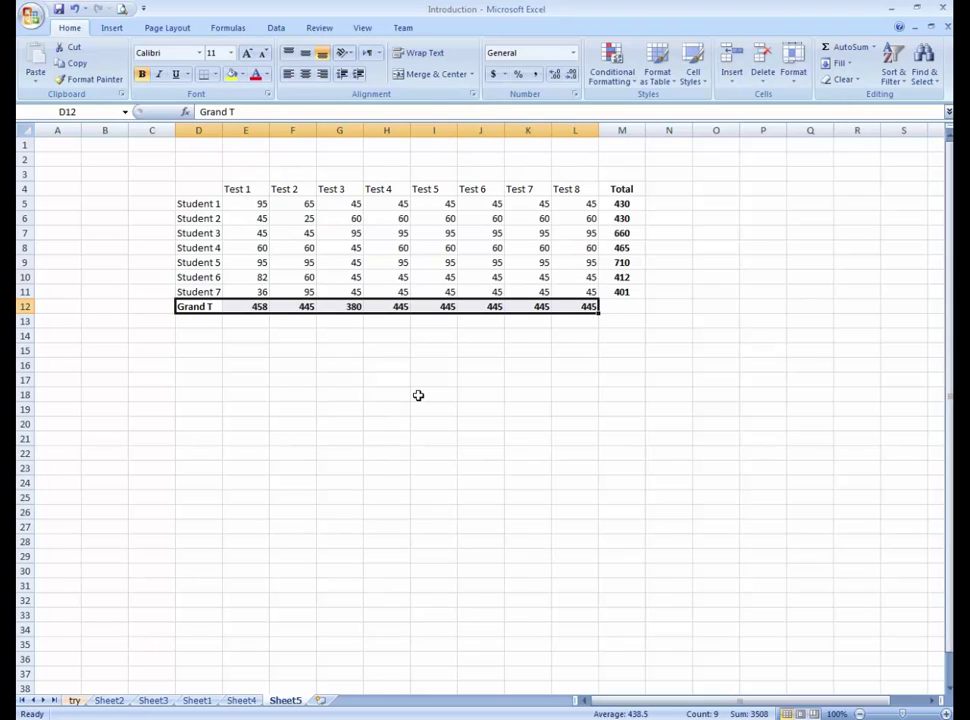
- Add the row label "AVG" in D14, leaving one blank row below the grand totals
{"action": "key", "text": "Down"}
{"action": "key", "text": "Down"}
{"action": "key", "text": "Right"}
{"action": "key", "text": "Up"}
{"action": "key", "text": "Left"}
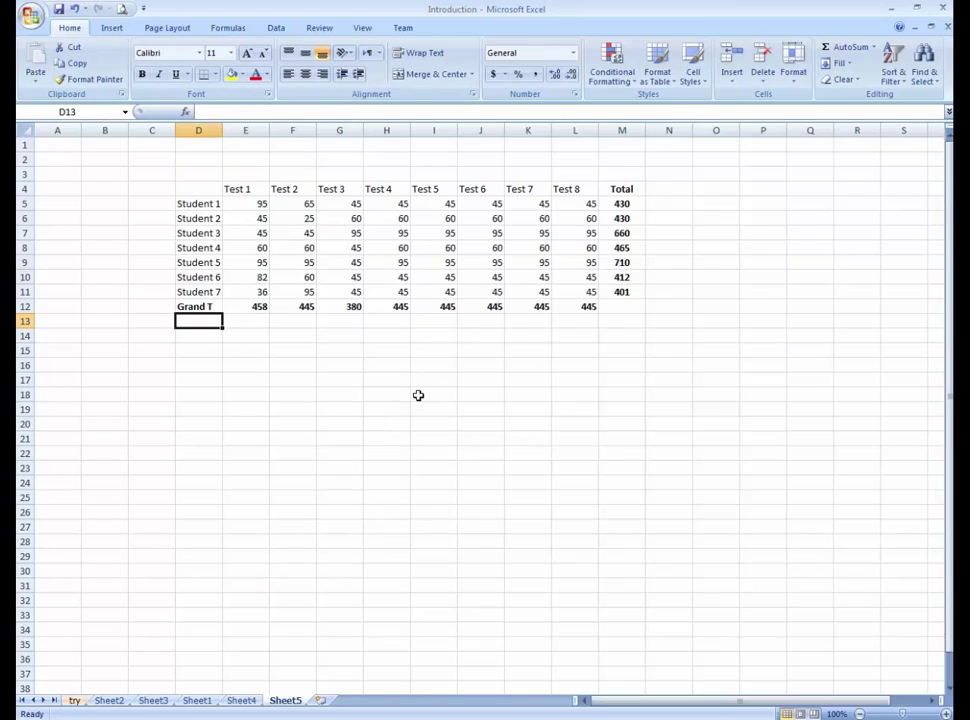
{"action": "key", "text": "Down"}
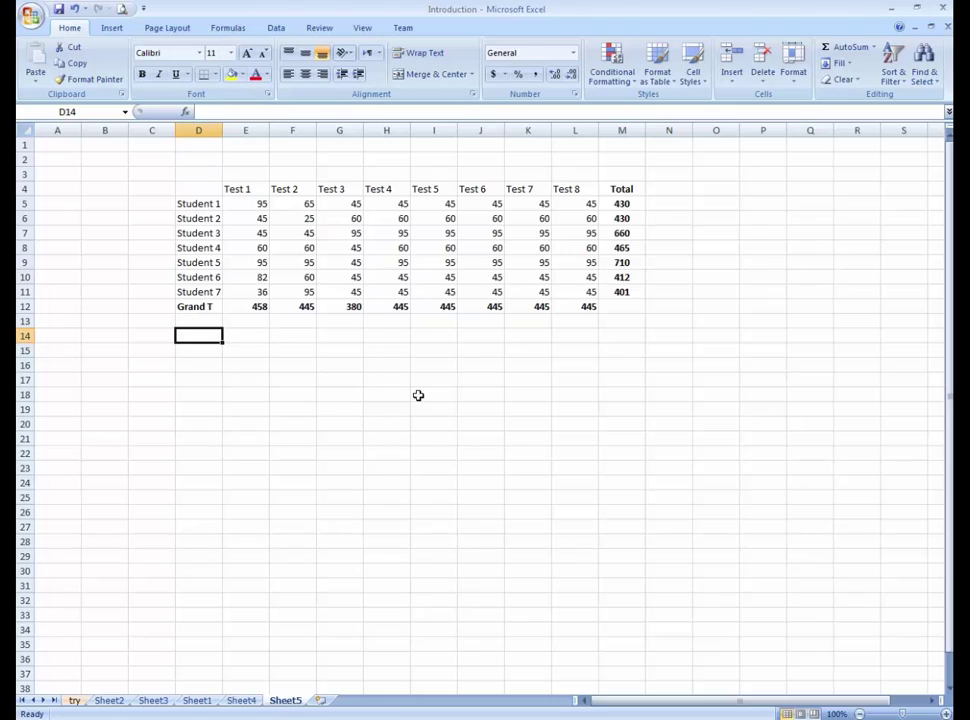
{"action": "type", "text": "AVG"}
{"action": "key", "text": "Tab"}
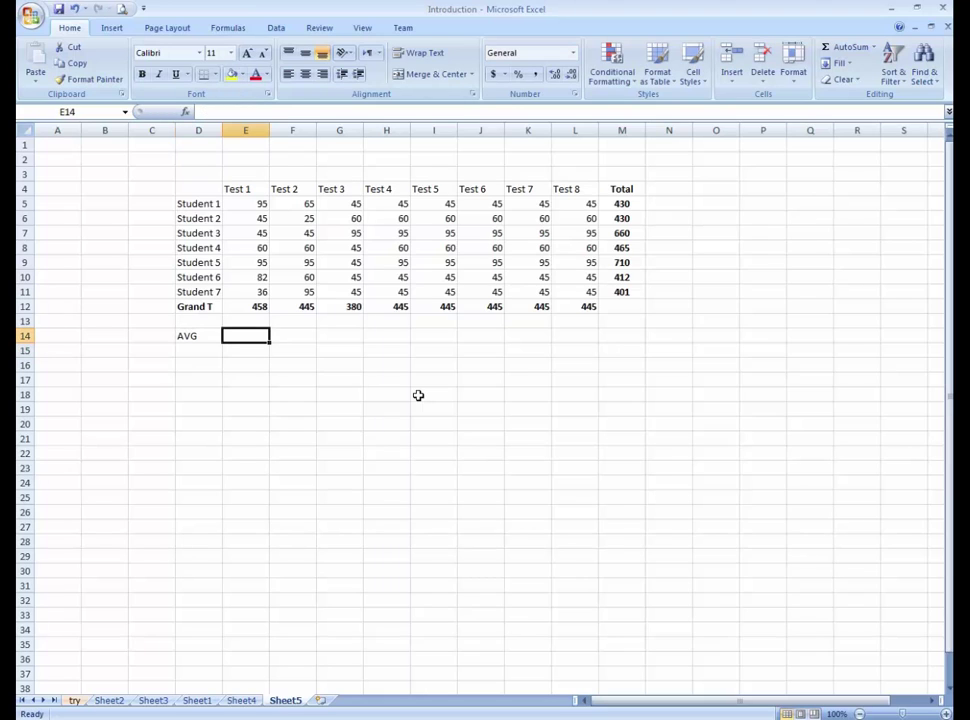
- Calculate the Test 1 average in E14 with =AVERAGE(E5:E11) and copy that formula cell
{"action": "type", "text": "=avera"}
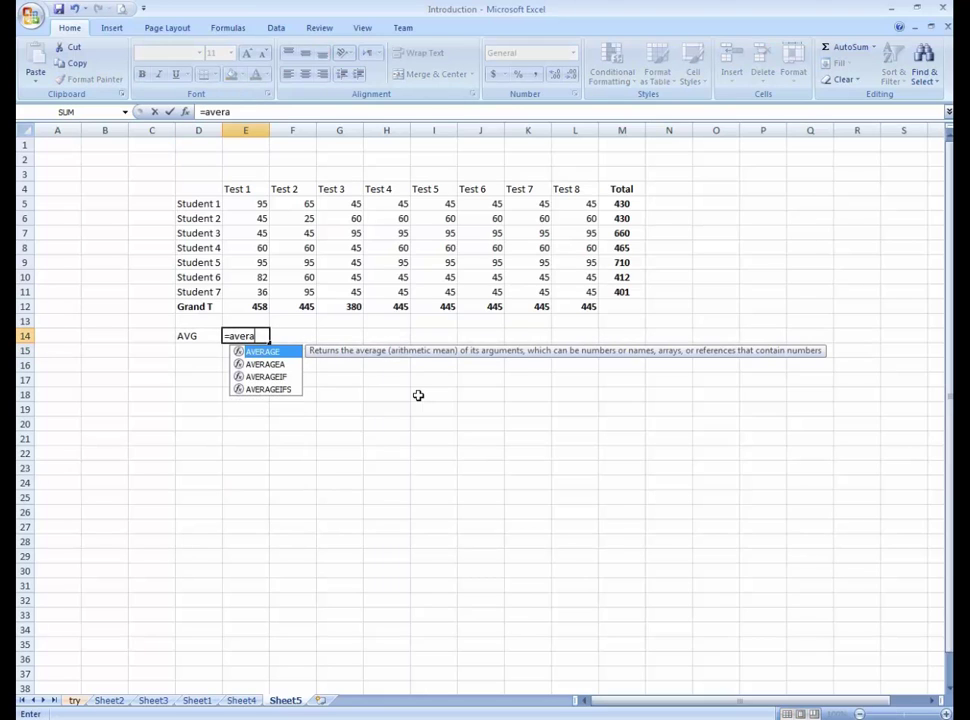
{"action": "key", "text": "Tab"}
{"action": "key", "text": "Up"}
{"action": "key", "text": "Up"}
{"action": "key", "text": "Up"}
{"action": "key", "text": "Up"}
{"action": "key", "text": "Up"}
{"action": "key", "text": "Up"}
{"action": "key", "text": "Up"}
{"action": "key", "text": "Up"}
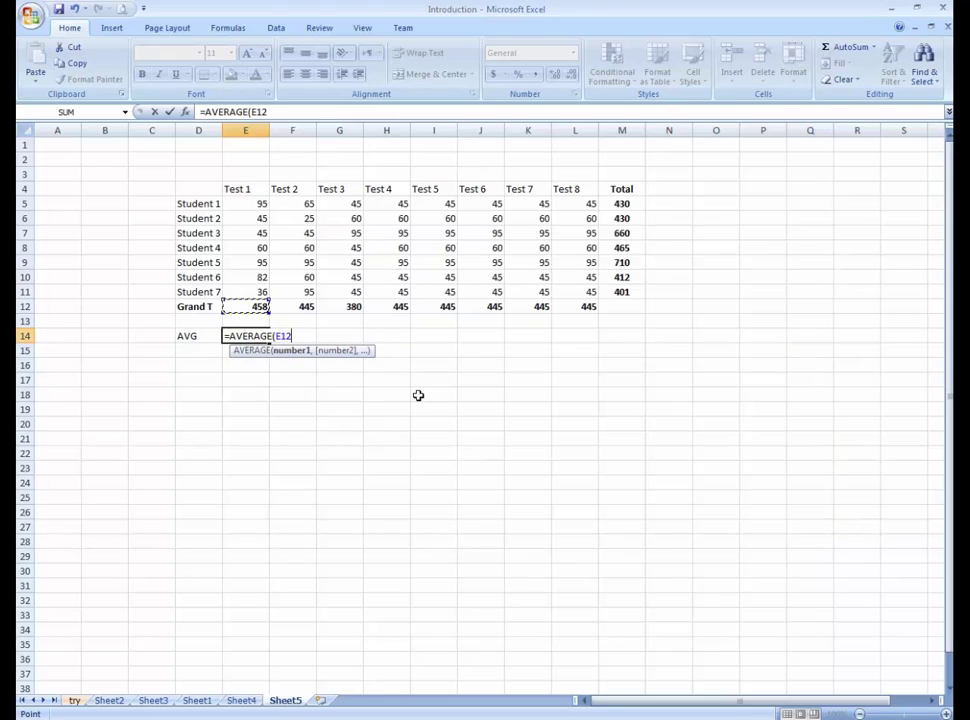
{"action": "key", "text": "shift+Up"}
{"action": "key", "text": "shift+Down"}
{"action": "key", "text": "shift+Down"}
{"action": "key", "text": "shift+Down"}
{"action": "key", "text": "shift+Down"}
{"action": "key", "text": "shift+Down"}
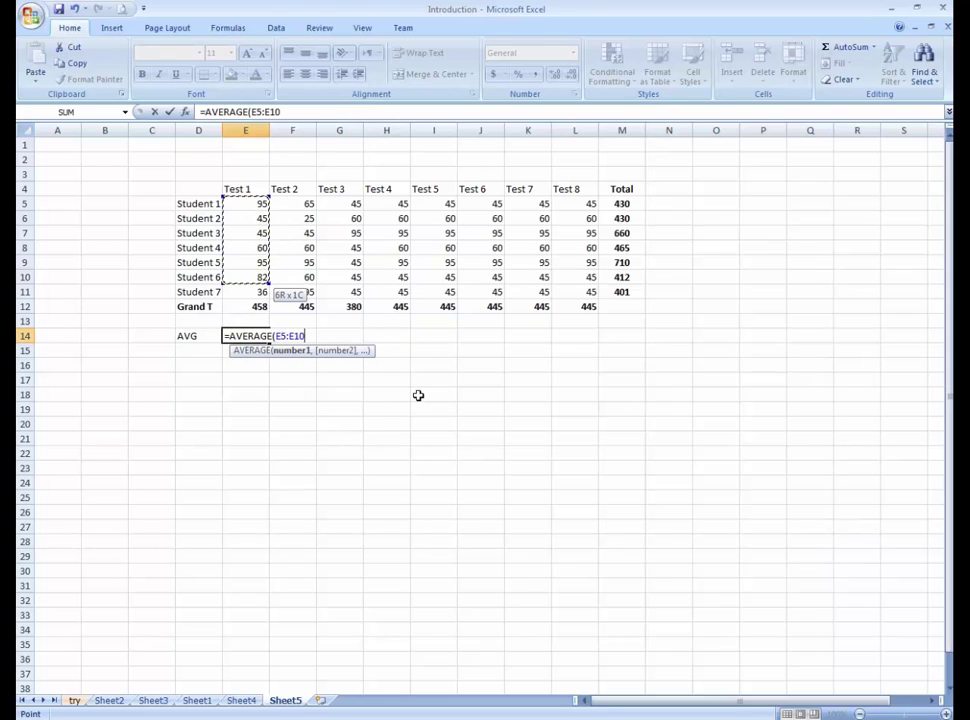
{"action": "key", "text": "ctrl+Return"}
{"action": "key", "text": "ctrl+c"}
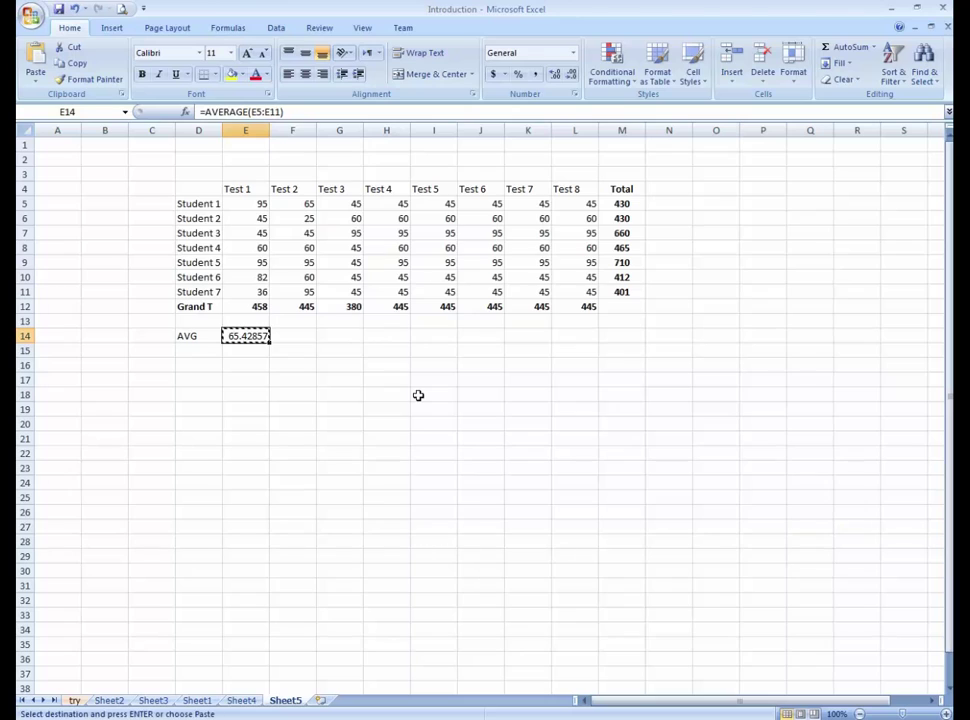
- Paste the copied Test 1 average formula across row 14 up to L14 for Tests 2 to 8
{"action": "key", "text": "shift+Right"}
{"action": "key", "text": "shift+Right"}
{"action": "key", "text": "shift+Right"}
{"action": "key", "text": "shift+Right"}
{"action": "key", "text": "shift+Right"}
{"action": "key", "text": "shift+Right"}
{"action": "key", "text": "shift+Right"}
{"action": "key", "text": "Return"}
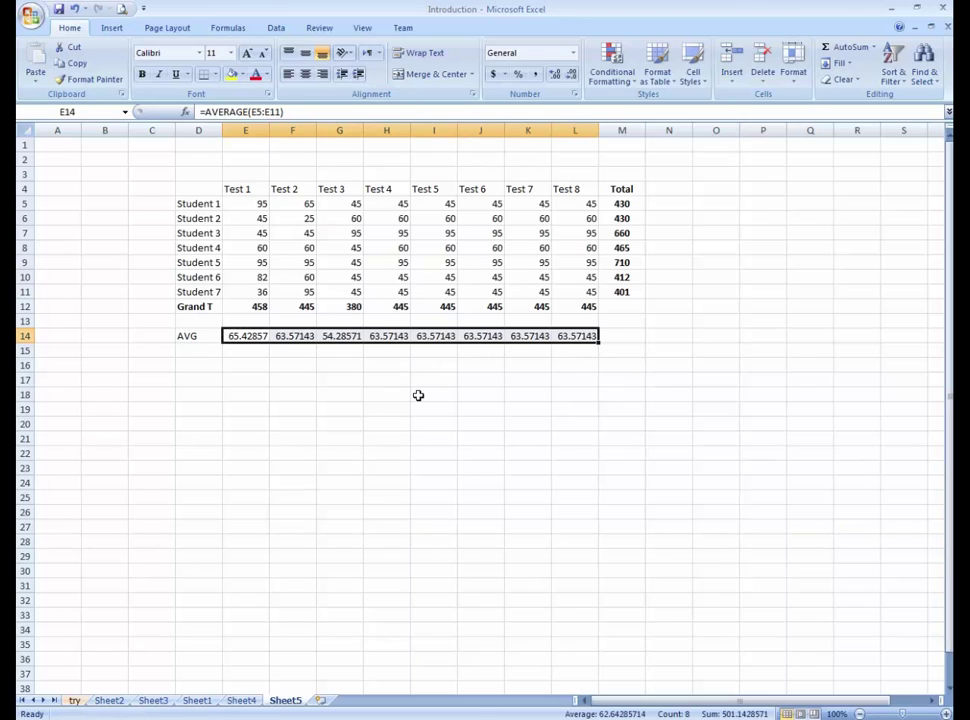
- Format the averages in E14 to L14 to show two decimal places
{"action": "key", "text": "shift+Left"}
{"action": "key", "text": "shift+Left"}
{"action": "key", "text": "shift+Left"}
{"action": "key", "text": "shift+Left"}
{"action": "key", "text": "shift+Left"}
{"action": "key", "text": "shift+Left"}
{"action": "key", "text": "shift+Left"}
{"action": "key", "text": "shift+Right"}
{"action": "key", "text": "shift+Right"}
{"action": "key", "text": "shift+Right"}
{"action": "key", "text": "shift+Right"}
{"action": "key", "text": "shift+Right"}
{"action": "key", "text": "shift+Right"}
{"action": "key", "text": "shift+Right"}
{"action": "key", "text": "shift+Right"}
{"action": "key", "text": "shift+Left"}
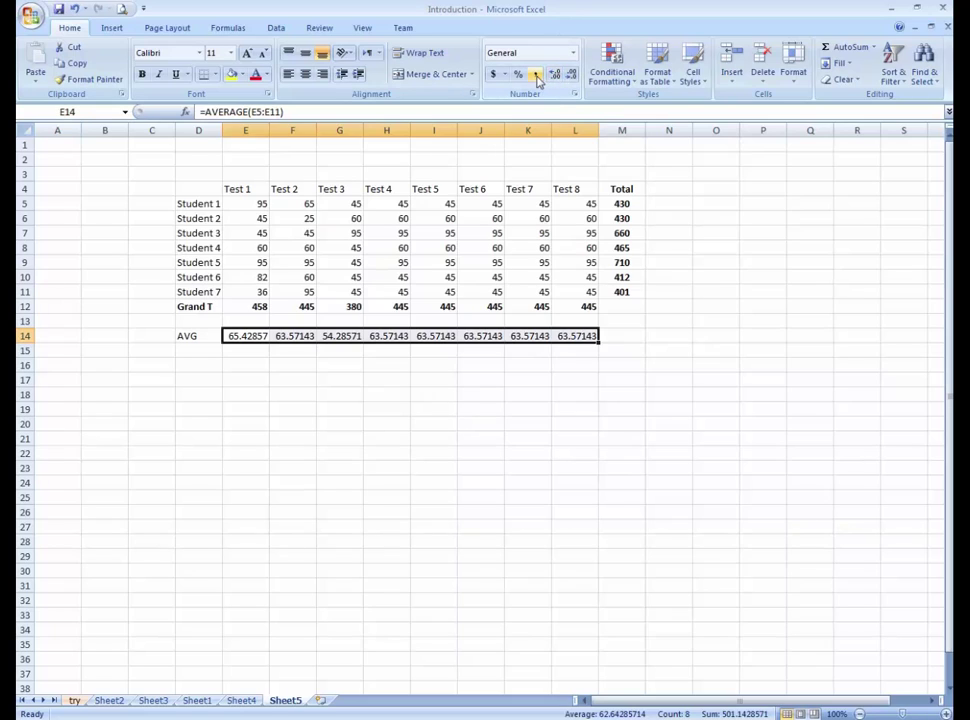
{"action": "left_click", "coordinate": [571, 76]}
{"action": "left_click", "coordinate": [571, 76]}
{"action": "left_click", "coordinate": [571, 76]}
{"action": "left_click", "coordinate": [571, 76]}
{"action": "left_click", "coordinate": [571, 76]}
{"action": "left_click", "coordinate": [554, 75]}
{"action": "left_click", "coordinate": [554, 75]}
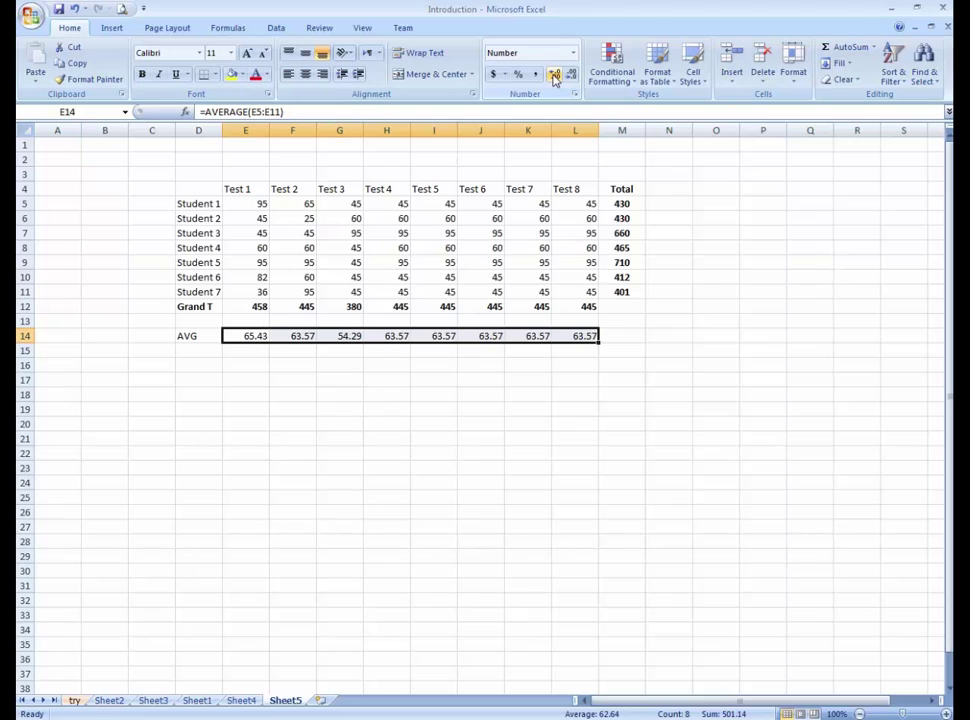
{"action": "left_click", "coordinate": [512, 364]}
- Make the AVG row bold from D14 to L14, including its label
{"action": "left_click_drag", "start_coordinate": [213, 342], "coordinate": [566, 331]}
{"action": "key", "text": "ctrl+b"}
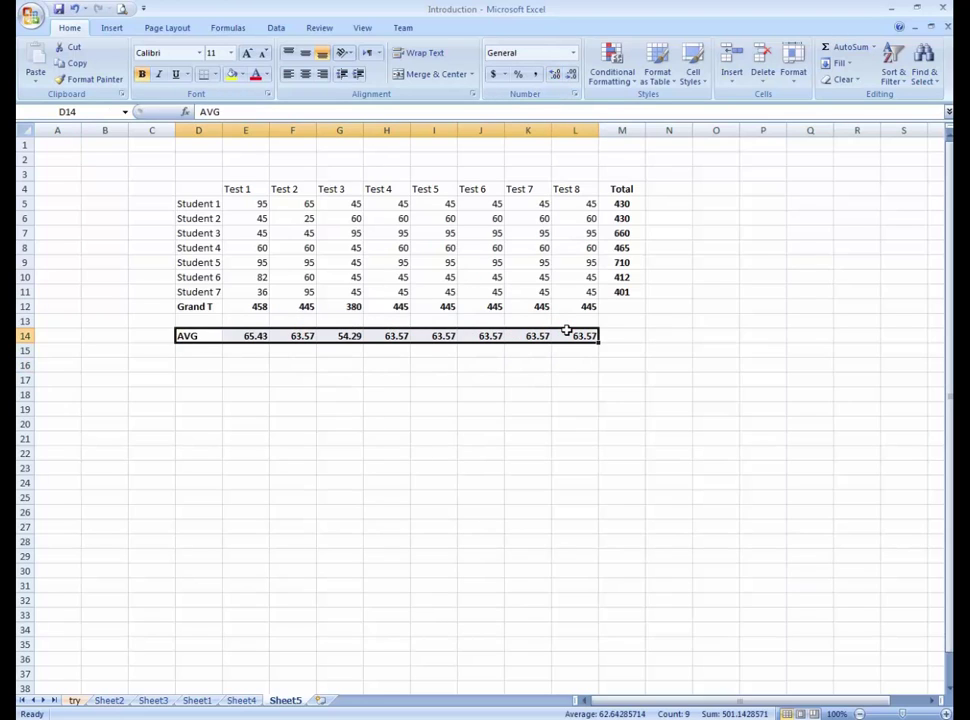
{"action": "key", "text": "Down"}
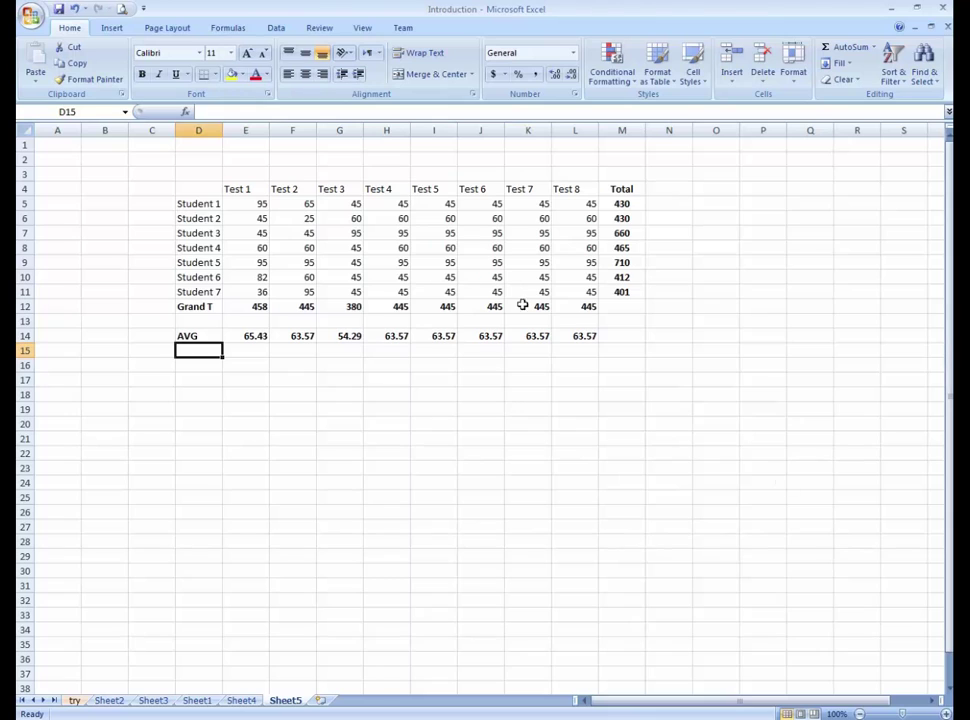
- Select the whole score table with its surrounding blank cells, from C3 to M16
{"action": "left_click_drag", "start_coordinate": [160, 175], "coordinate": [643, 364]}
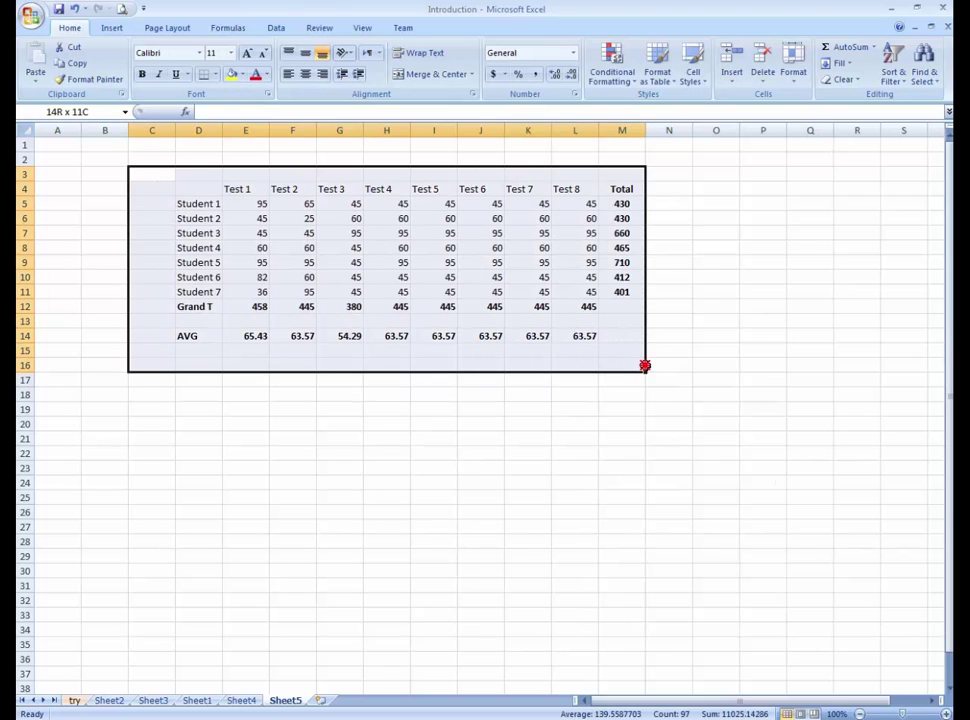